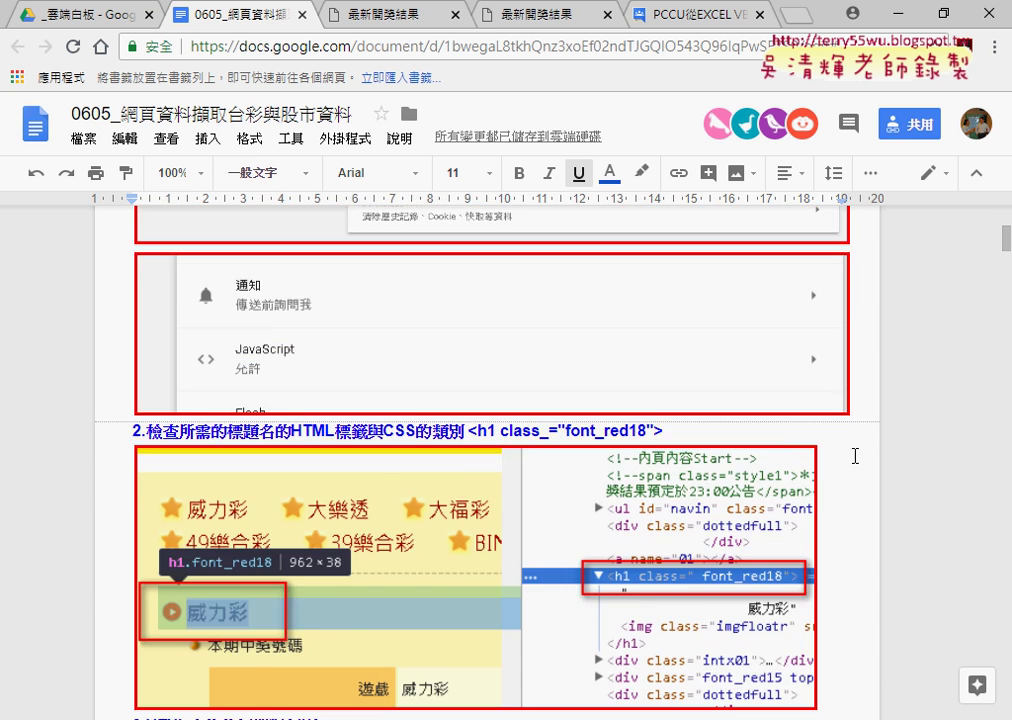
scroll(869, 456, up, 4)
Scroll through the notes on inspecting game headings and close the duplicate 最新開獎結果 tab
scroll(869, 456, down, 1)
scroll(869, 456, down, 1)
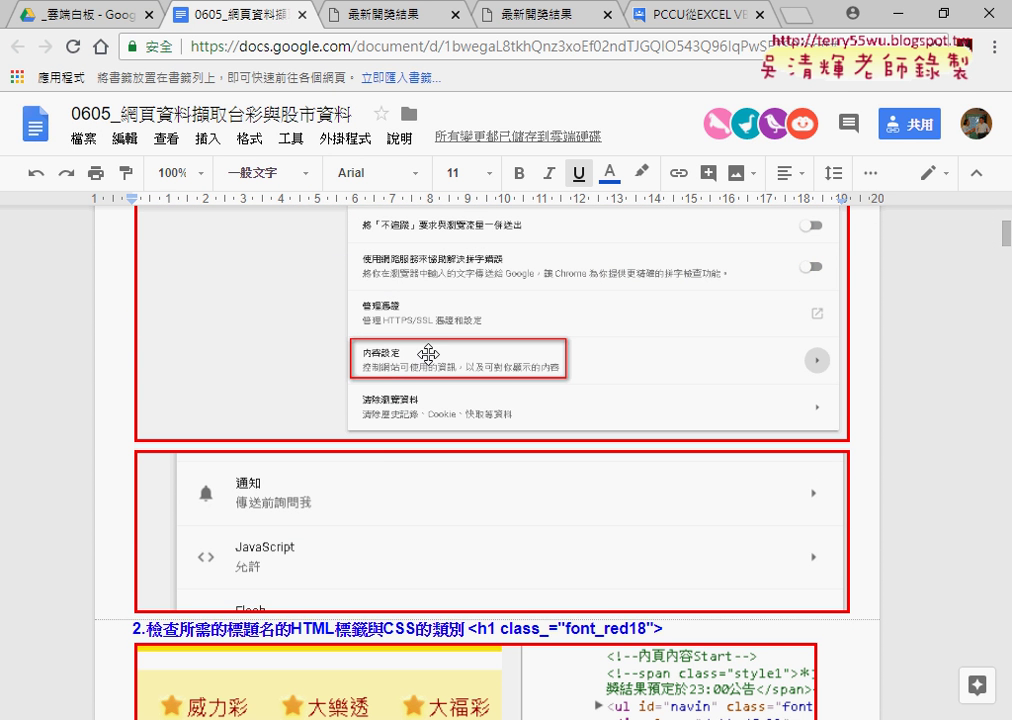
scroll(420, 350, down, 3)
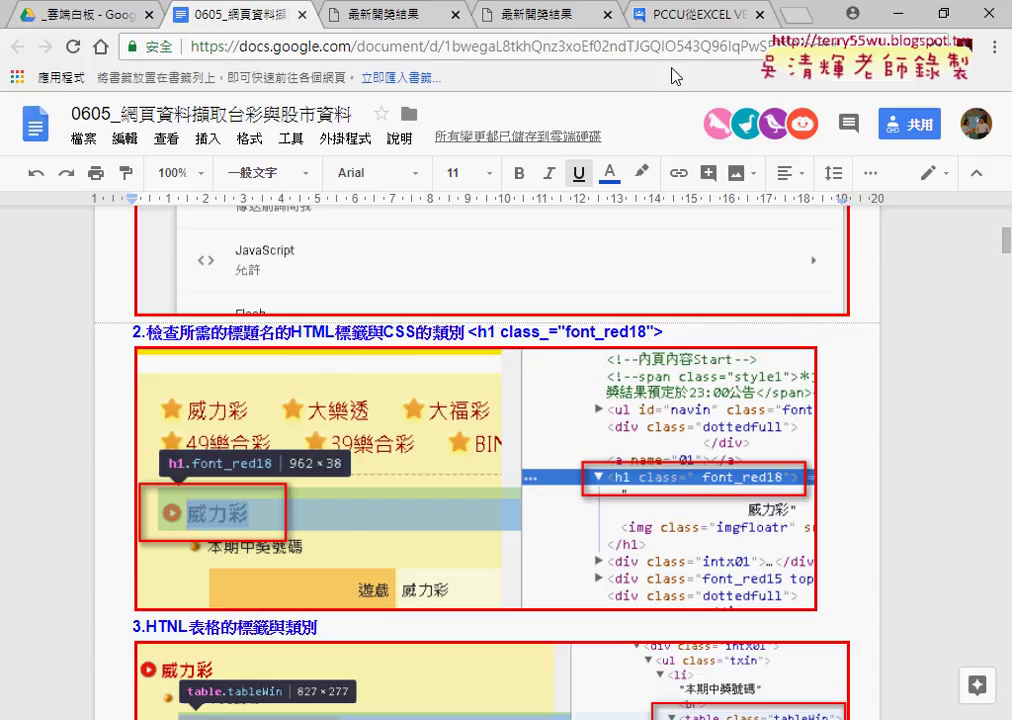
middle_click(385, 18)
On the results page, visit the 大樂透 and 頭獎商店 sections, returning to the top each time
click(385, 18)
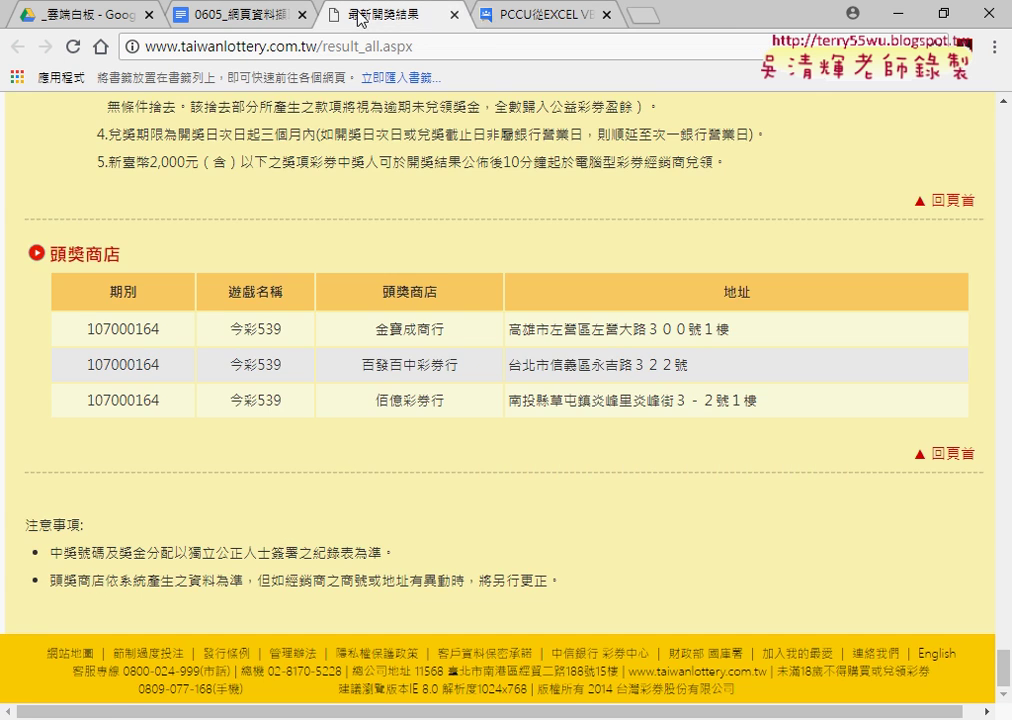
scroll(934, 553, up, 4)
drag(1003, 652, 1002, 125)
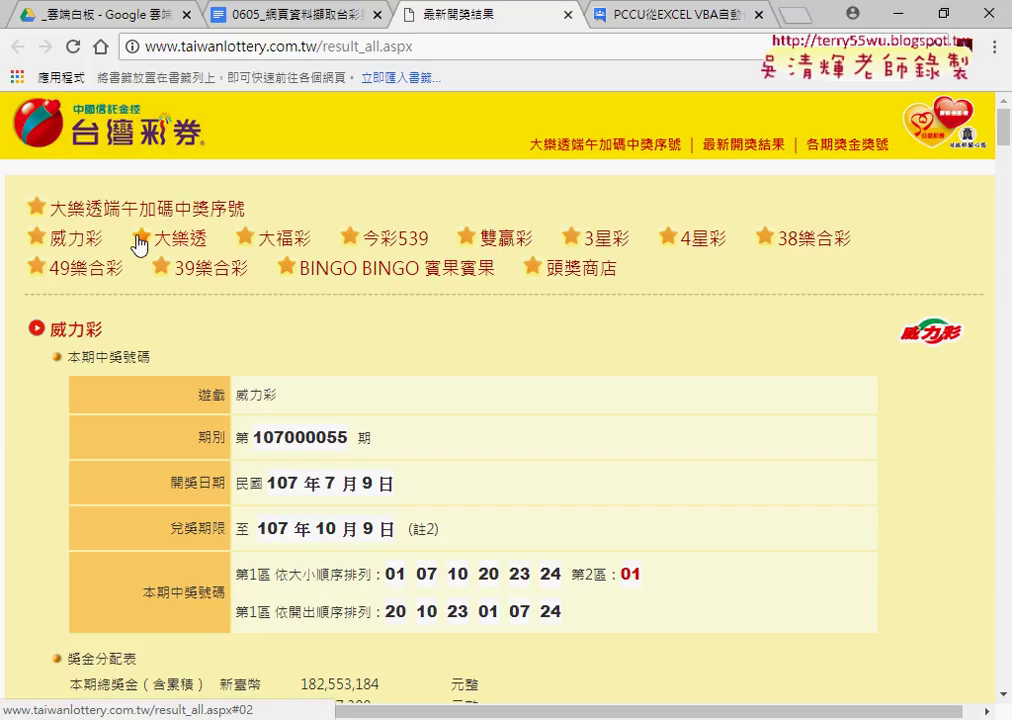
click(196, 243)
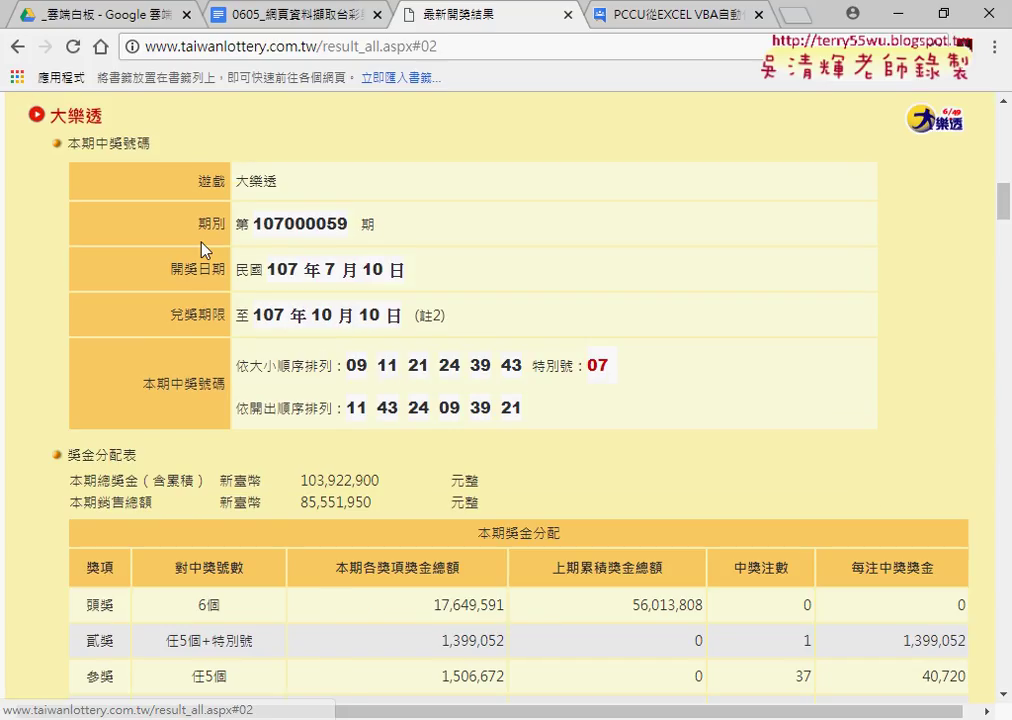
click(17, 46)
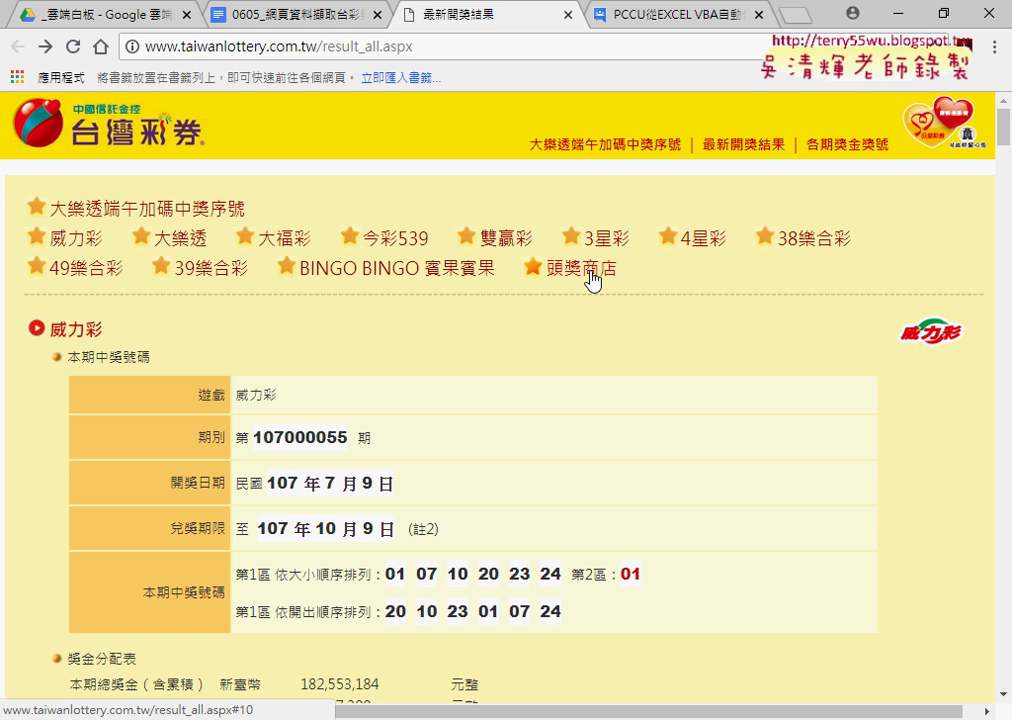
click(597, 275)
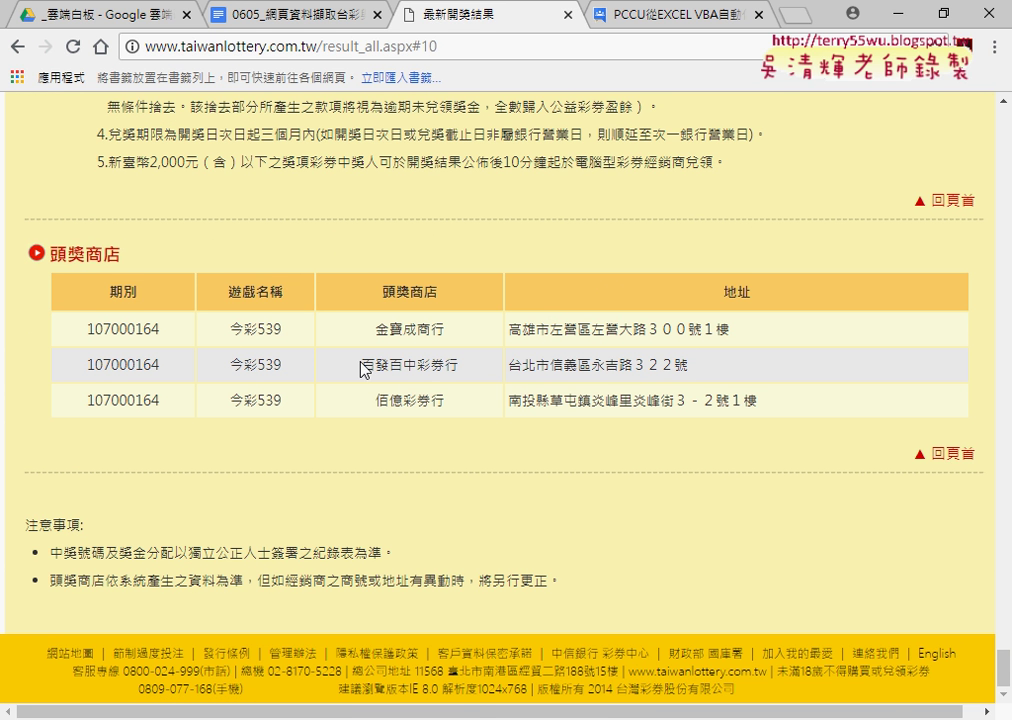
click(17, 46)
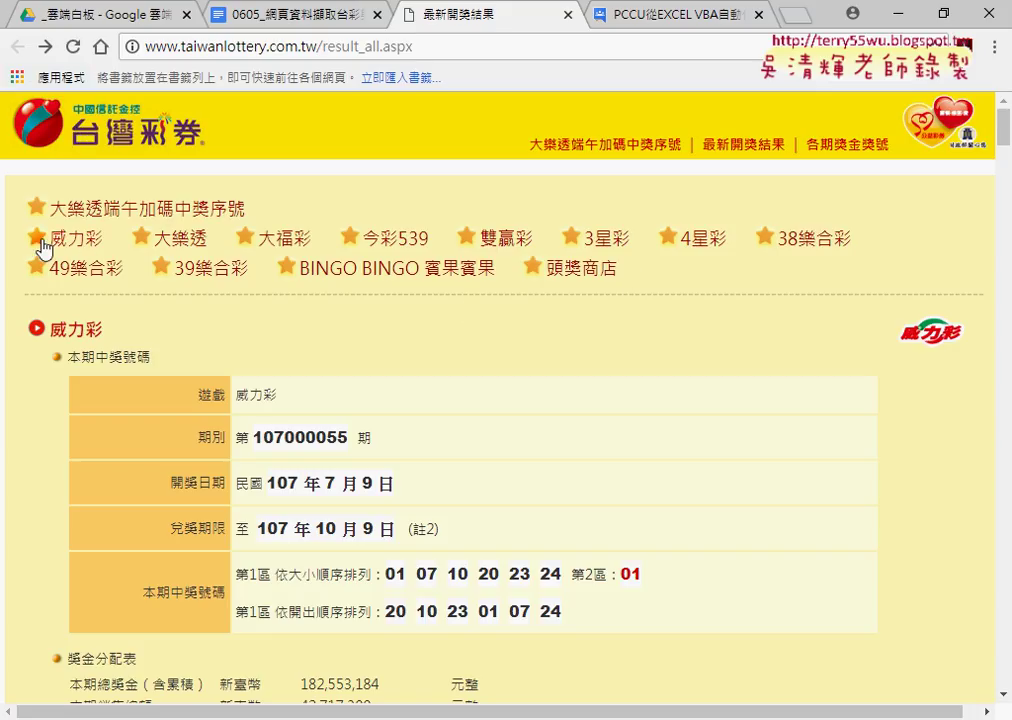
Select the game-name row from 威力彩 to BINGO BINGO 賓果賓果, then open DevTools with F12
drag(14, 246, 497, 266)
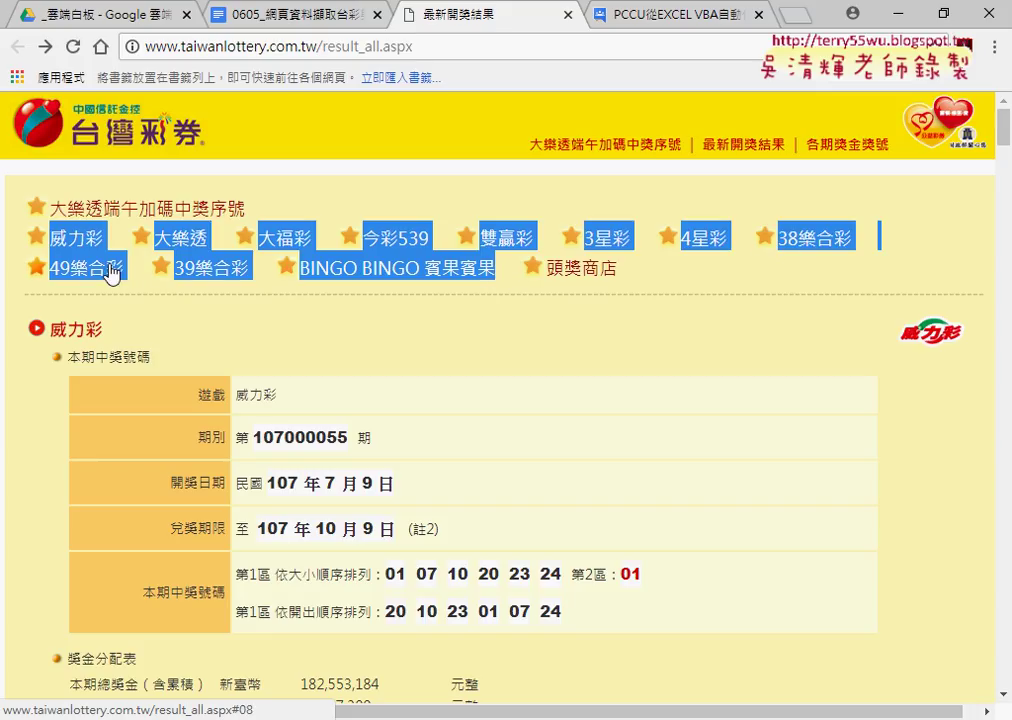
click(453, 347)
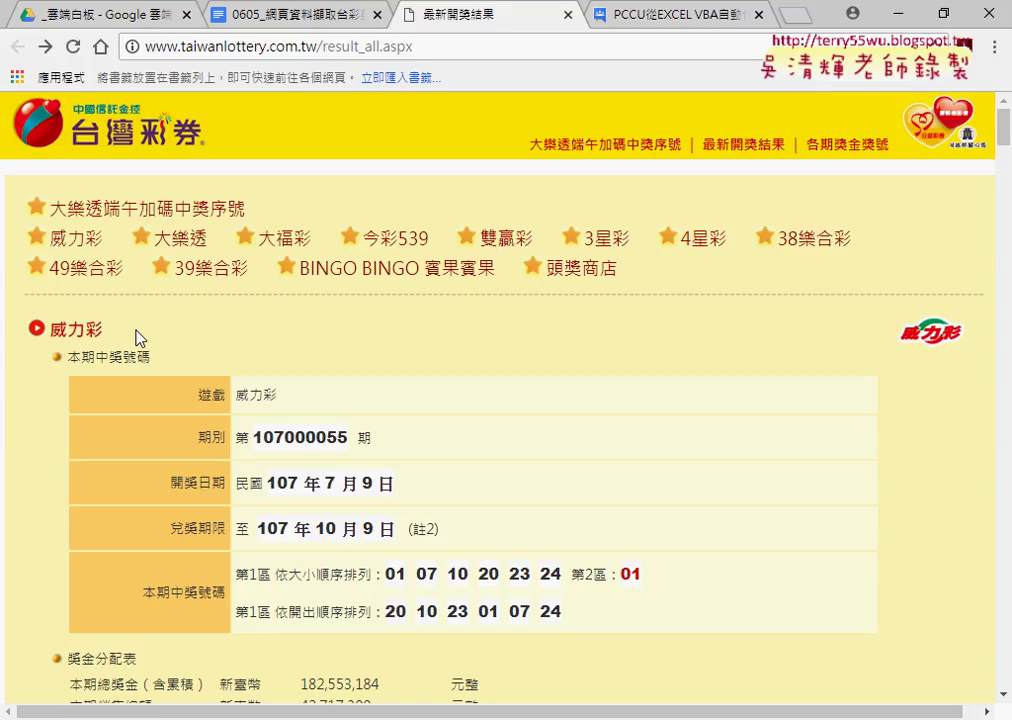
key(F12)
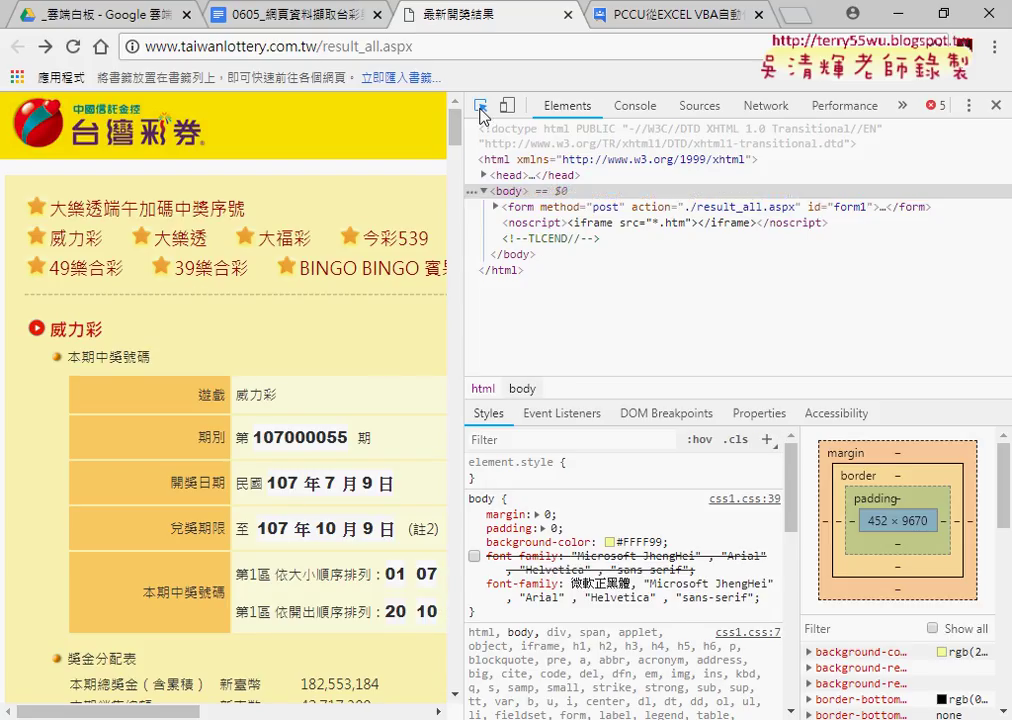
click(481, 108)
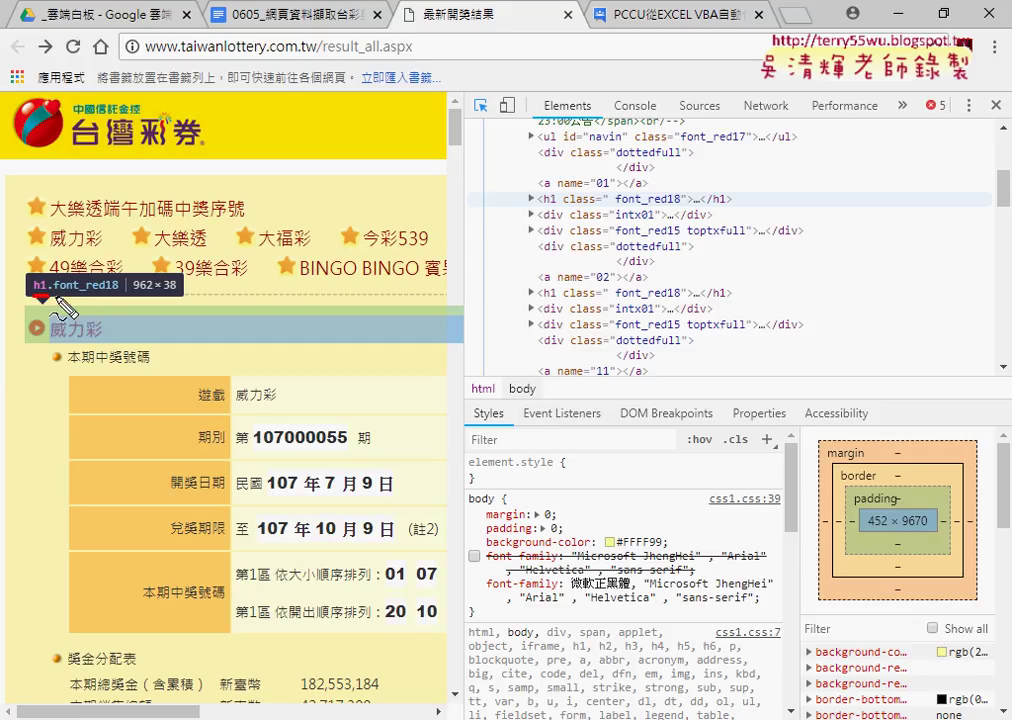
drag(40, 297, 120, 298)
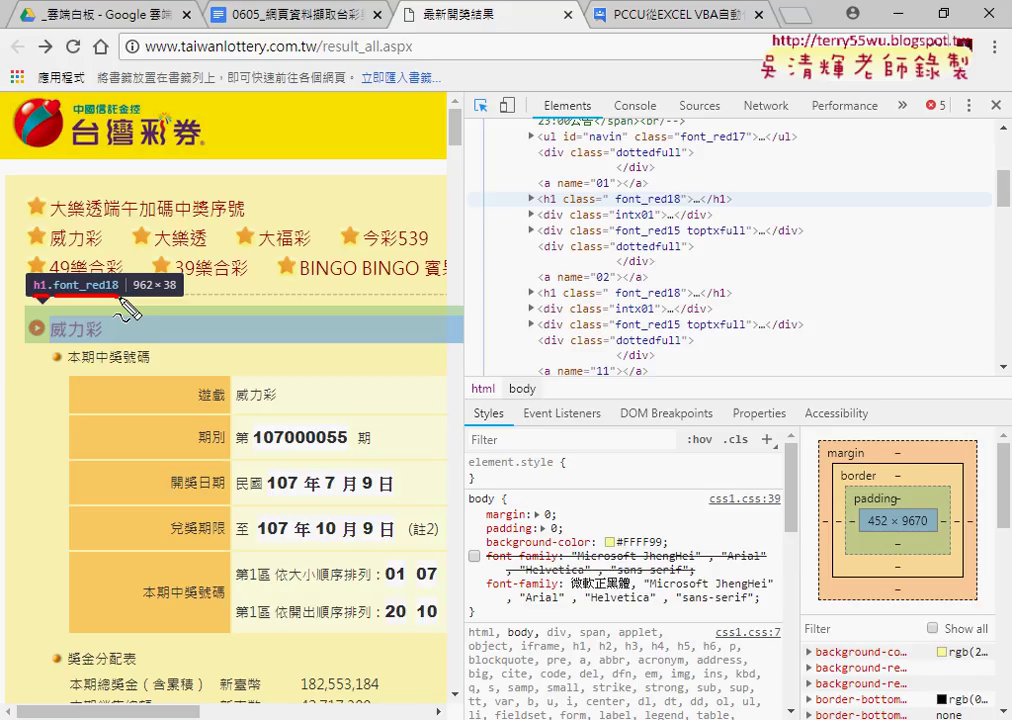
key(Escape)
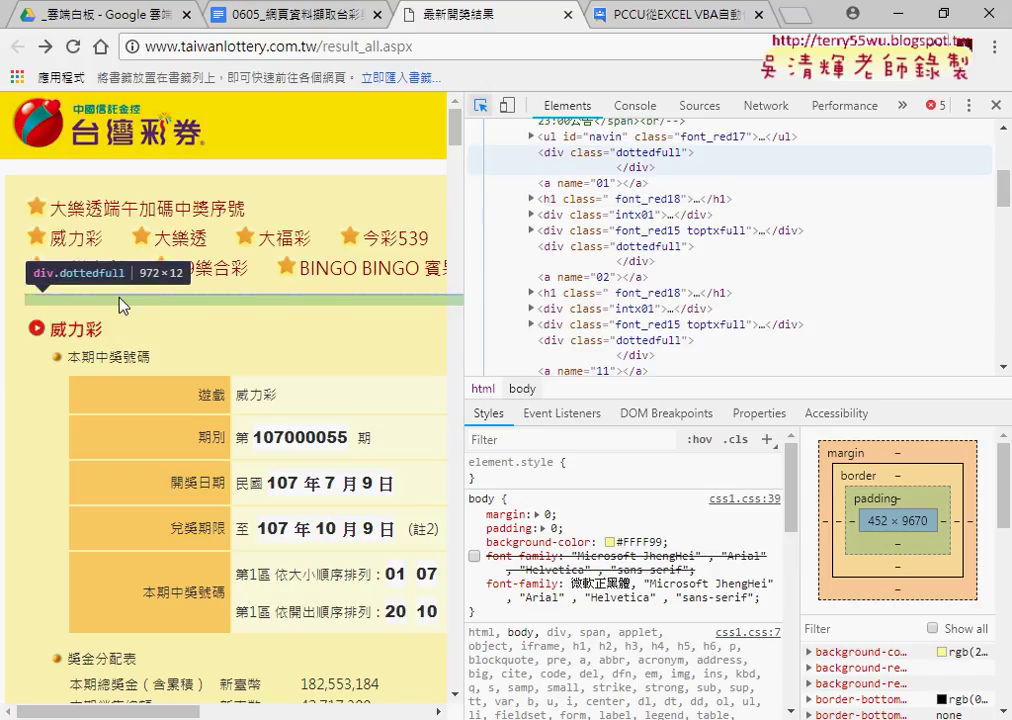
scroll(100, 333, down, 1)
scroll(113, 402, down, 3)
scroll(117, 429, down, 2)
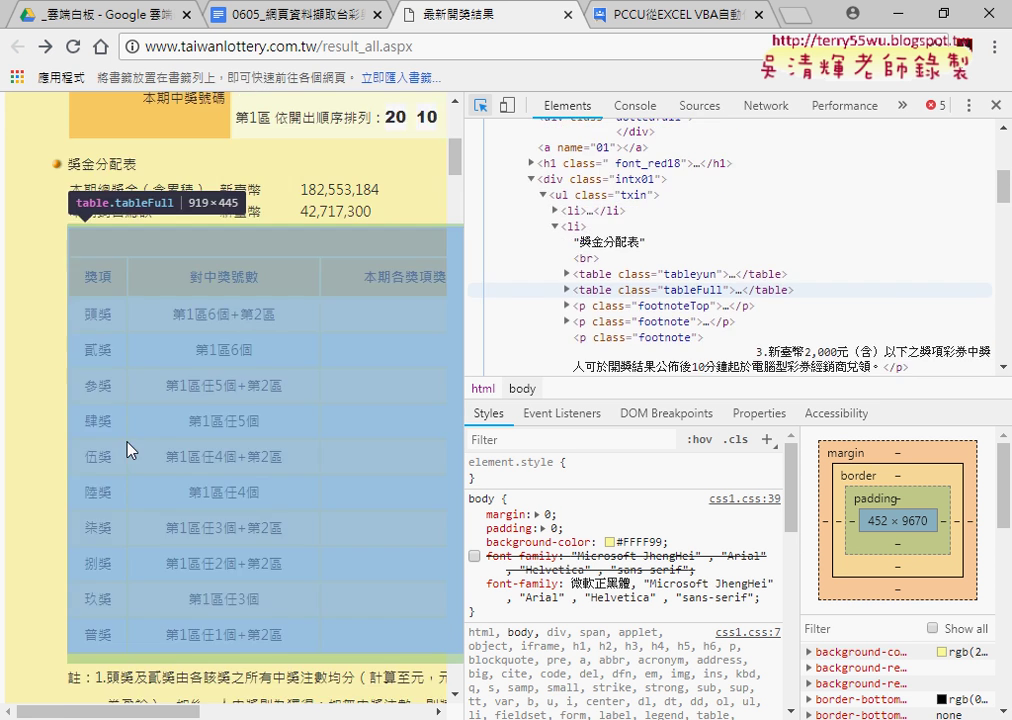
scroll(131, 450, down, 2)
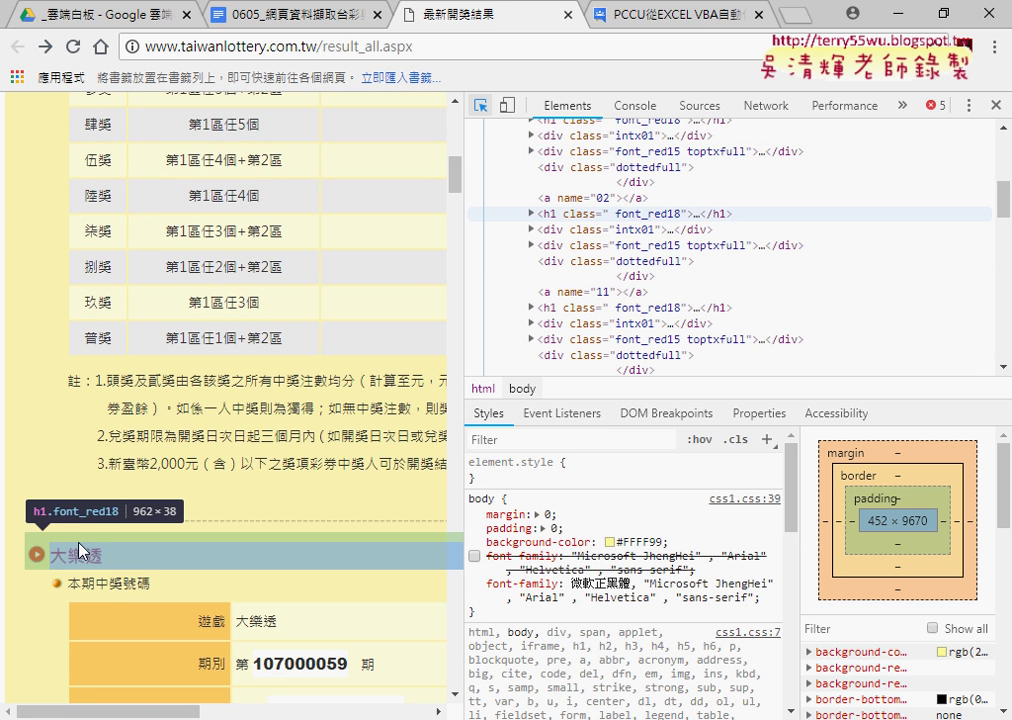
scroll(80, 550, down, 4)
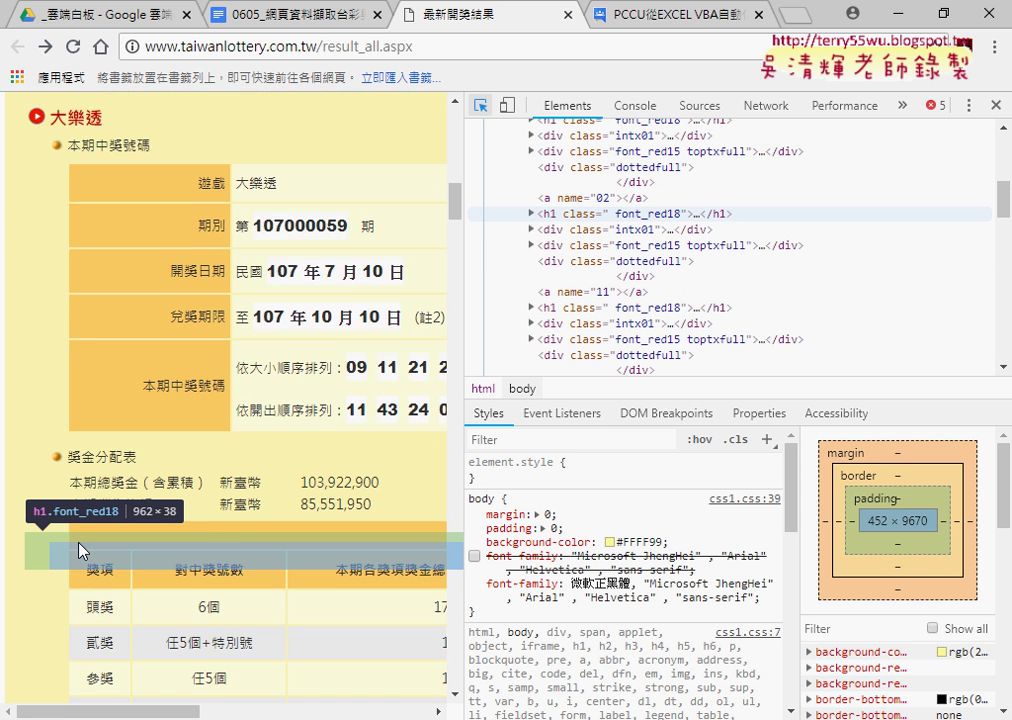
scroll(80, 550, down, 4)
scroll(80, 550, down, 3)
scroll(80, 550, down, 1)
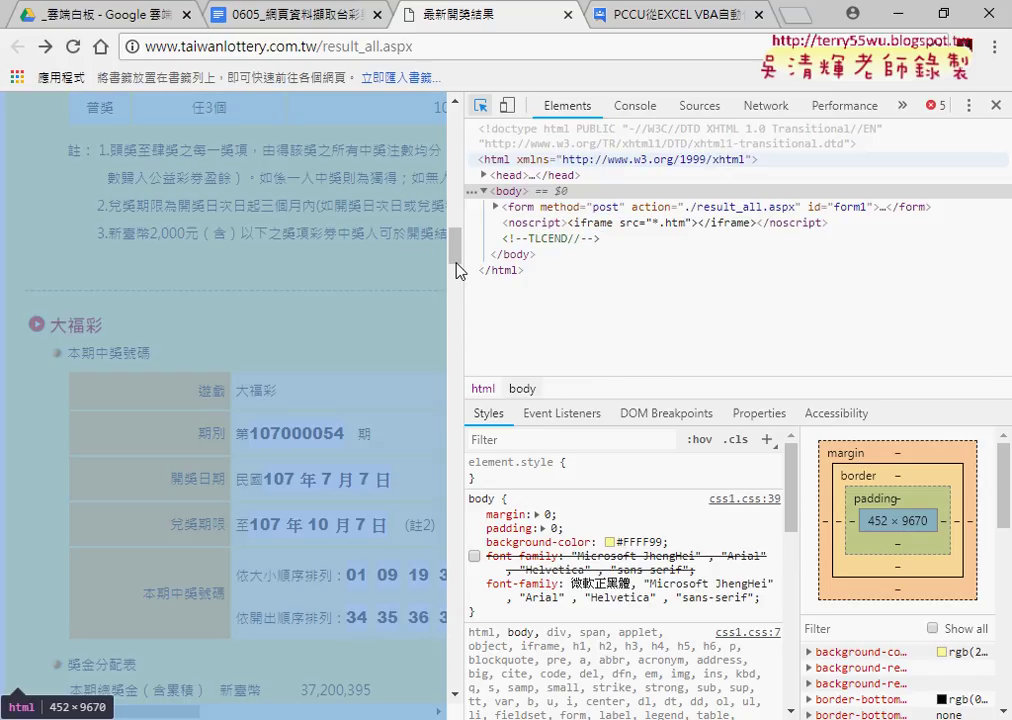
click(458, 268)
click(455, 625)
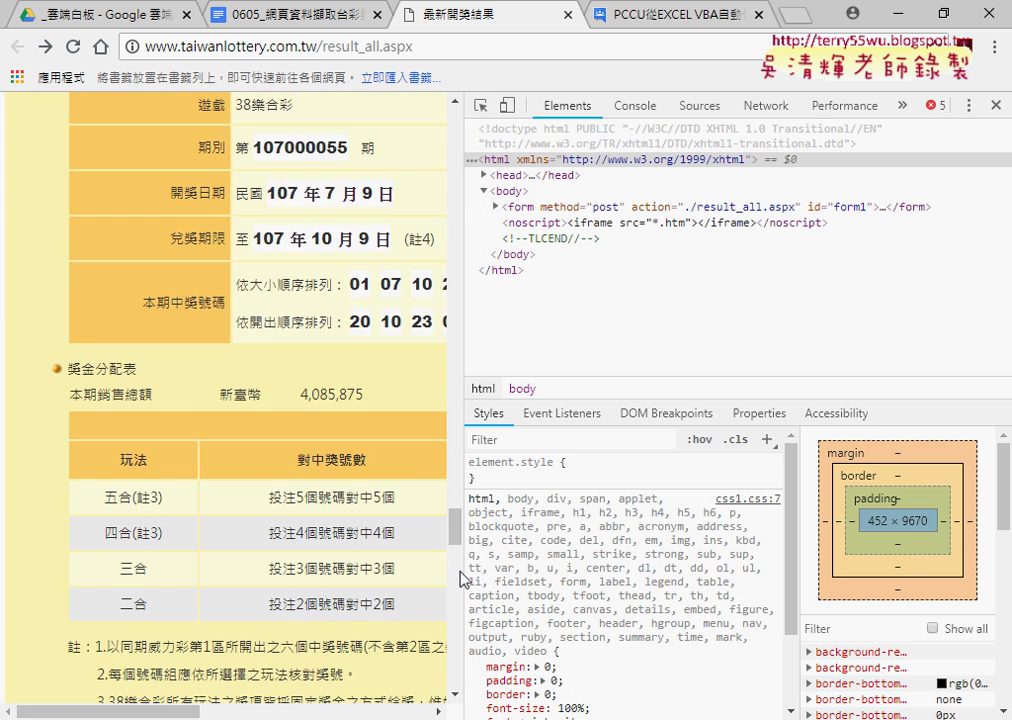
drag(455, 625, 455, 665)
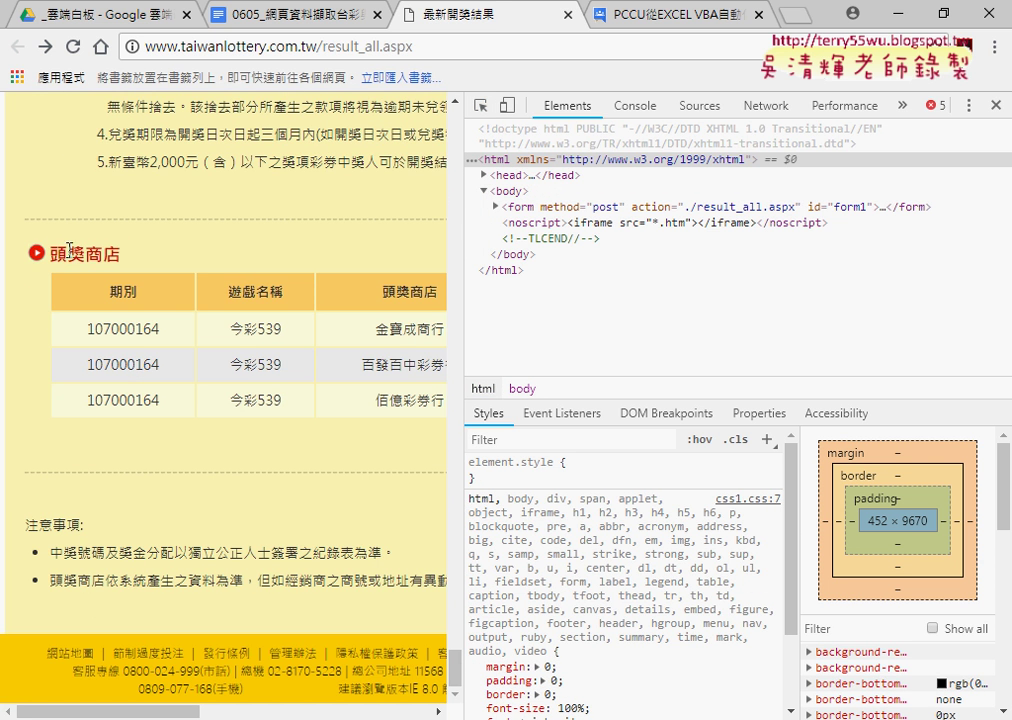
click(480, 105)
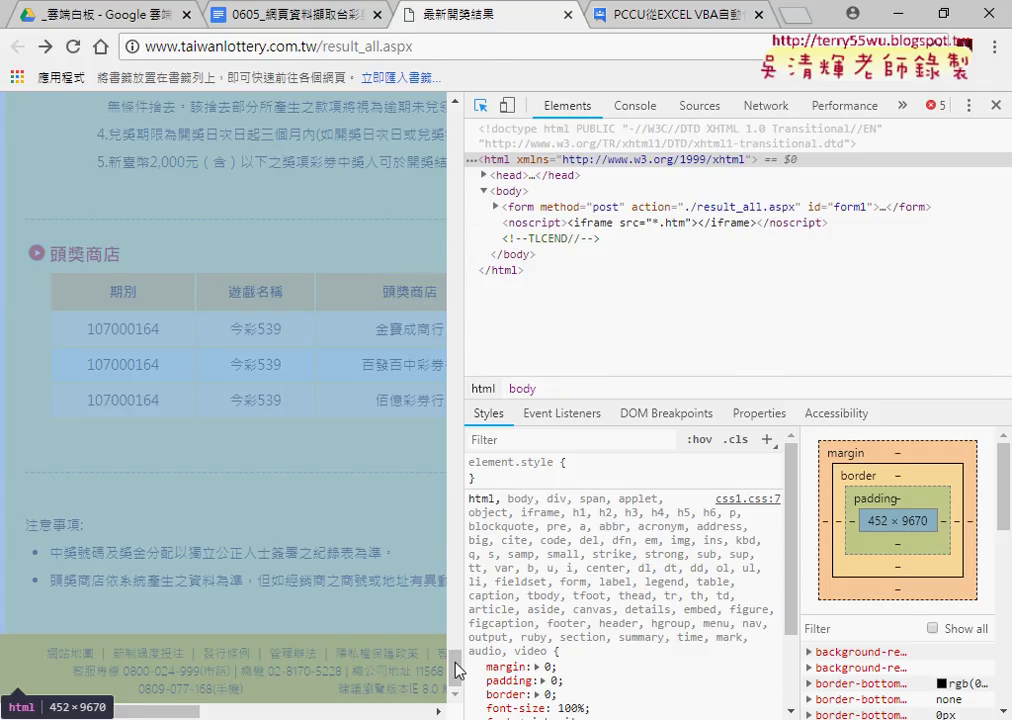
click(454, 668)
drag(454, 665, 456, 125)
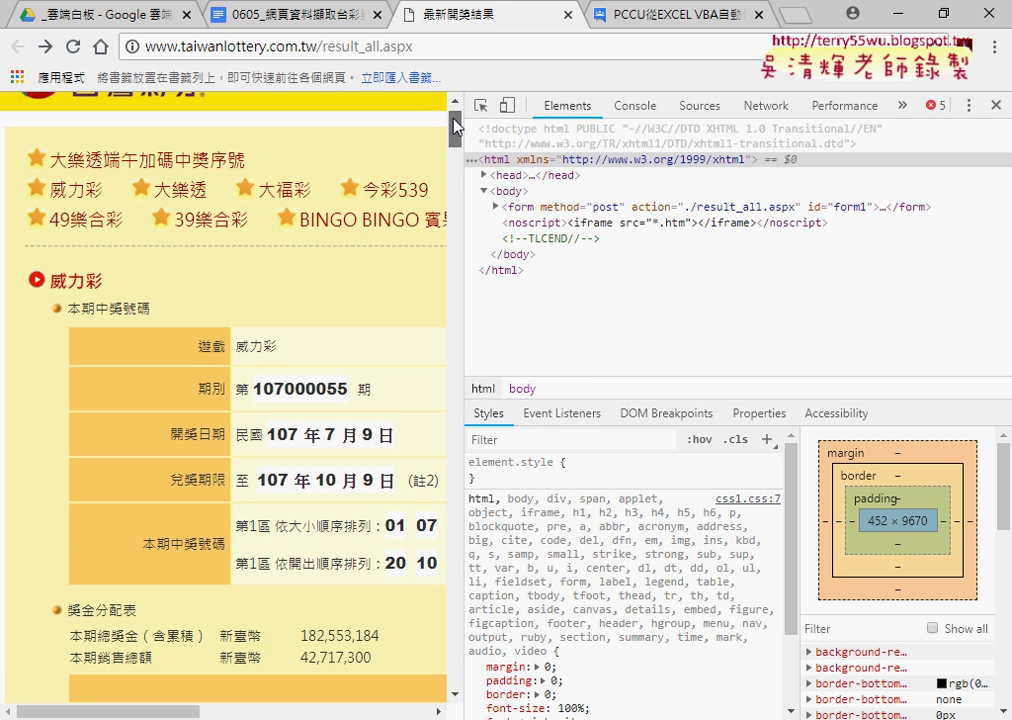
Inspect the tableWin winning-number tables and cells, then drag the DevTools divider right to show more page
click(479, 108)
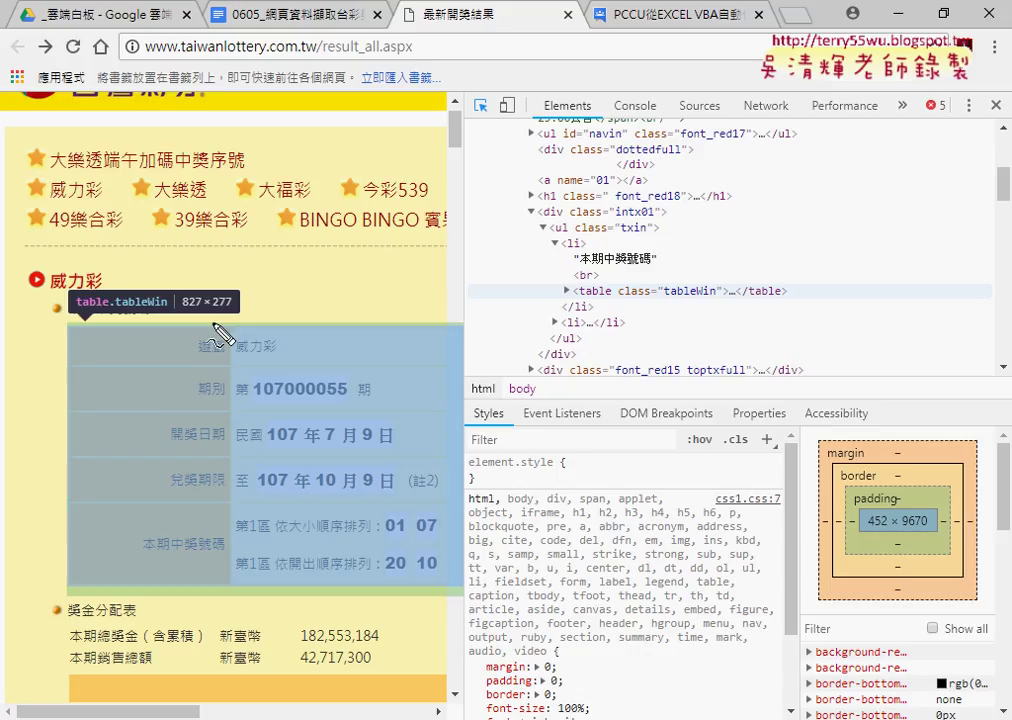
drag(78, 311, 166, 313)
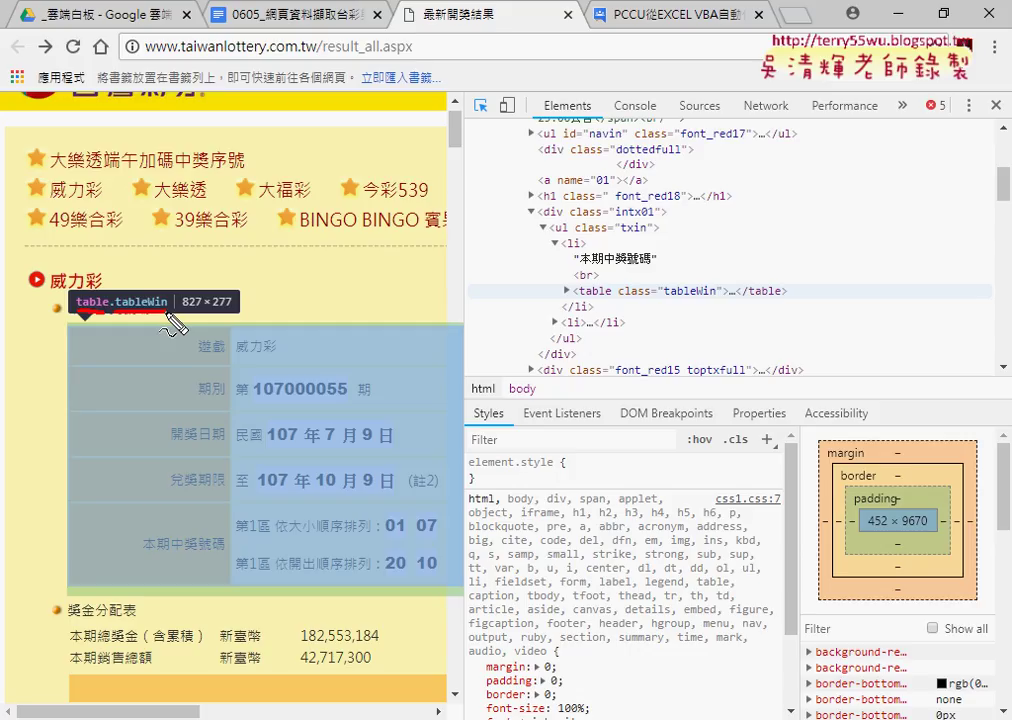
scroll(219, 422, down, 3)
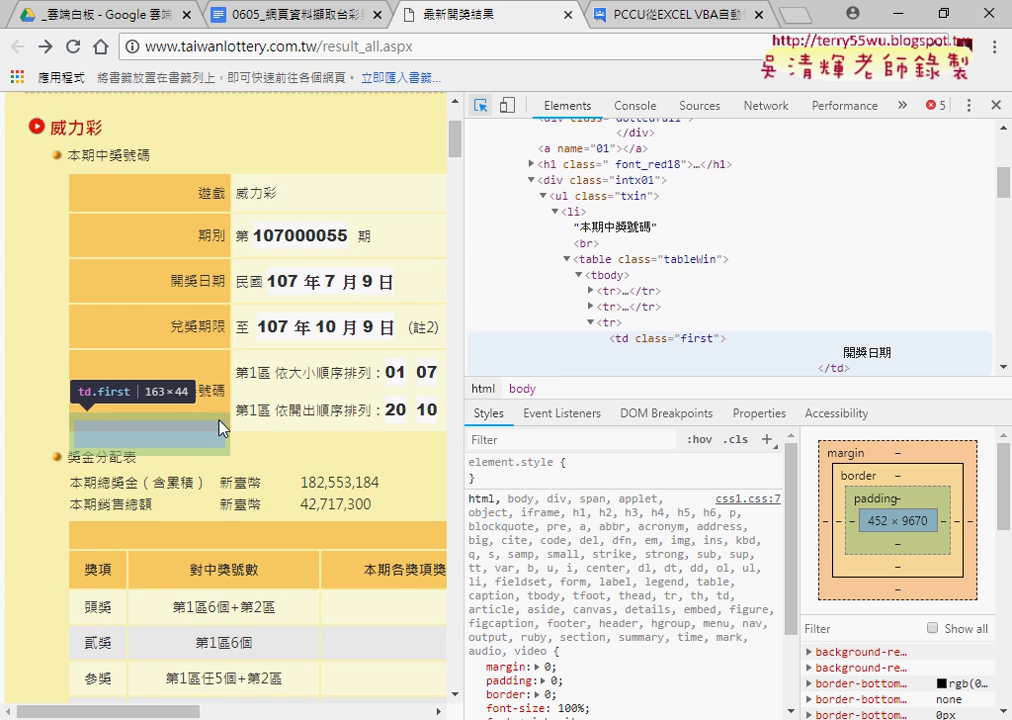
scroll(219, 427, down, 5)
scroll(230, 410, down, 1)
scroll(250, 395, down, 1)
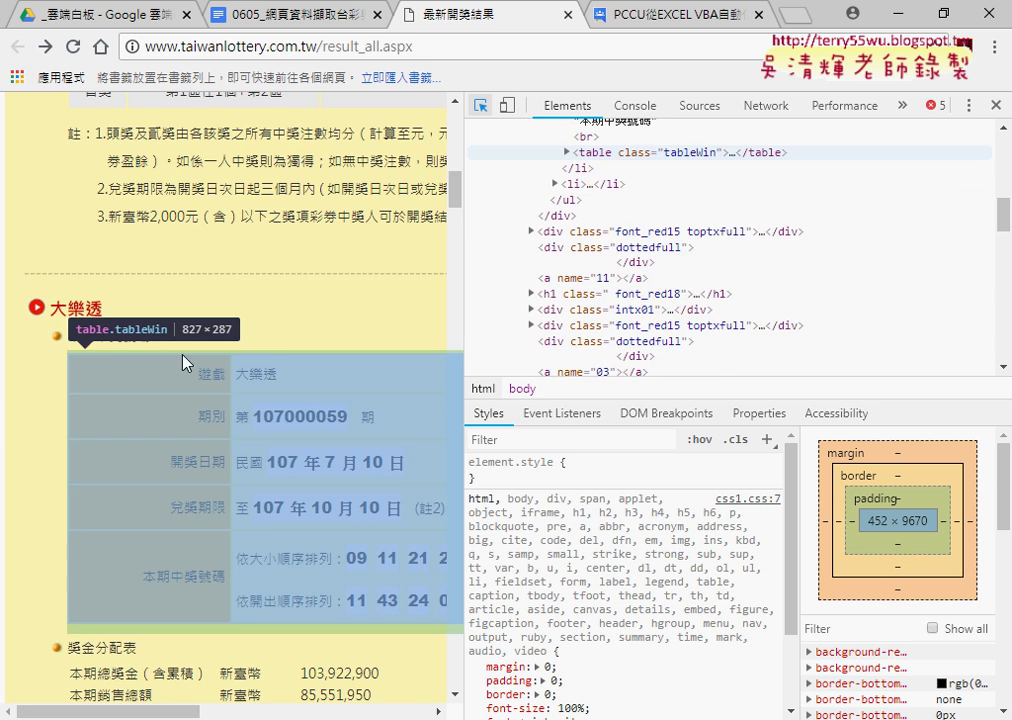
scroll(266, 334, up, 5)
scroll(266, 334, up, 3)
scroll(268, 333, up, 3)
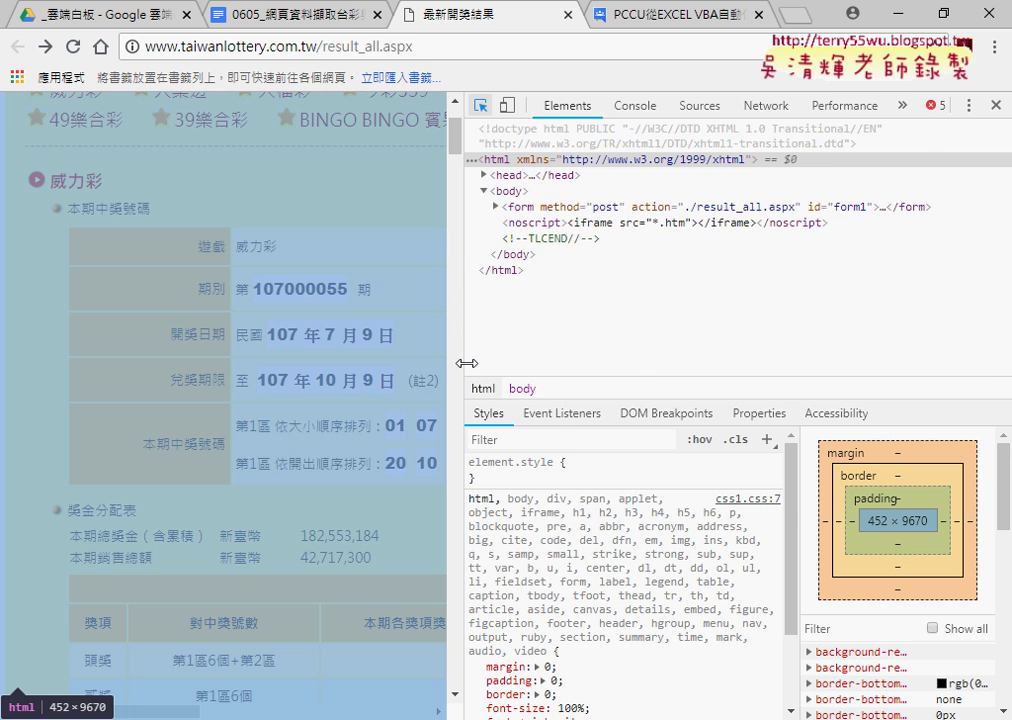
drag(463, 366, 776, 366)
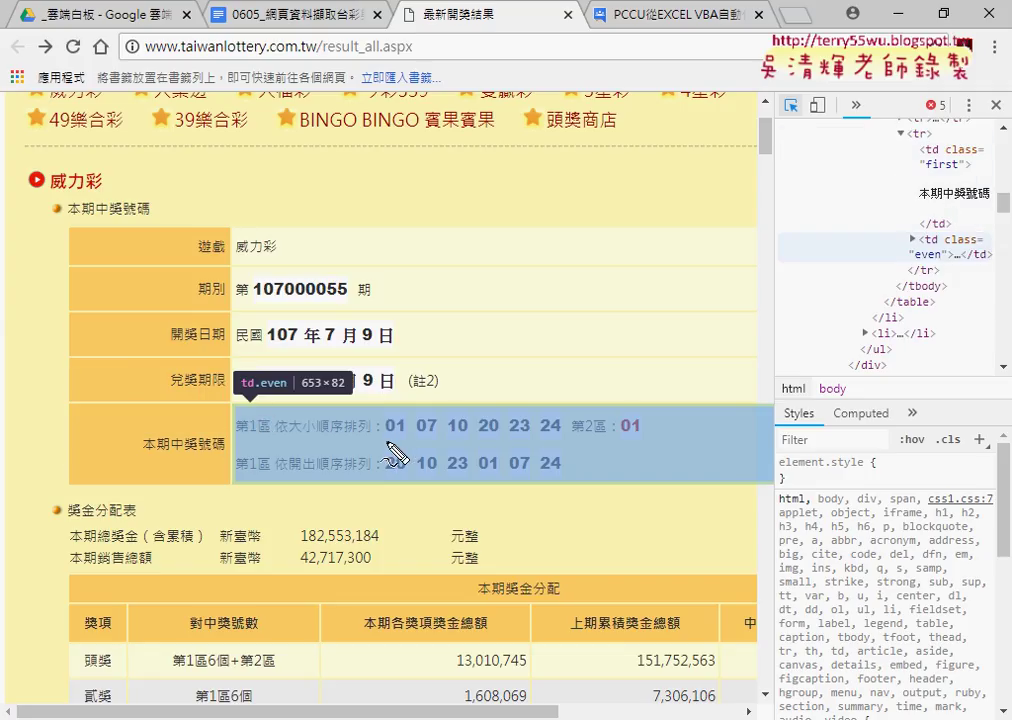
Inspect the 威力彩 本期中獎號碼 cell to see each number, starting with 01, in its own span
mouse_move(390, 446)
mouse_down()
mouse_move(655, 450)
mouse_move(662, 420)
mouse_move(381, 430)
mouse_move(389, 442)
mouse_up()
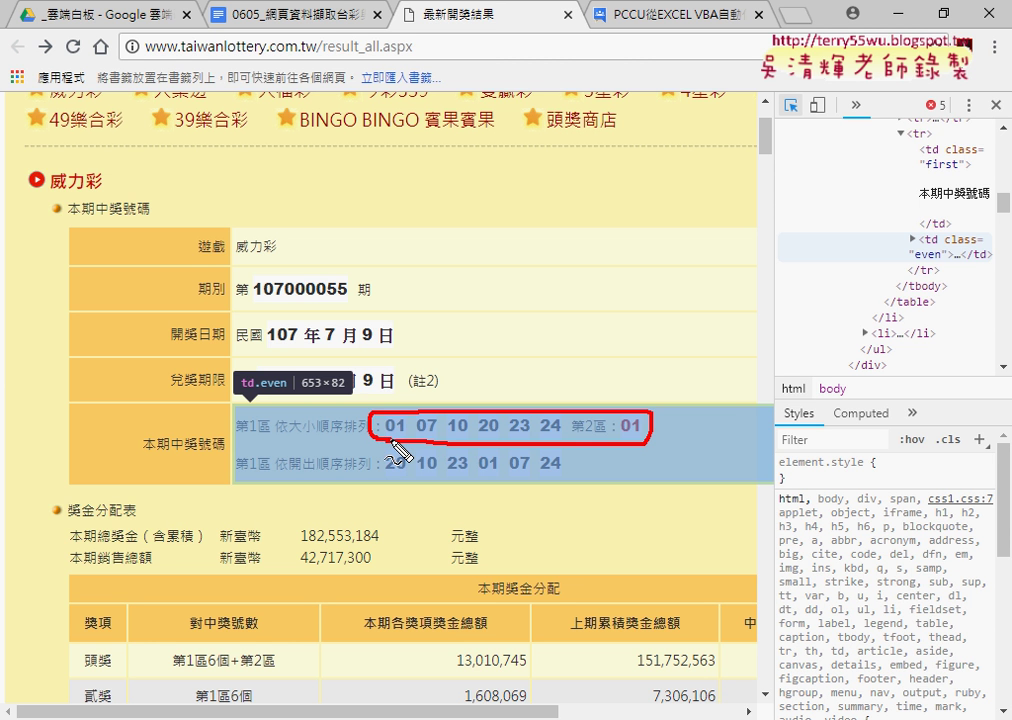
key(Escape)
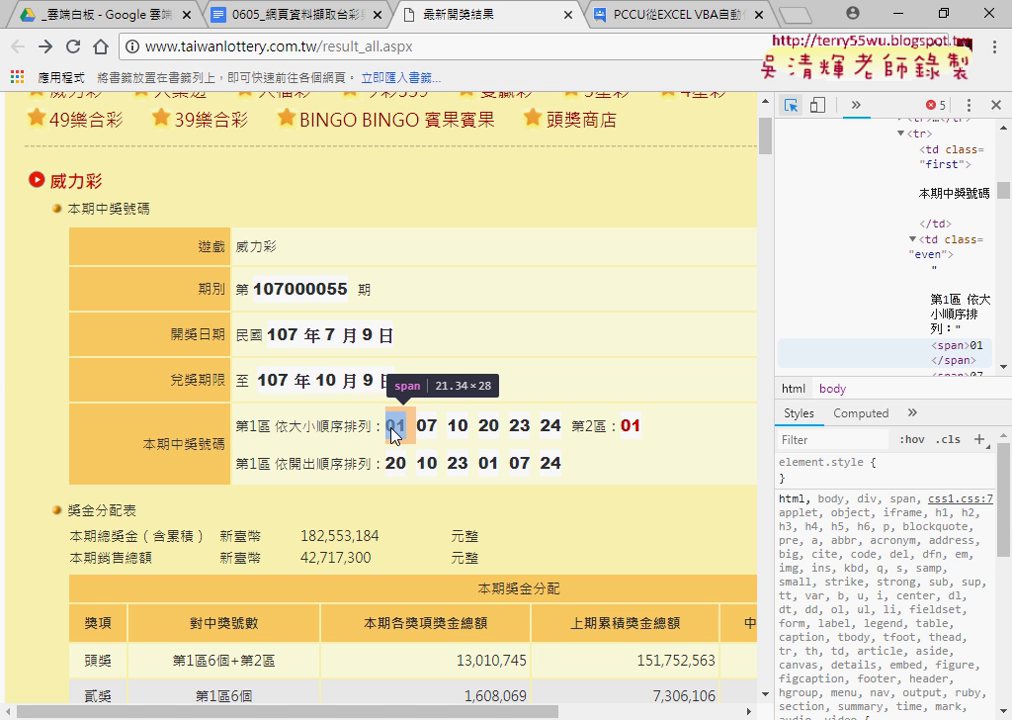
Scroll down the results page until the 大樂透 section is in view
scroll(395, 462, down, 4)
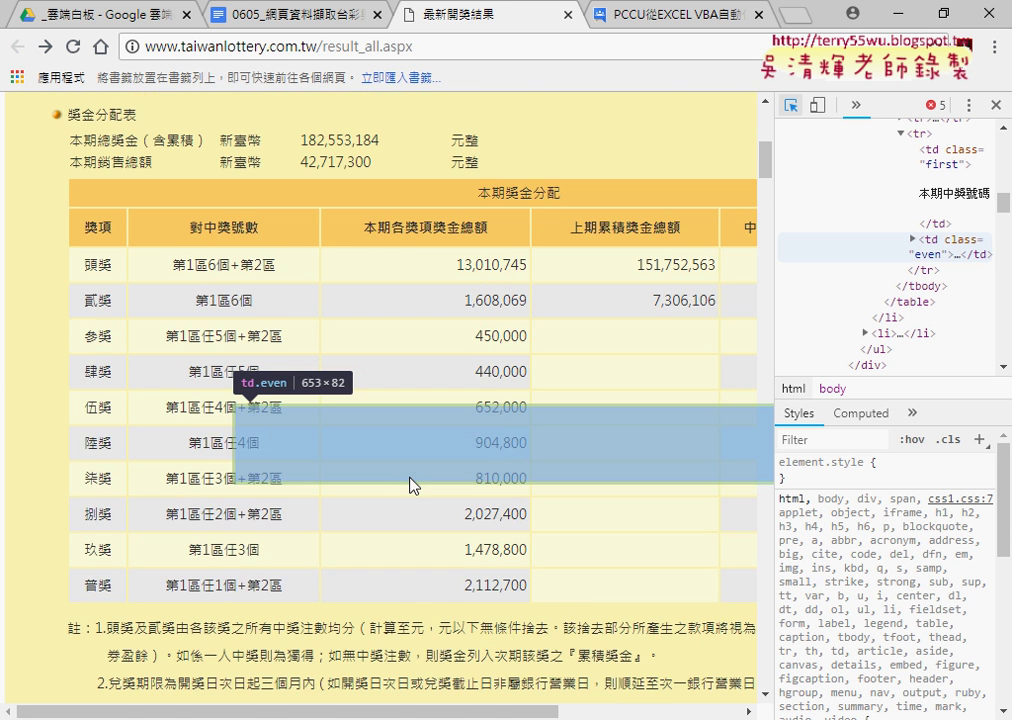
scroll(411, 485, down, 5)
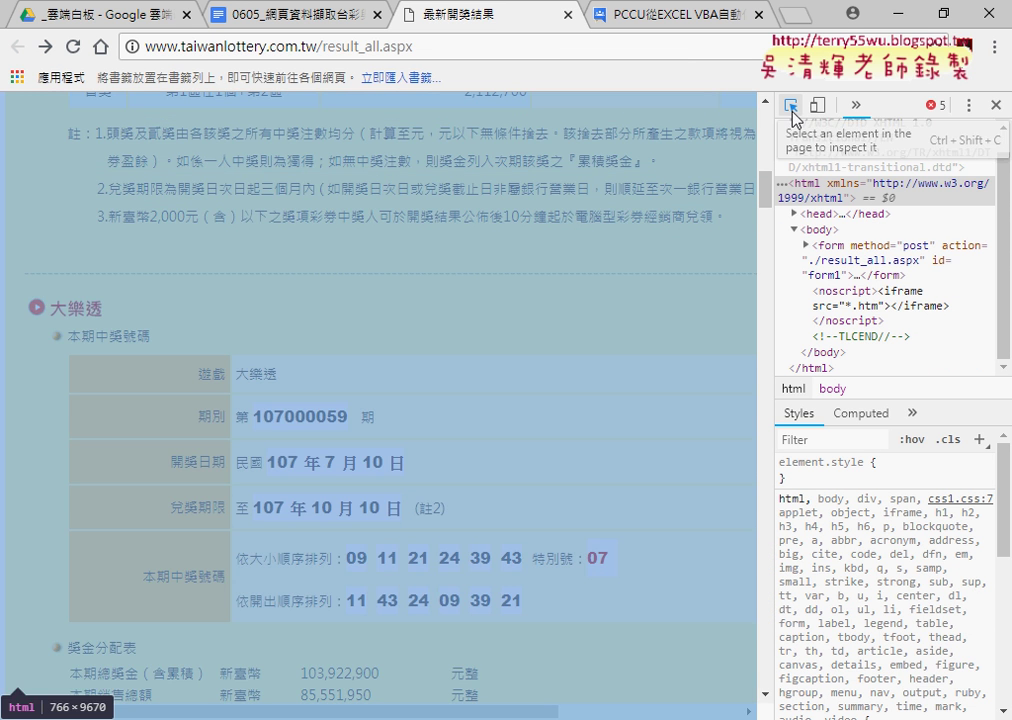
click(791, 105)
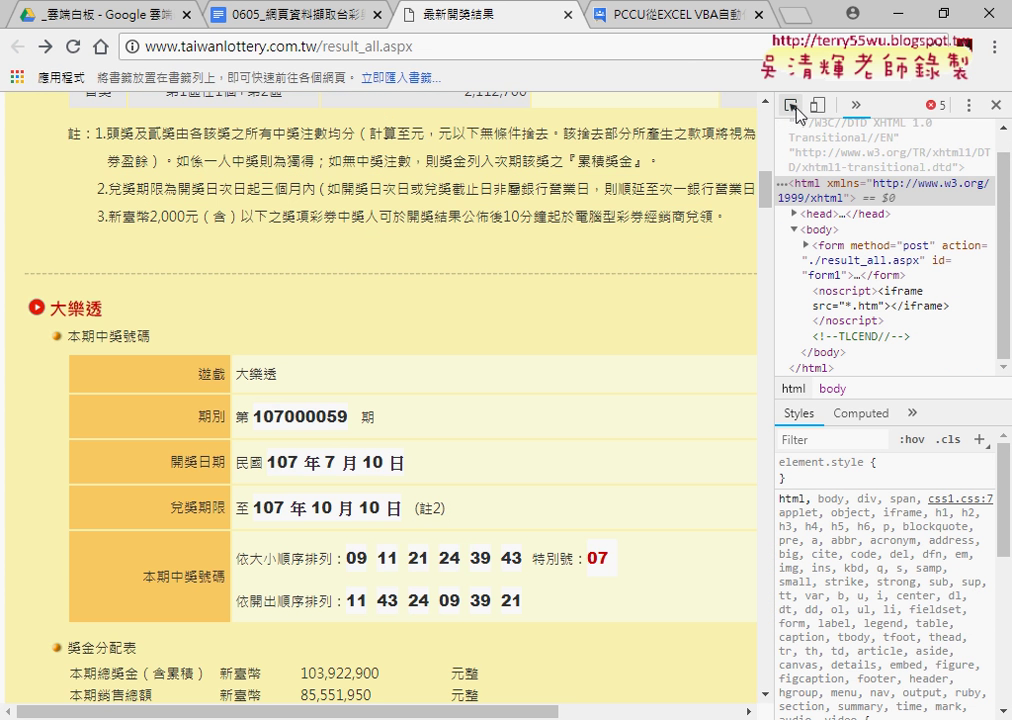
click(995, 105)
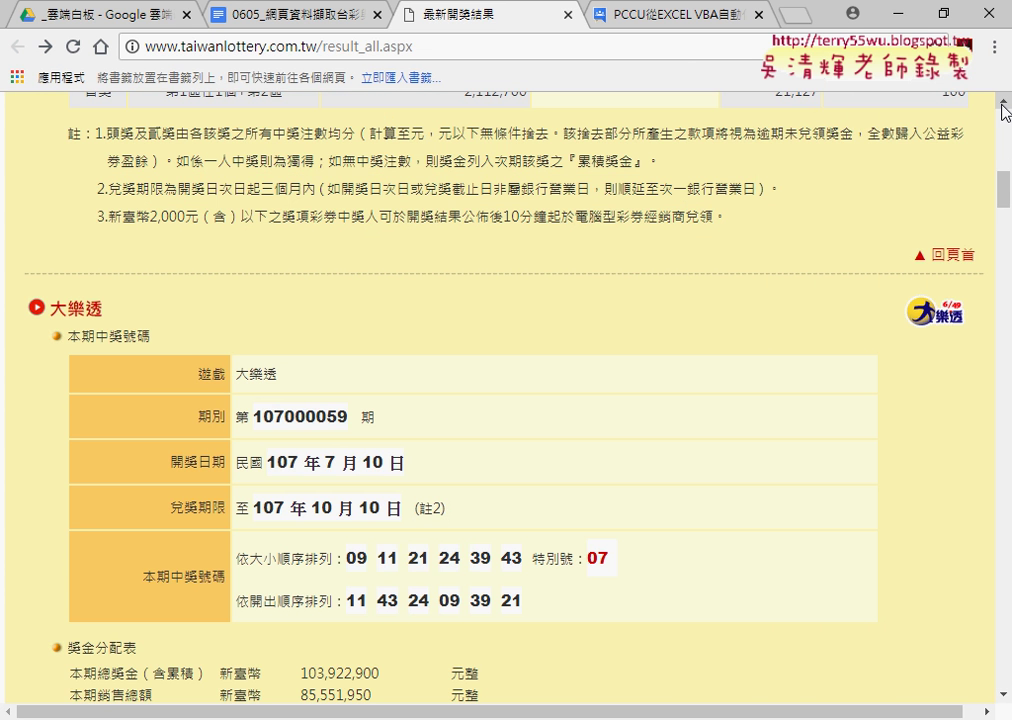
key(F12)
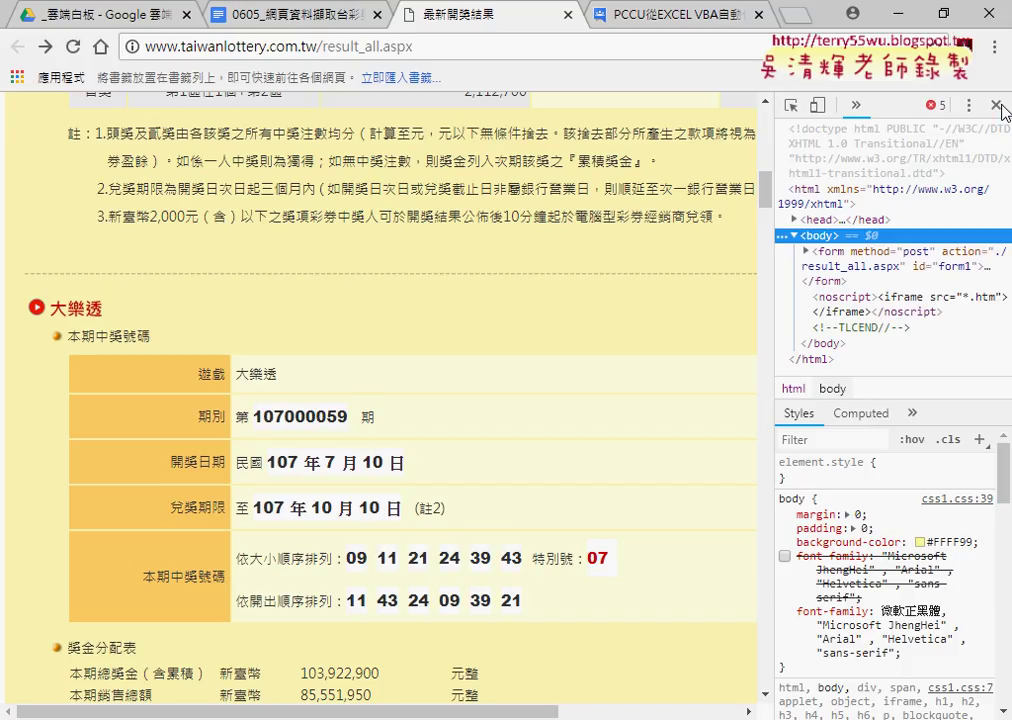
click(791, 106)
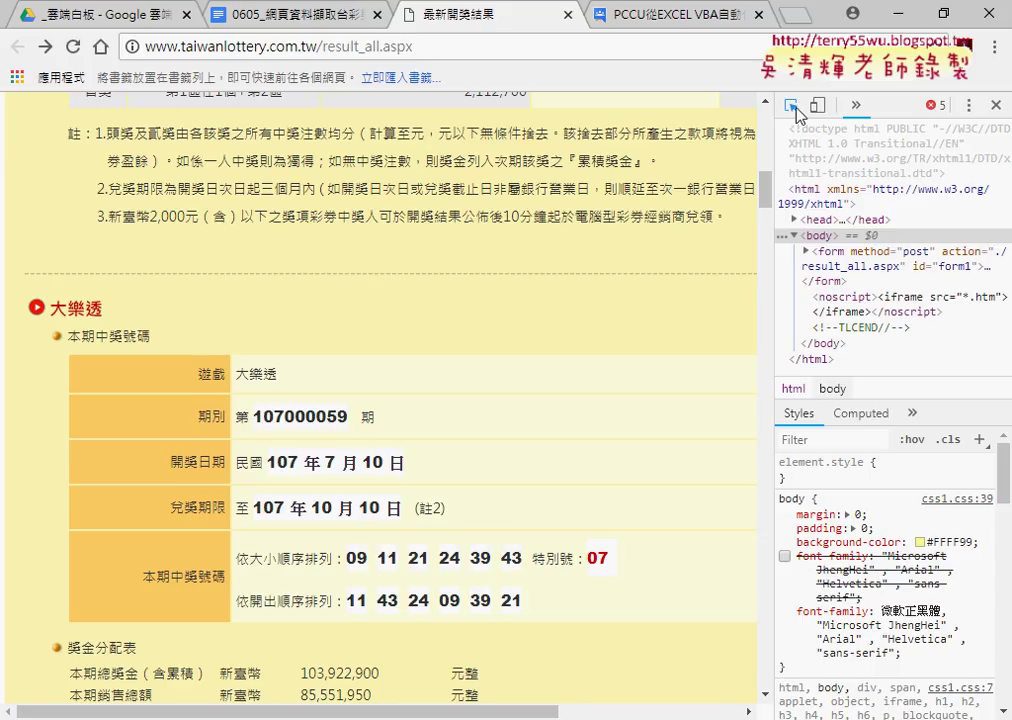
right_click(430, 360)
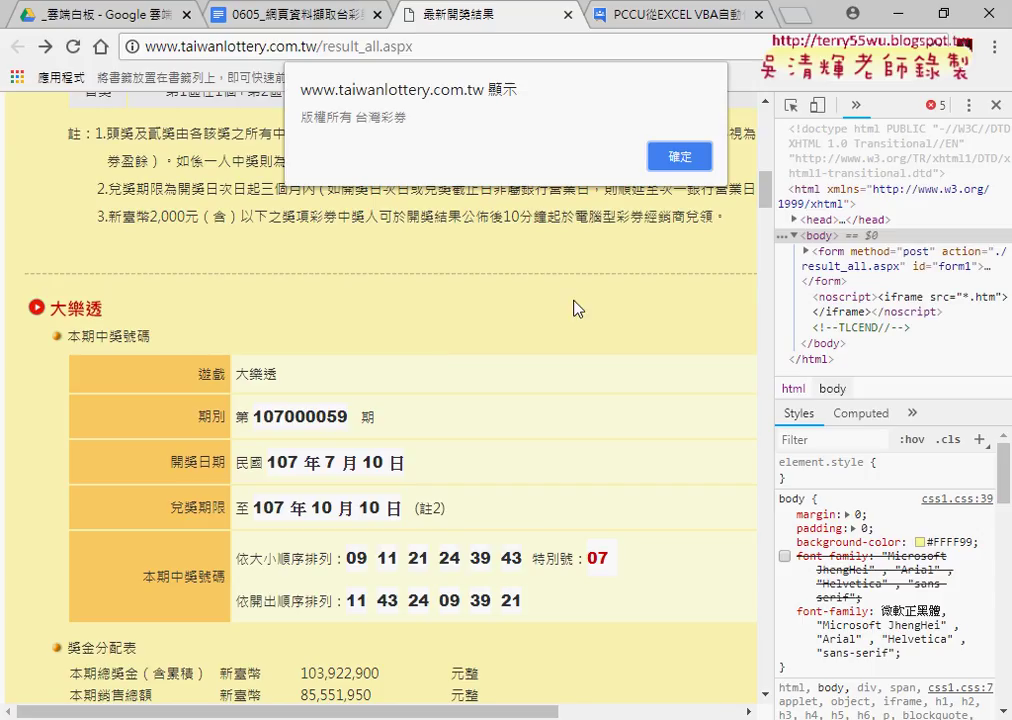
click(682, 156)
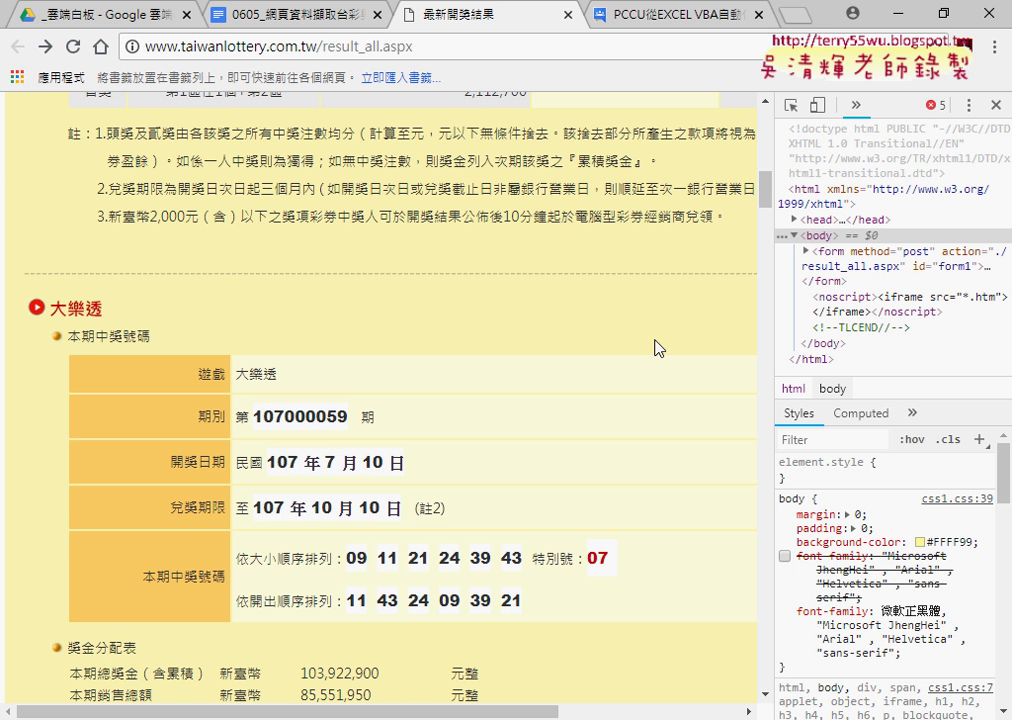
Back in Eclipse, drag the console divider down to make the code editor taller
key(alt+Tab)
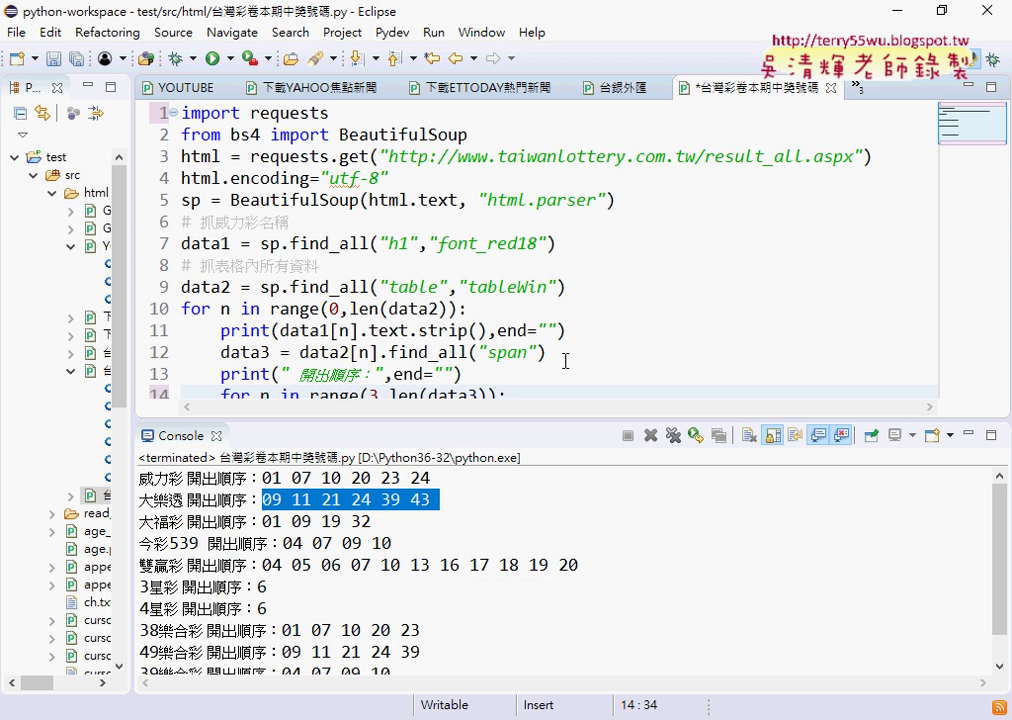
drag(582, 421, 582, 510)
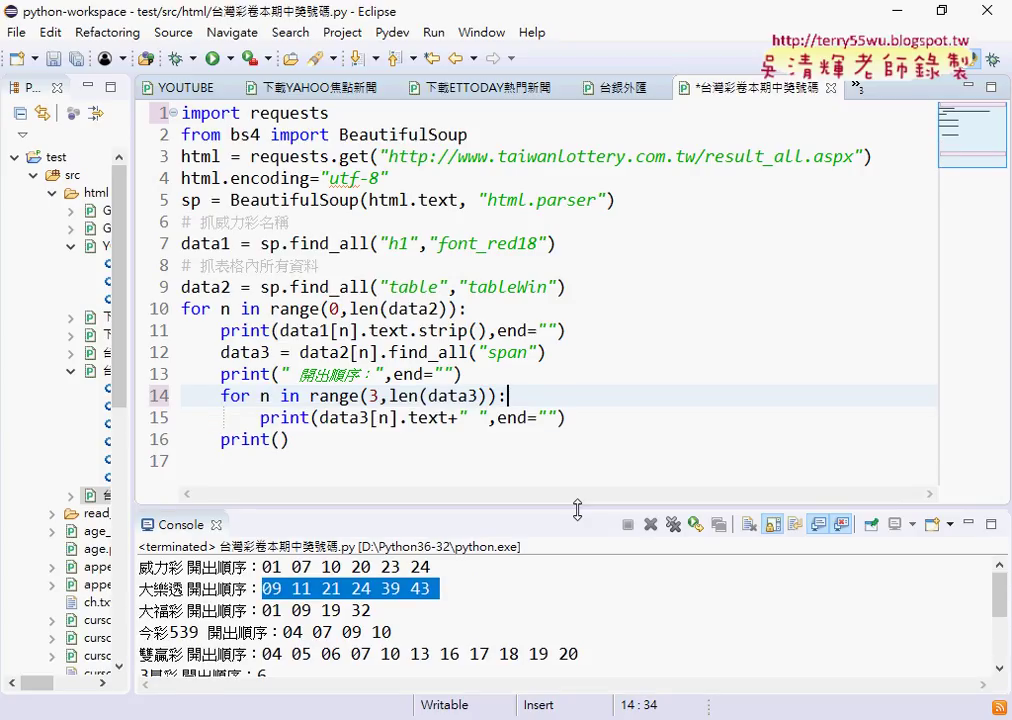
click(409, 243)
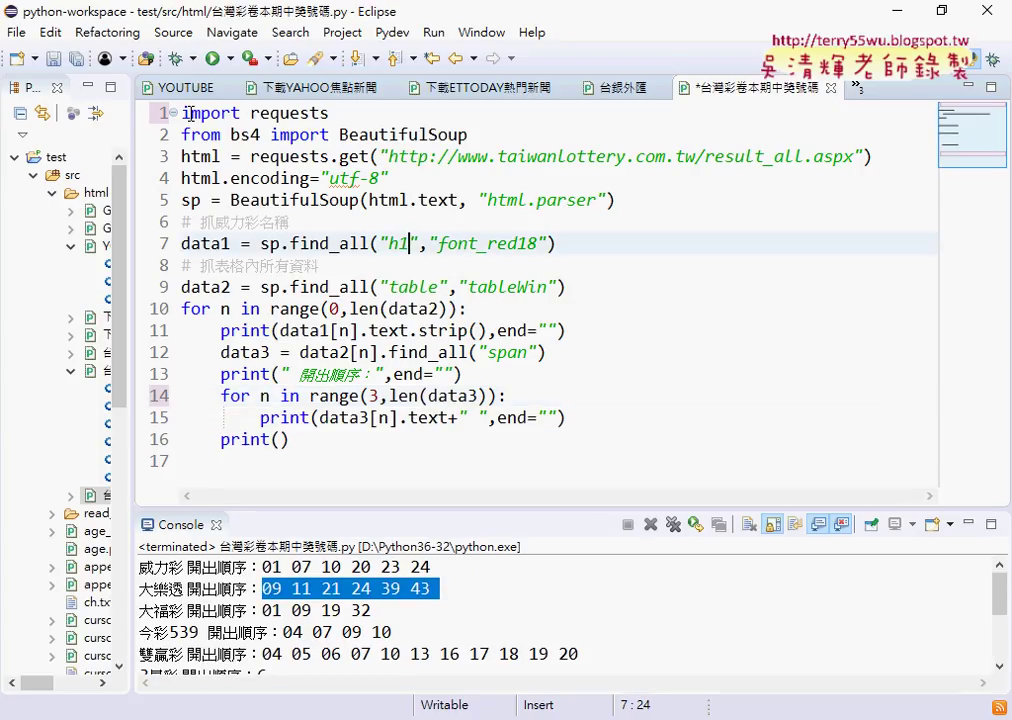
Insert a blank line after the two import lines and select the URL in requests.get
drag(181, 113, 346, 109)
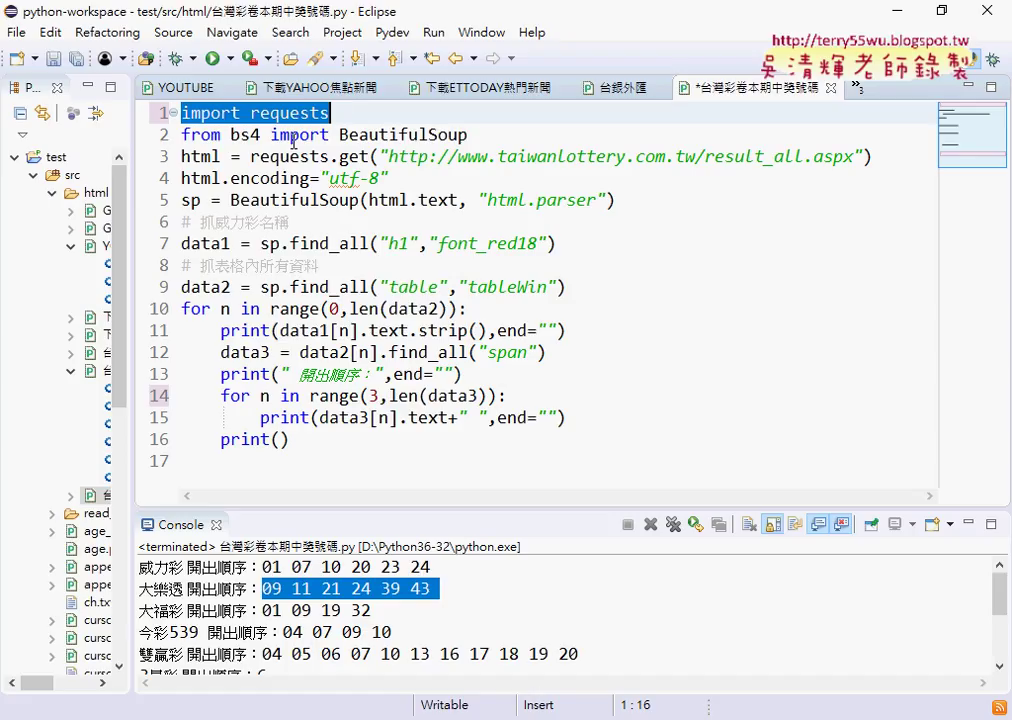
drag(181, 134, 264, 134)
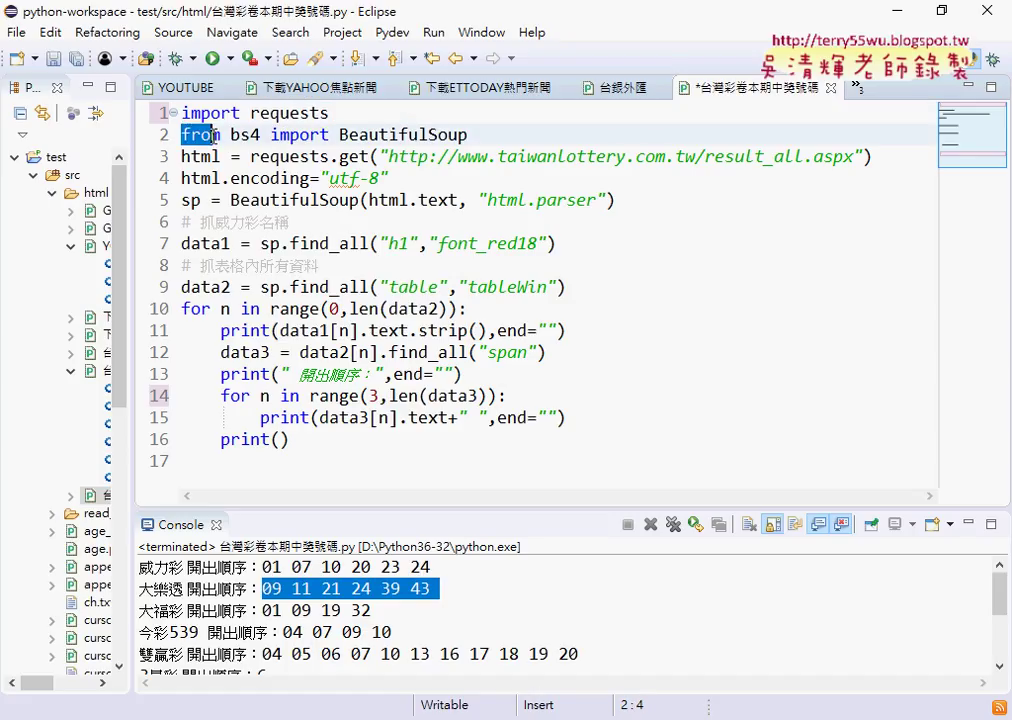
click(308, 134)
drag(468, 134, 181, 113)
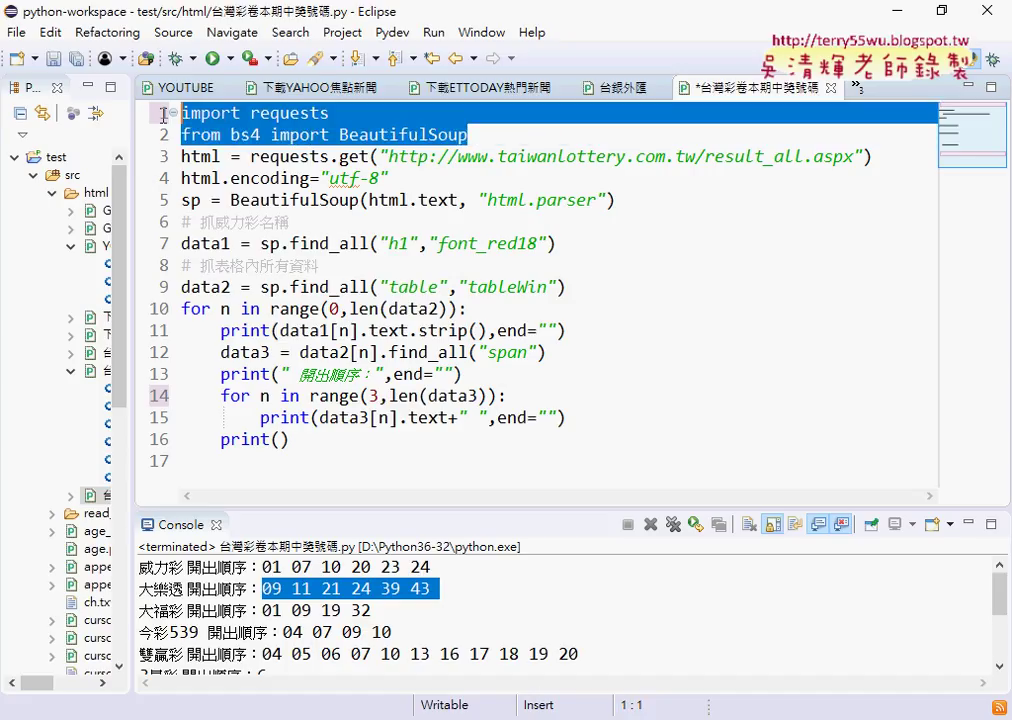
click(473, 133)
key(Return)
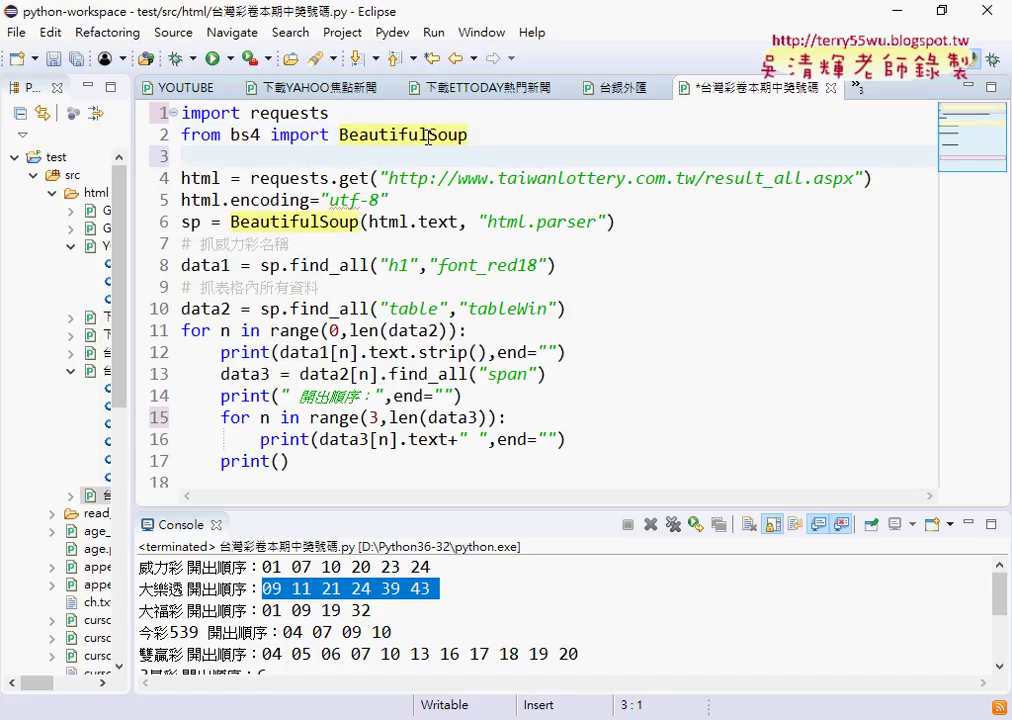
drag(250, 178, 853, 178)
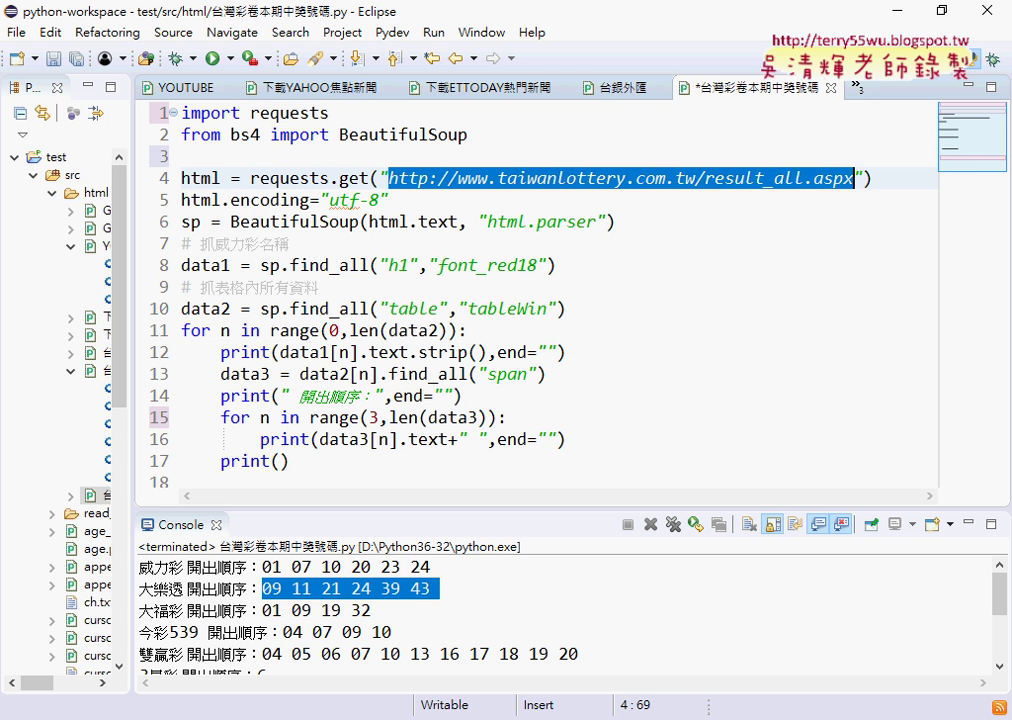
key(alt+Tab)
Copy the results page address from Chrome and paste it over the requests.get URL
click(322, 42)
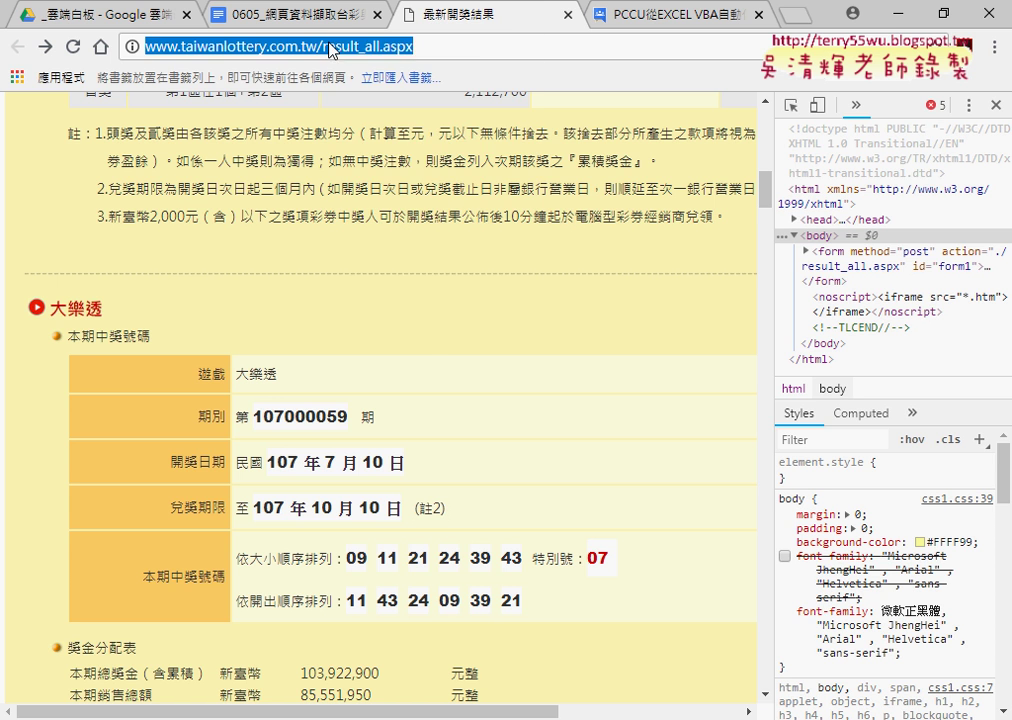
right_click(262, 40)
click(375, 113)
click(893, 17)
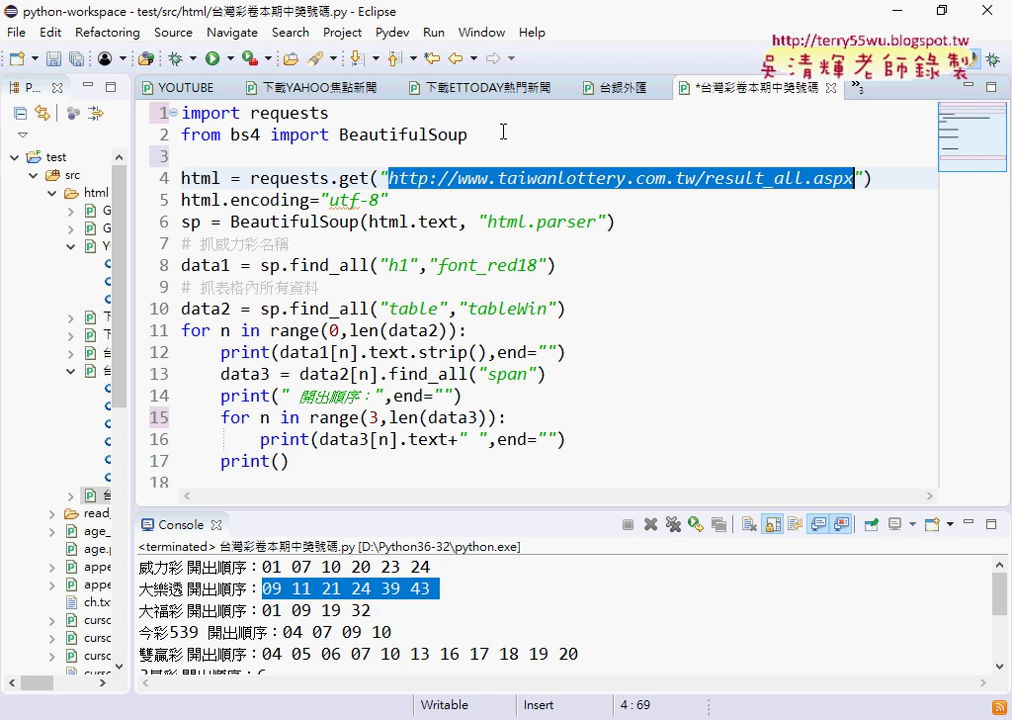
right_click(495, 178)
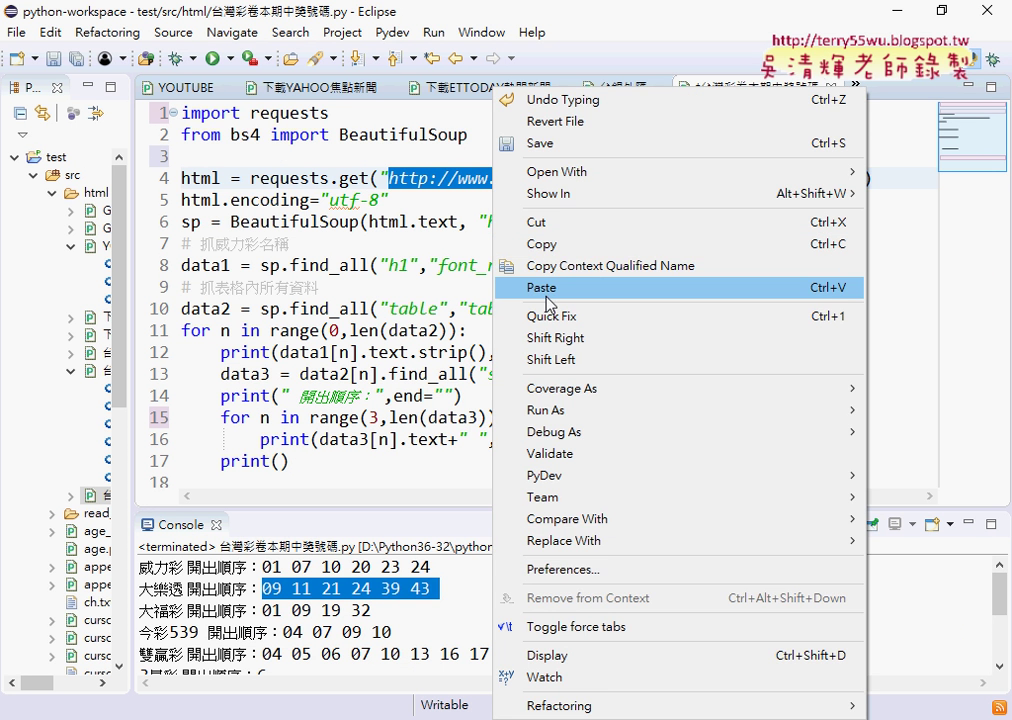
click(580, 290)
Review the pasted URL, the html variable, the utf-8 encoding line and the sp variable's uses
drag(854, 178, 388, 178)
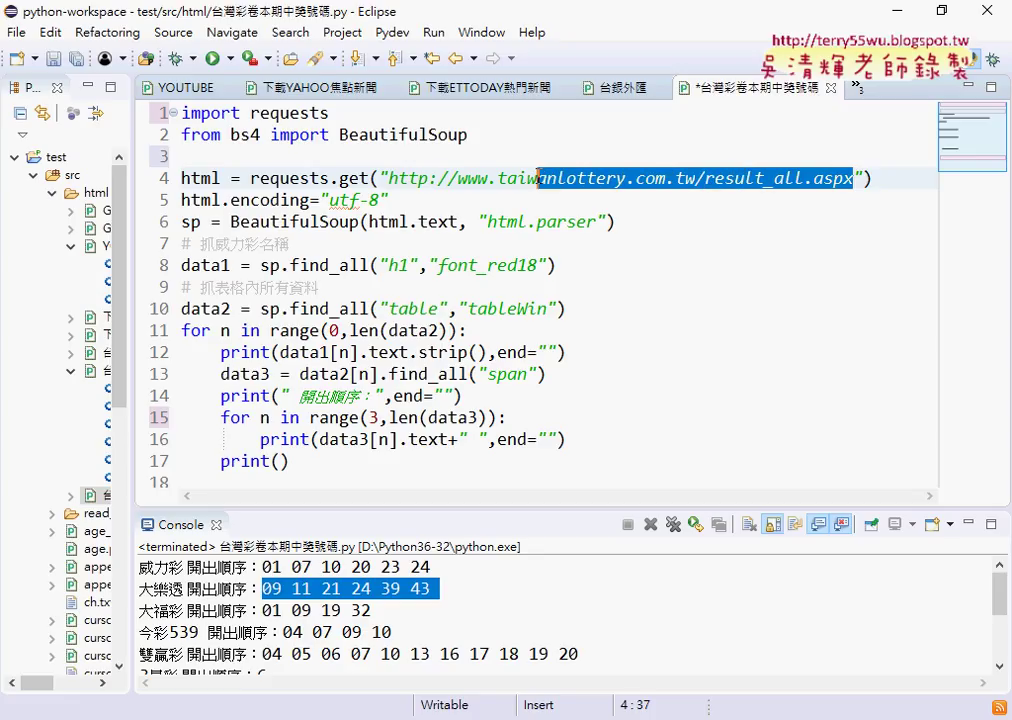
click(219, 185)
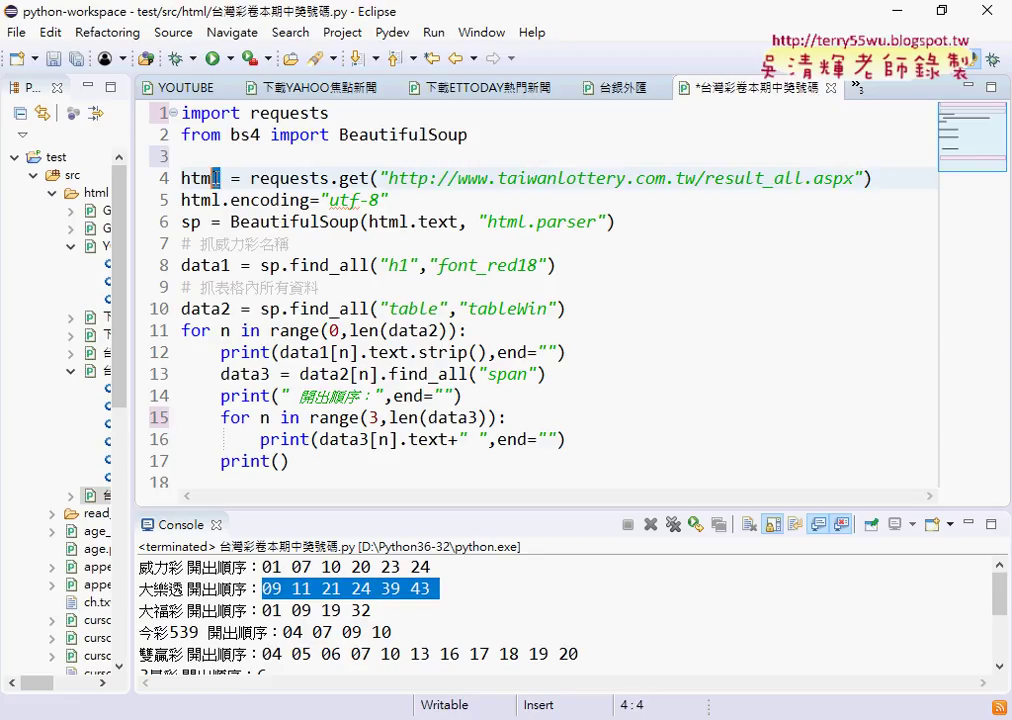
double_click(219, 185)
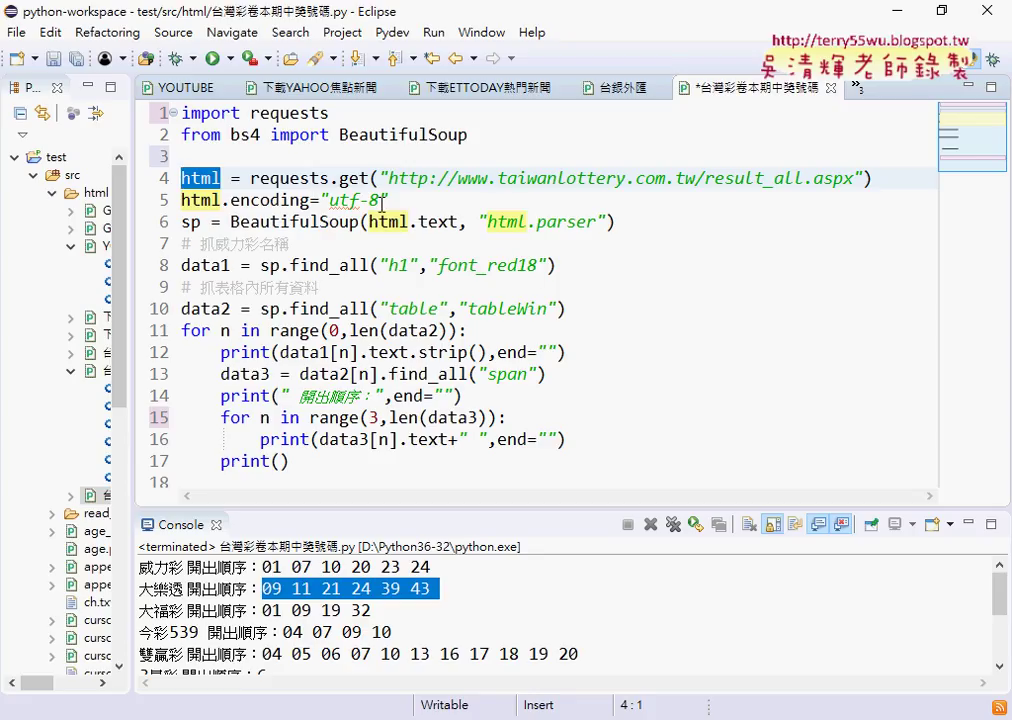
drag(389, 200, 155, 202)
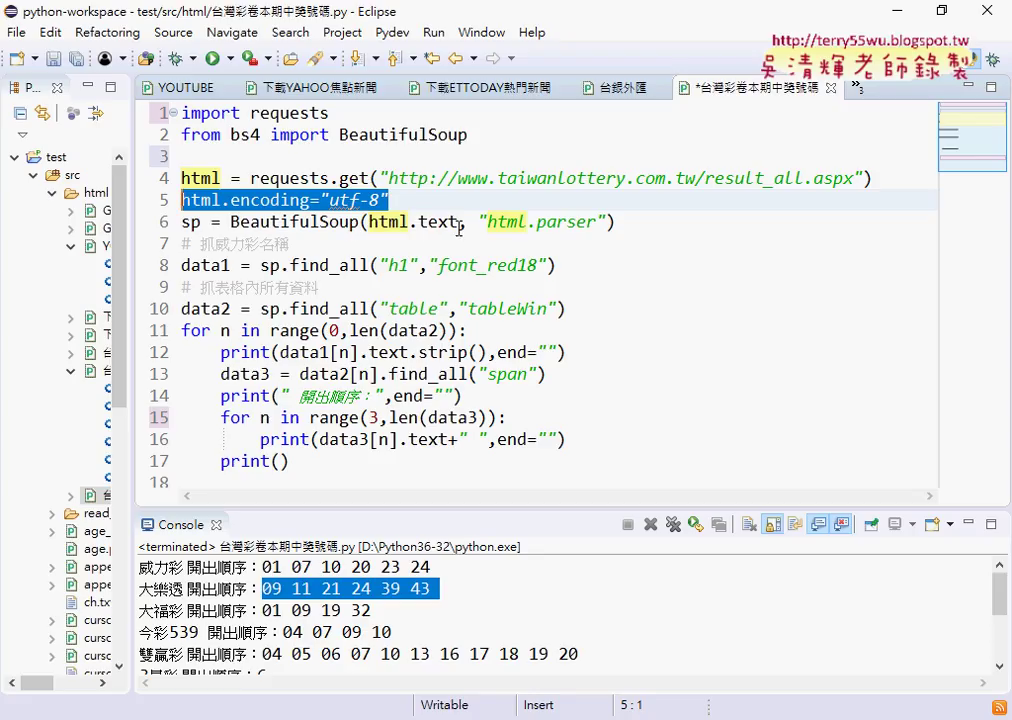
drag(615, 222, 148, 113)
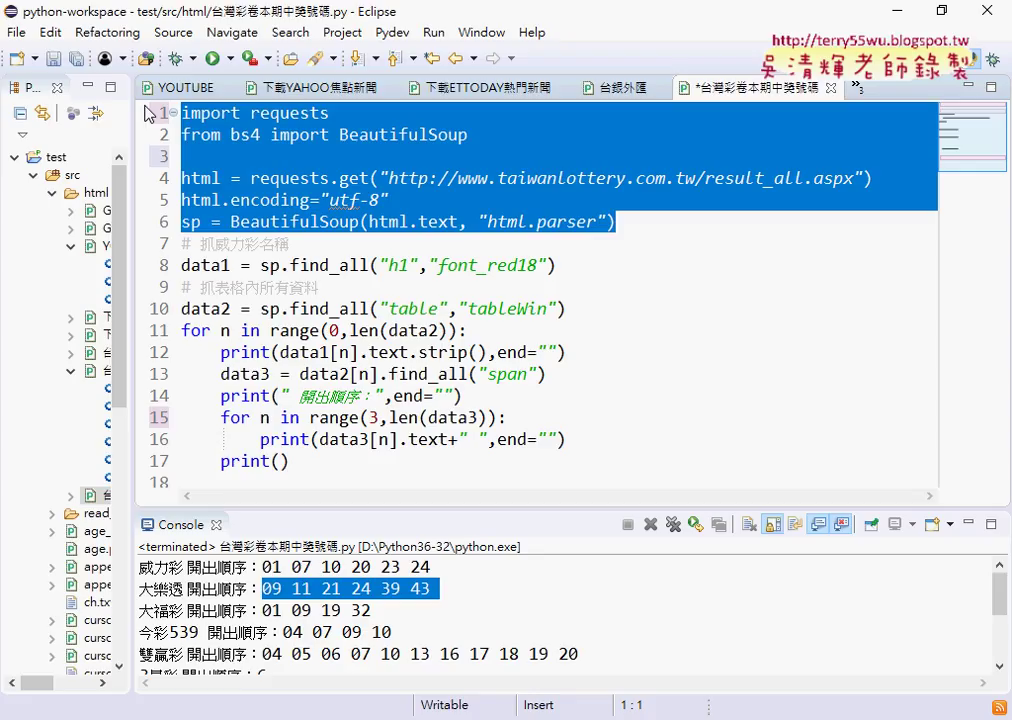
click(201, 222)
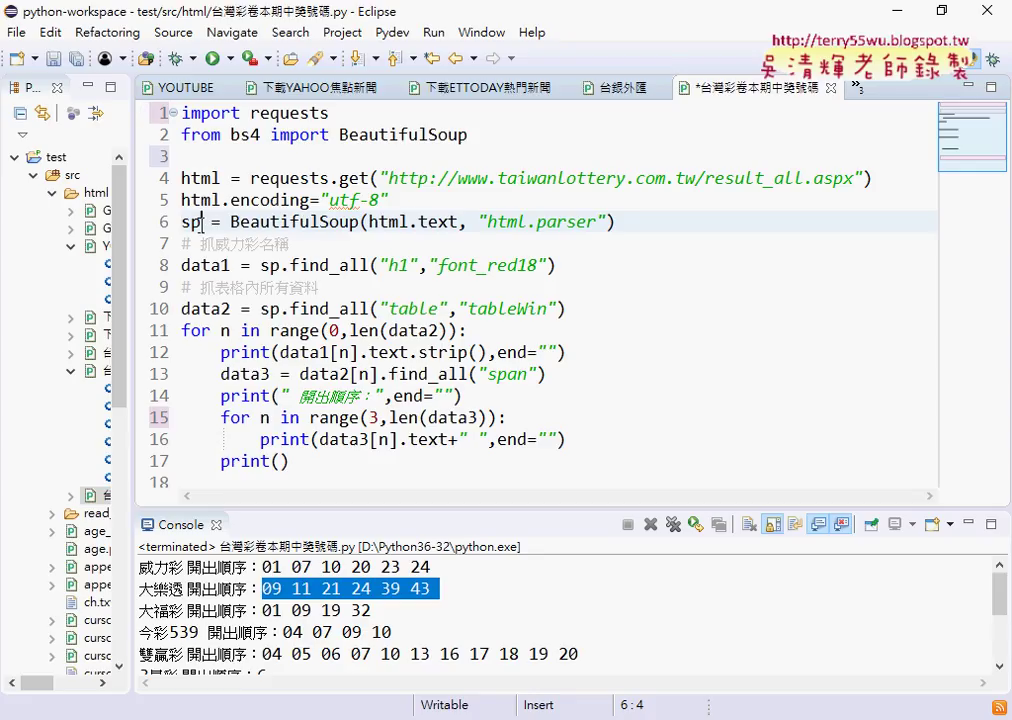
double_click(193, 222)
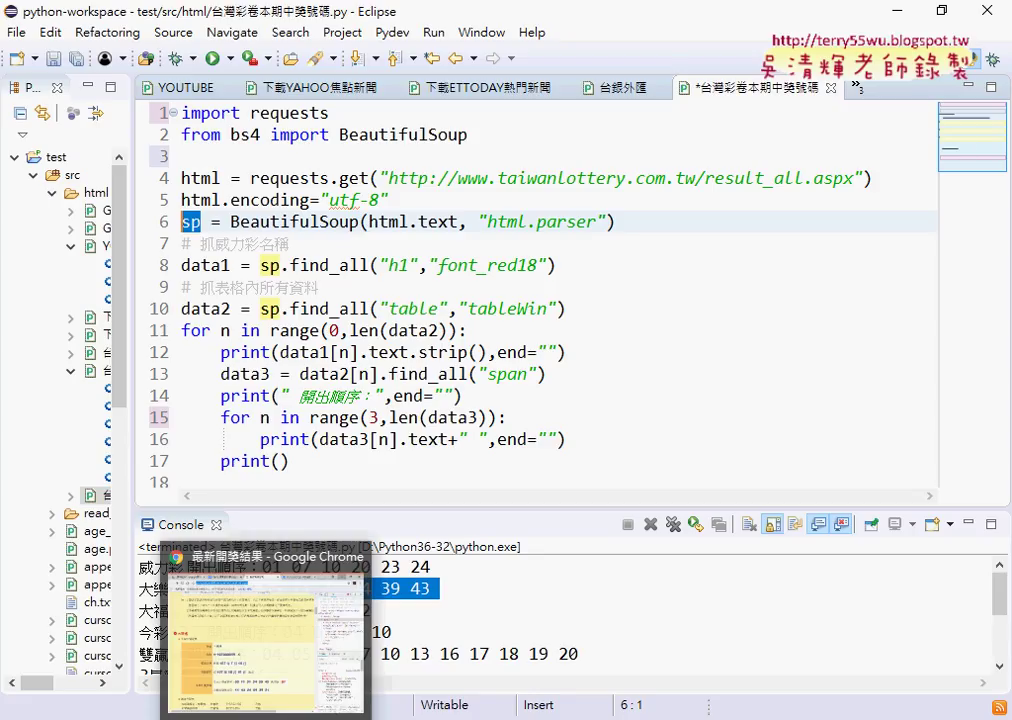
Enlarge the console to confirm 威力彩 is among the printed game names, then restore the editor size
click(497, 637)
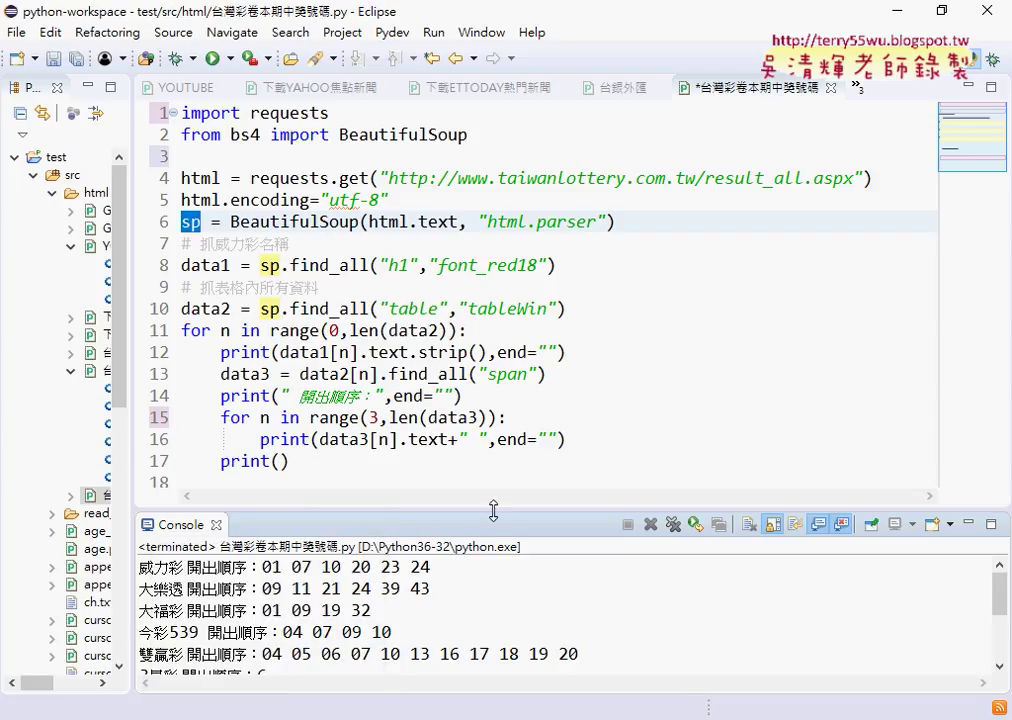
drag(497, 521, 500, 164)
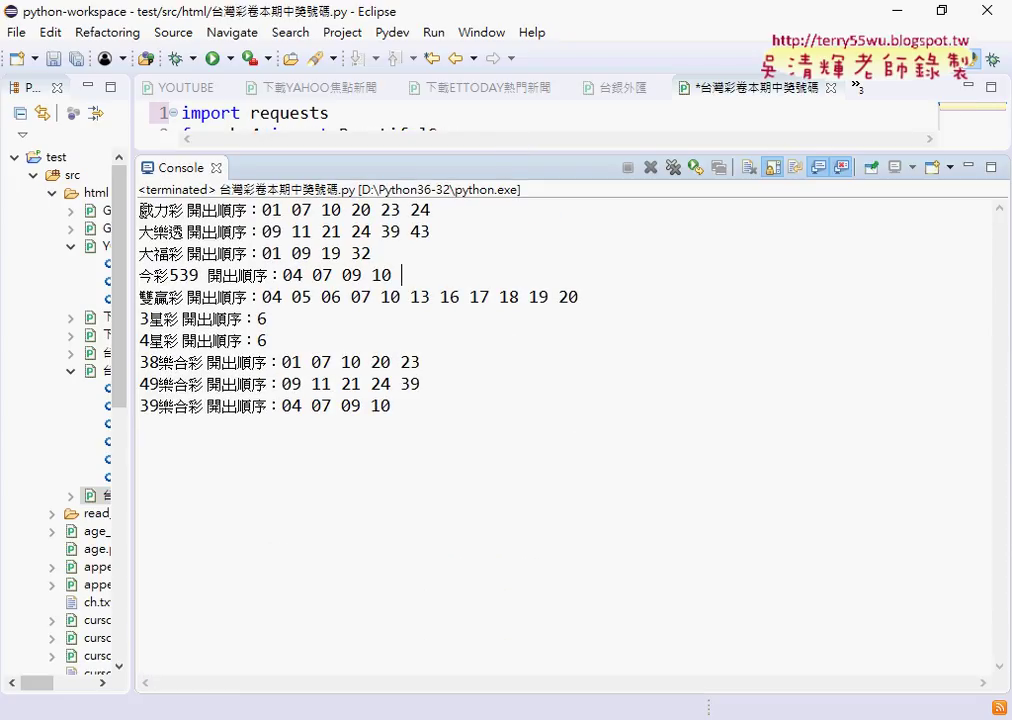
drag(139, 210, 186, 210)
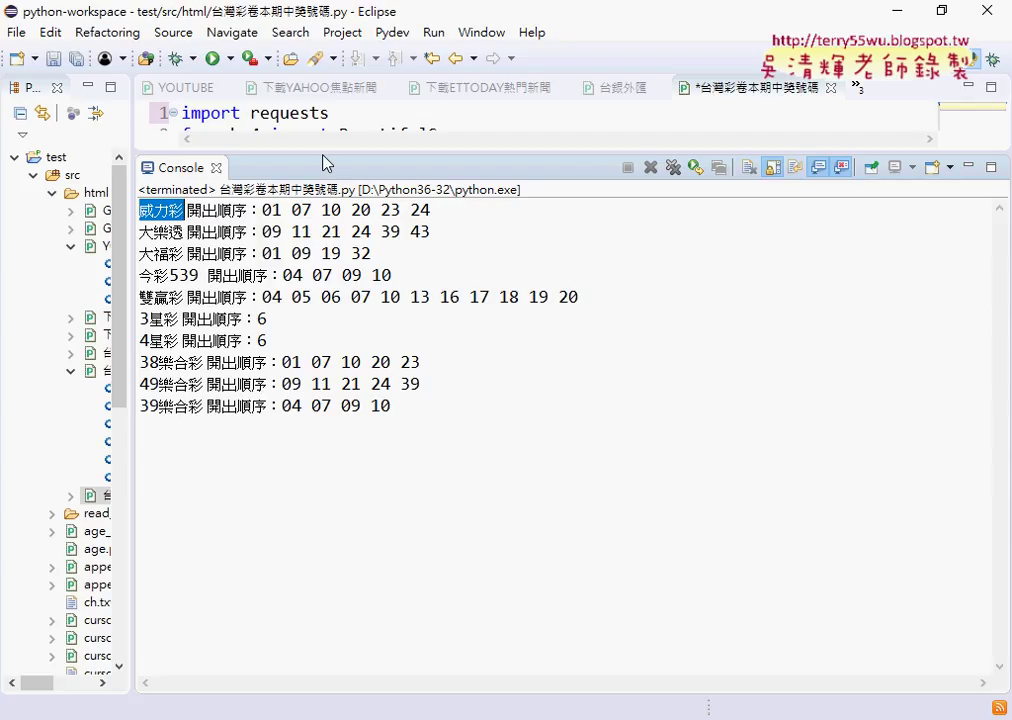
drag(330, 151, 330, 322)
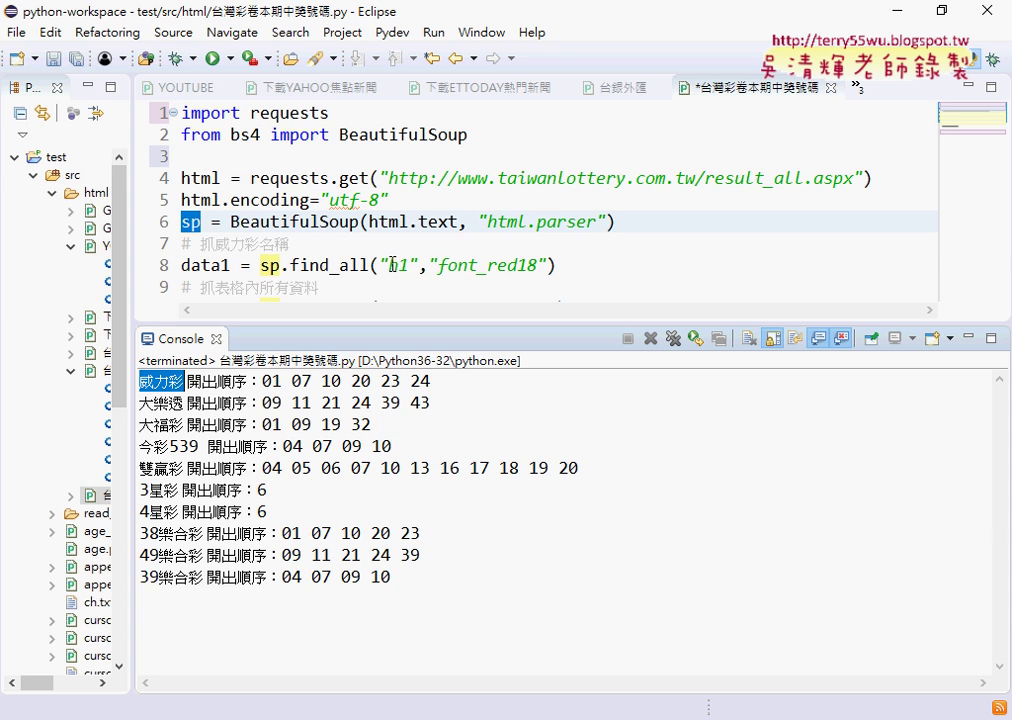
key(alt+Tab)
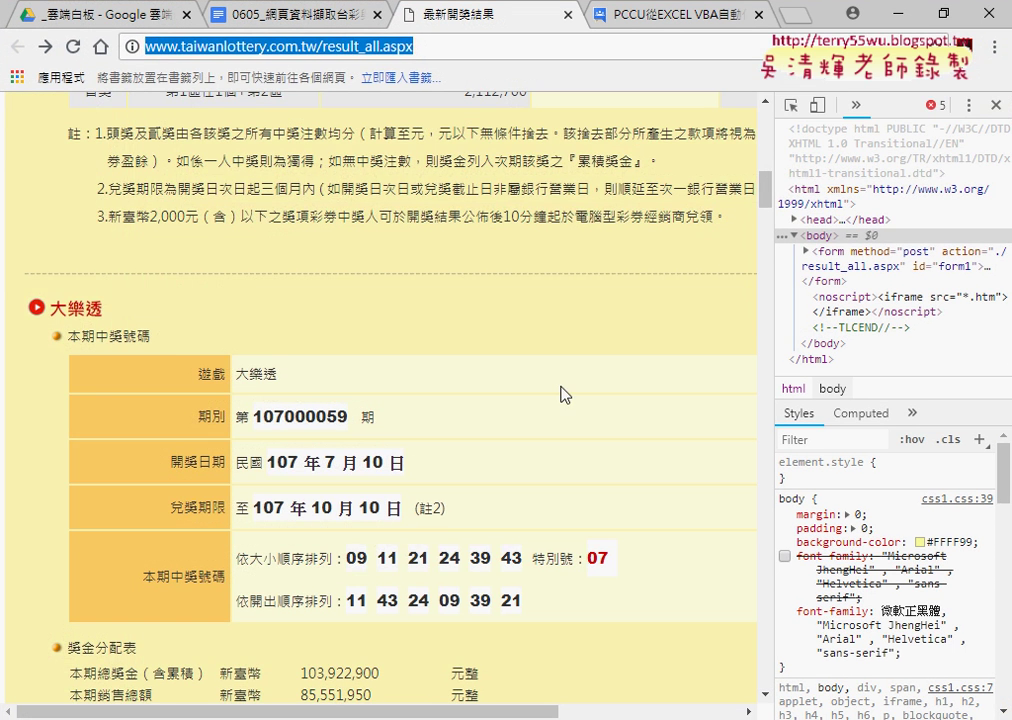
Scroll to the top of the results page and inspect the header markup with Inspect element
scroll(606, 155, up, 10)
scroll(770, 146, up, 1)
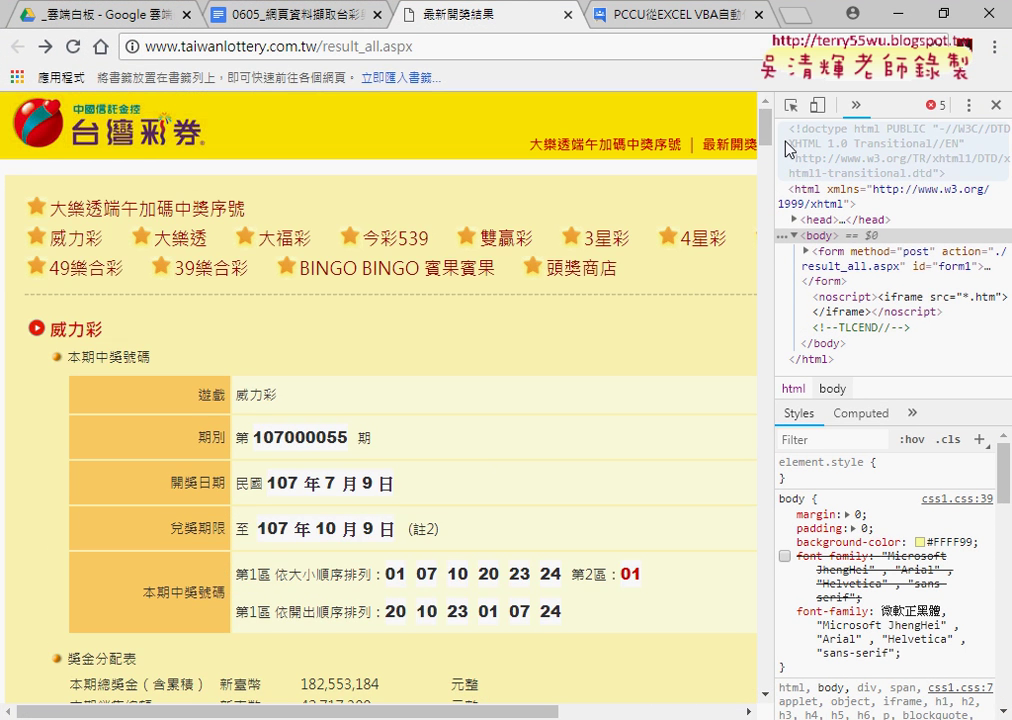
click(790, 104)
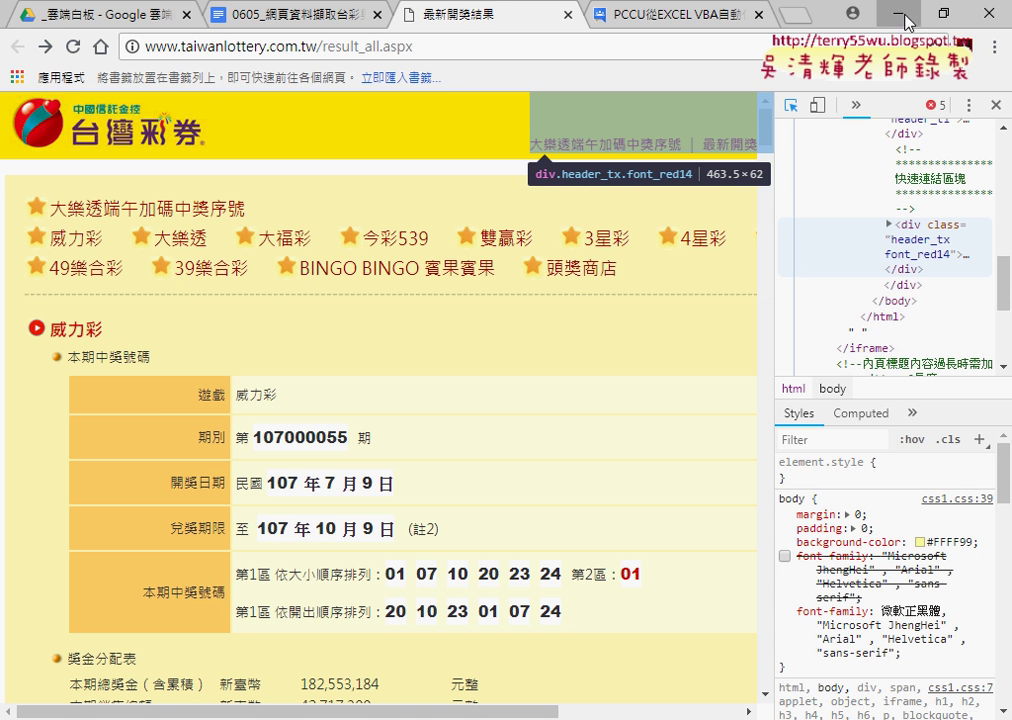
key(alt+Tab)
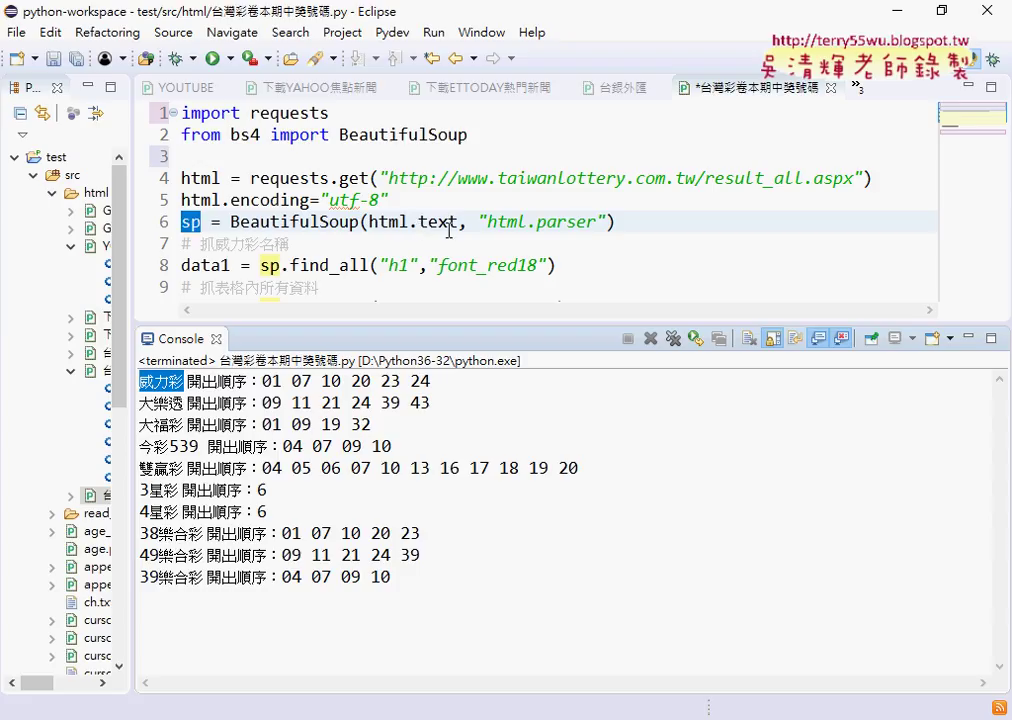
click(413, 265)
double_click(410, 265)
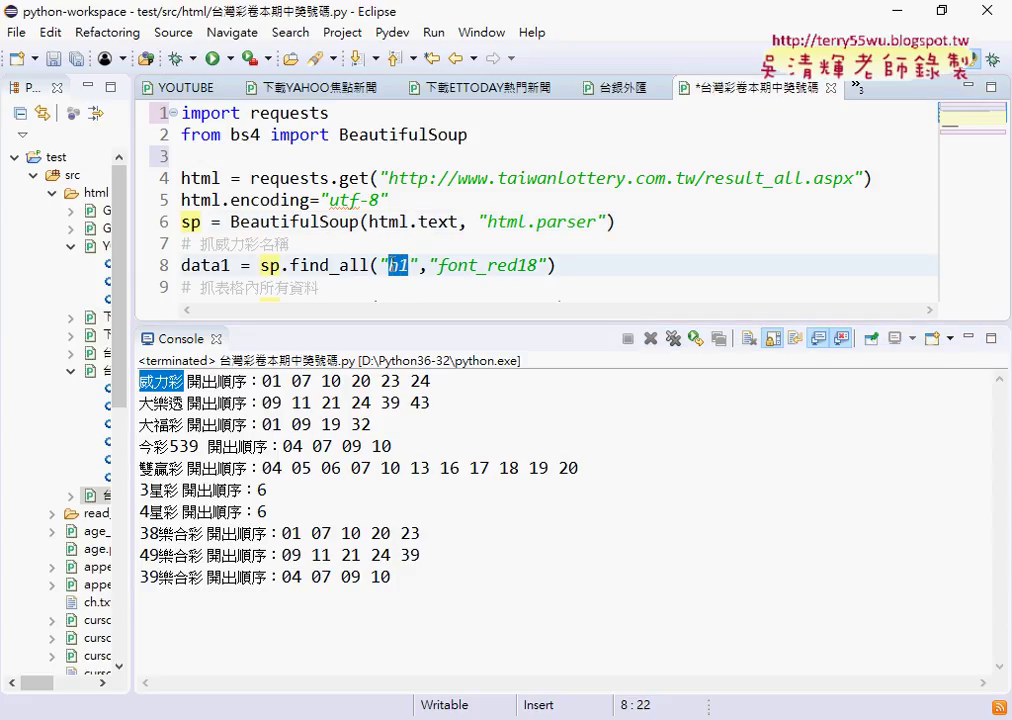
text(,)
click(438, 266)
drag(438, 266, 539, 266)
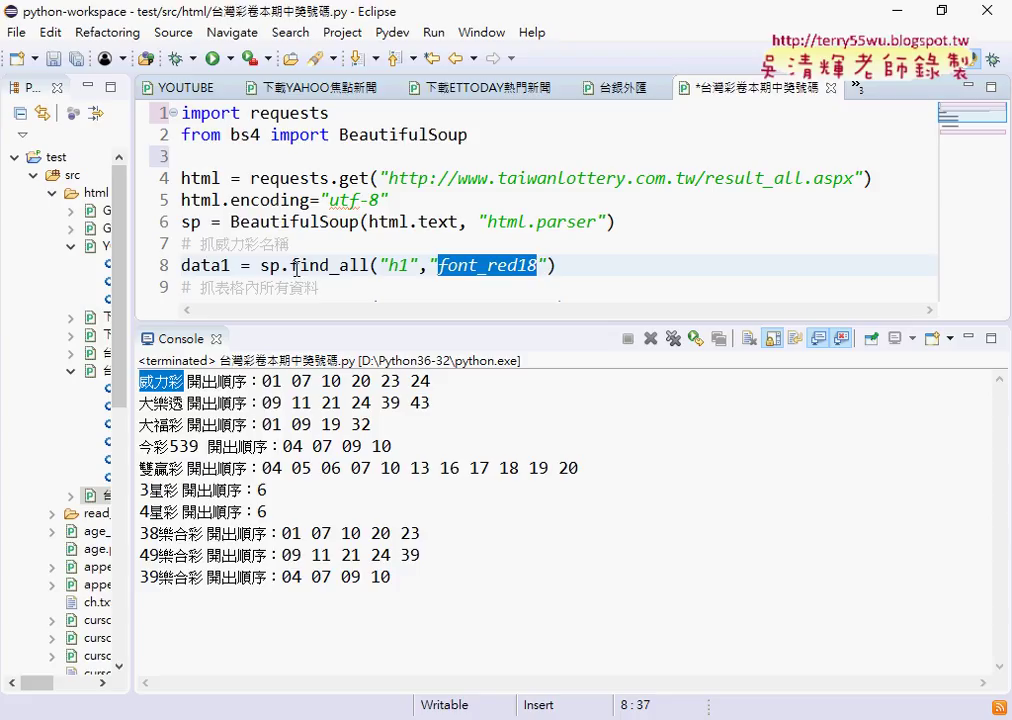
click(565, 266)
drag(565, 266, 181, 266)
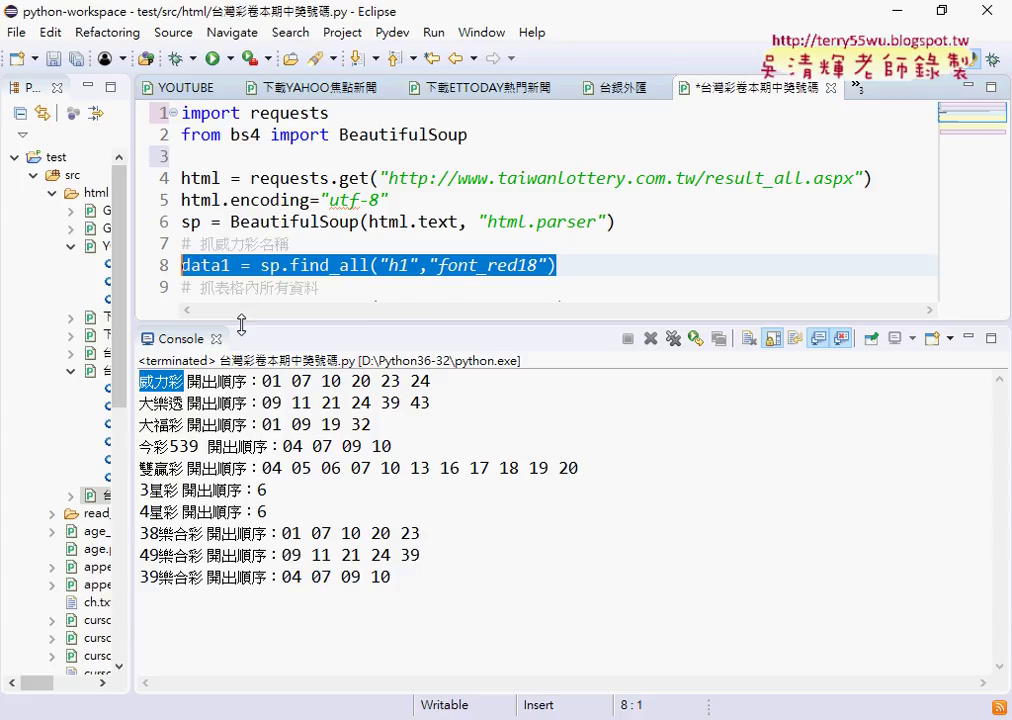
drag(188, 381, 453, 385)
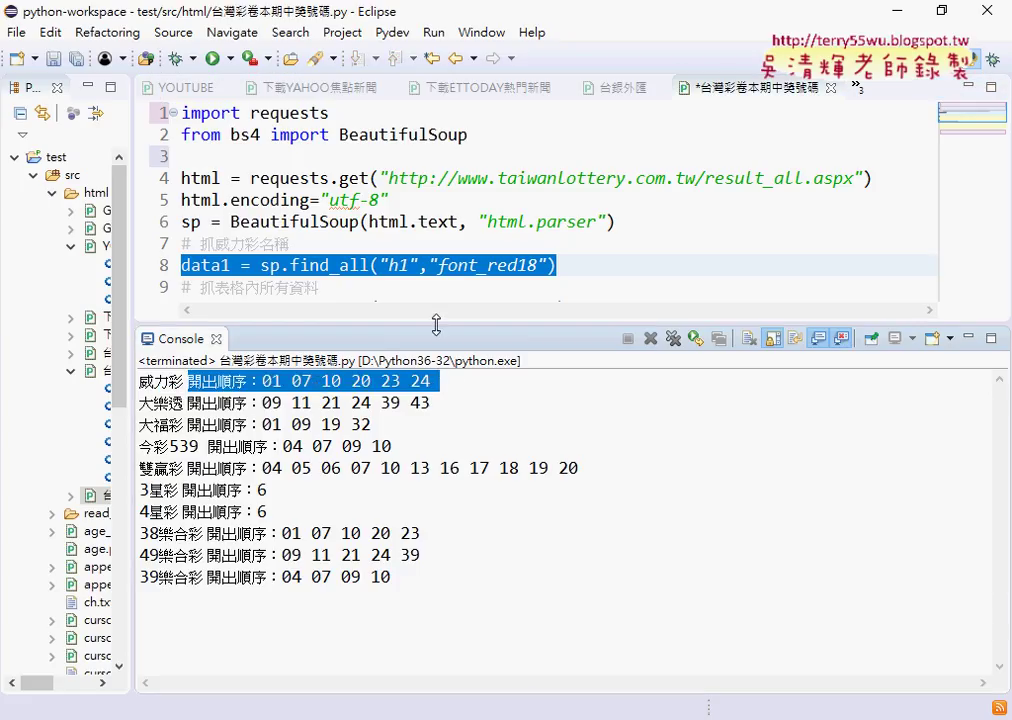
drag(436, 323, 437, 344)
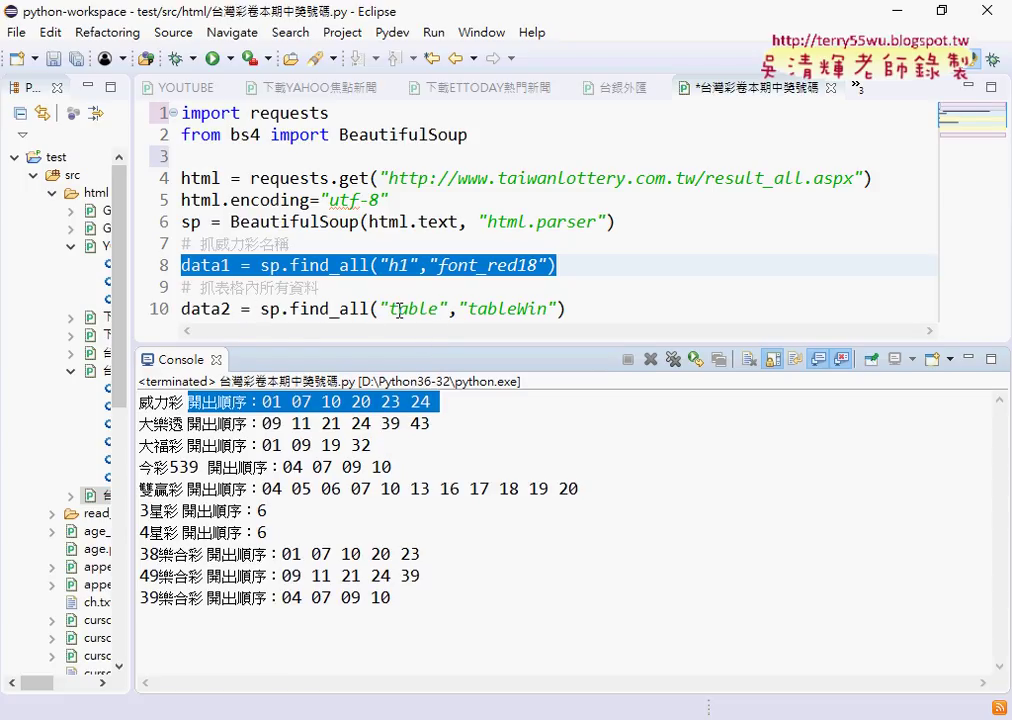
drag(547, 310, 470, 313)
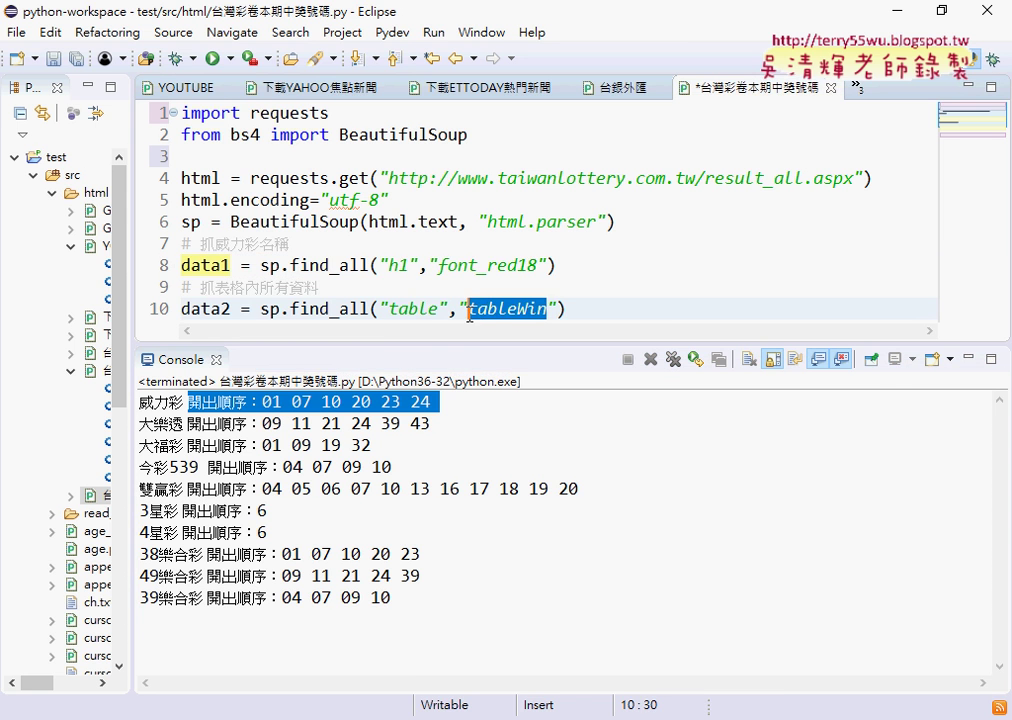
click(420, 310)
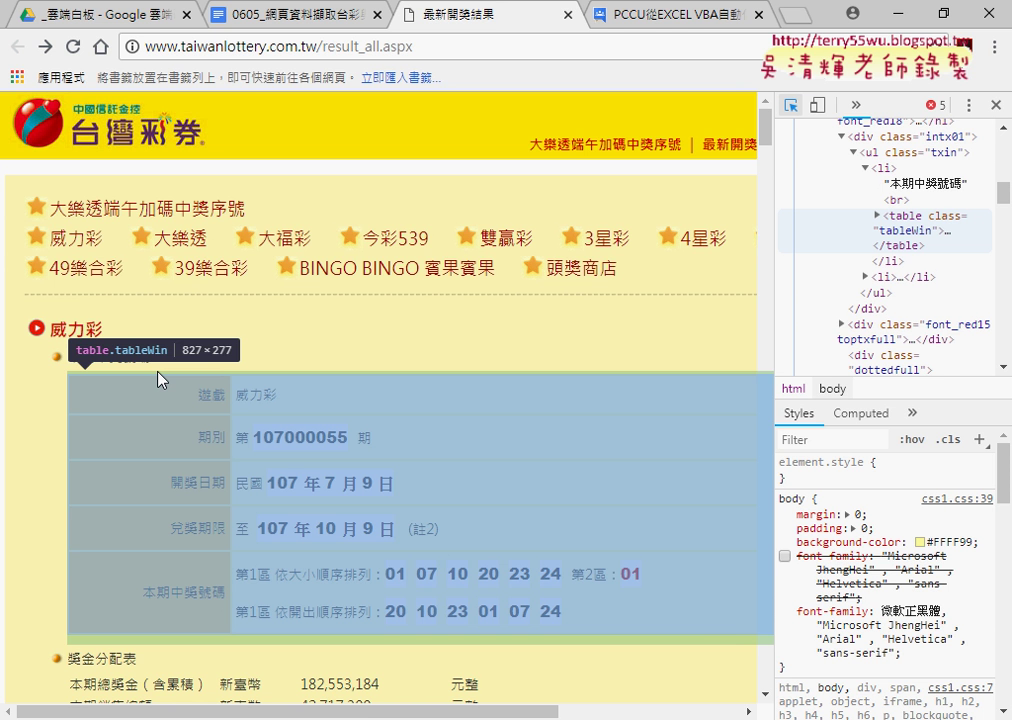
key(alt+Tab)
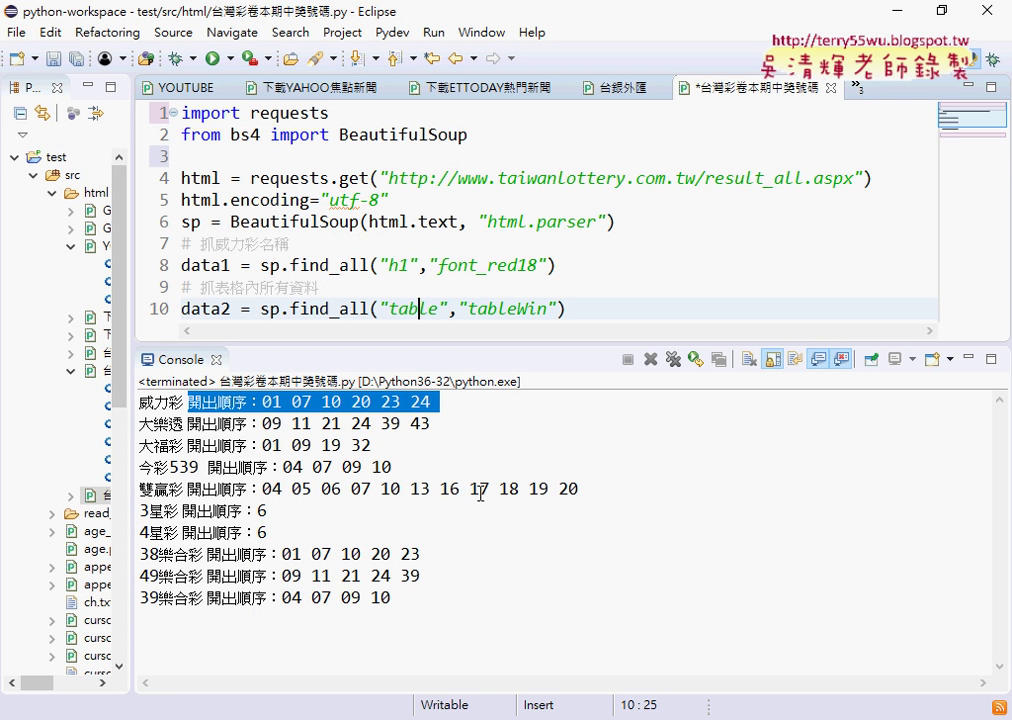
click(497, 308)
double_click(212, 310)
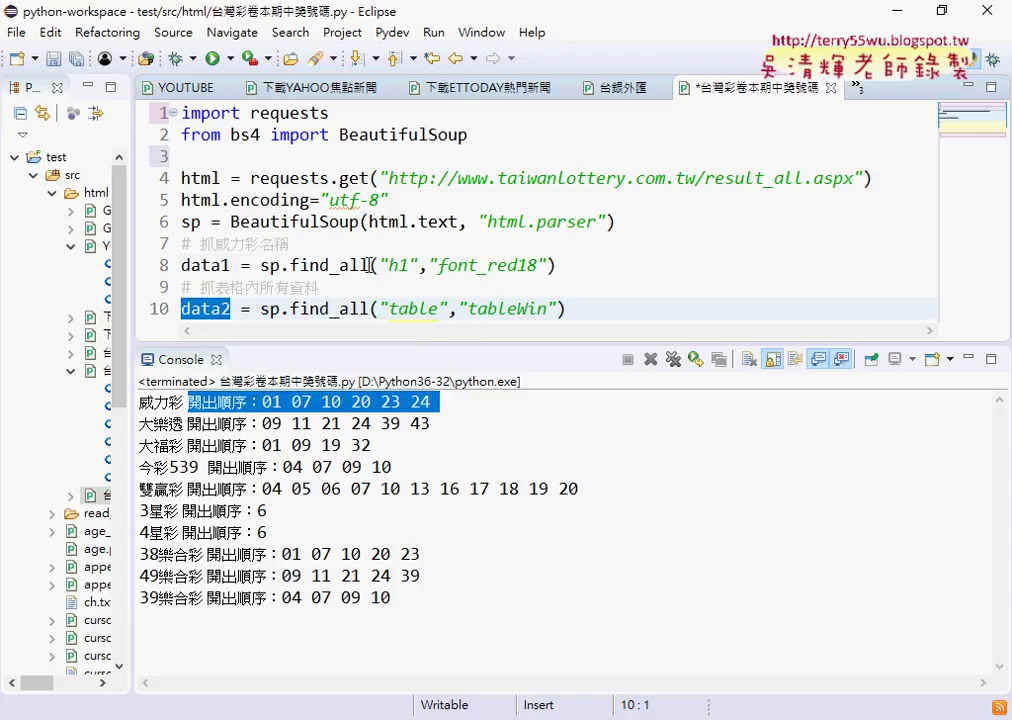
drag(368, 265, 330, 265)
drag(368, 309, 330, 309)
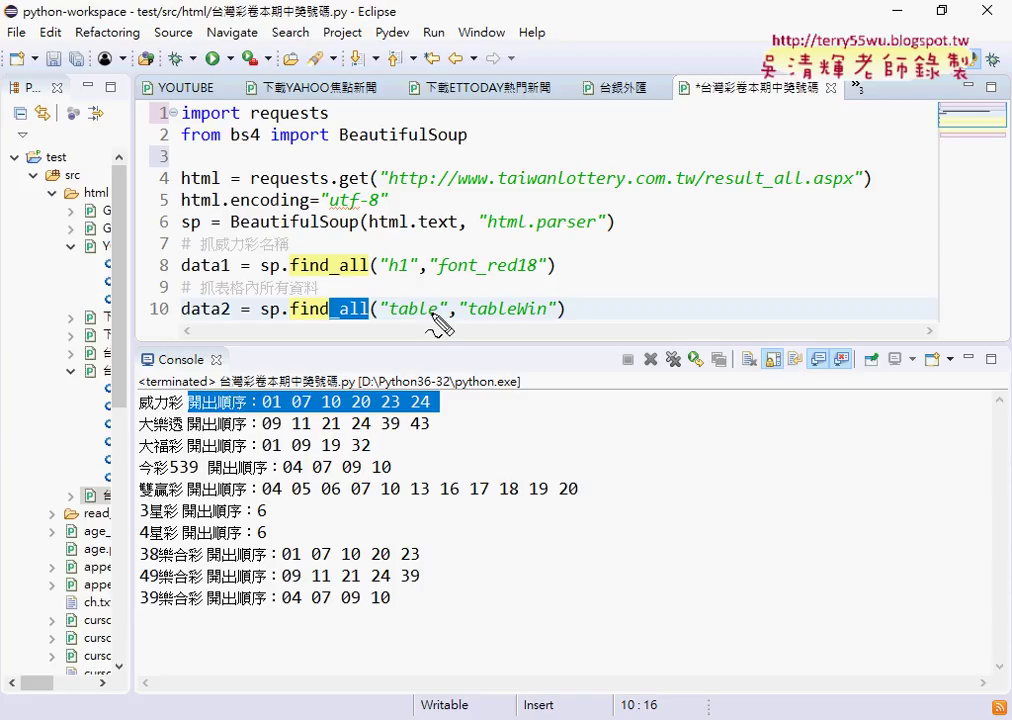
mouse_move(325, 285)
mouse_down()
mouse_move(340, 282)
mouse_move(360, 250)
mouse_move(218, 236)
mouse_move(199, 253)
mouse_up()
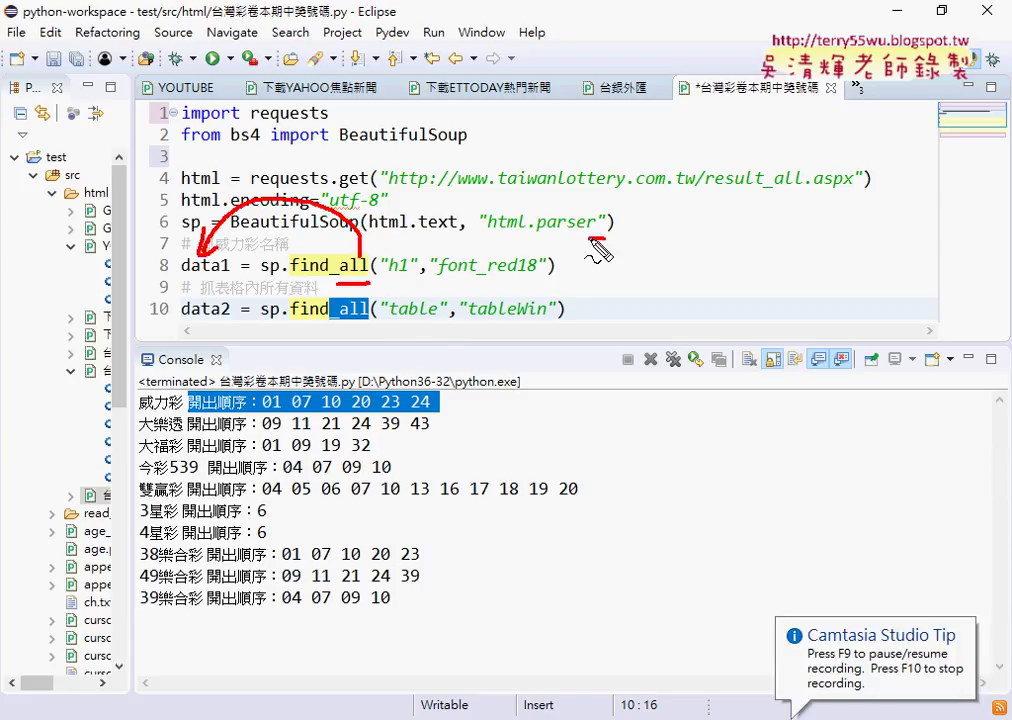
drag(604, 238, 600, 261)
drag(182, 277, 230, 277)
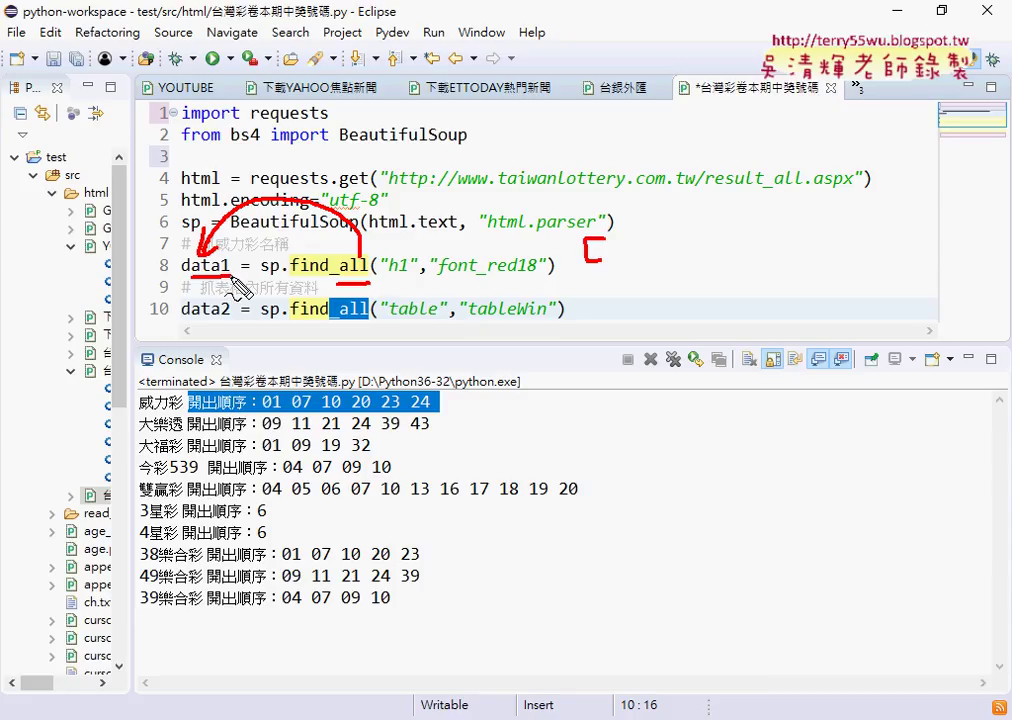
mouse_move(615, 261)
mouse_down()
mouse_move(668, 271)
mouse_move(724, 261)
mouse_move(737, 272)
mouse_move(787, 261)
mouse_move(822, 274)
mouse_up()
drag(897, 230, 897, 249)
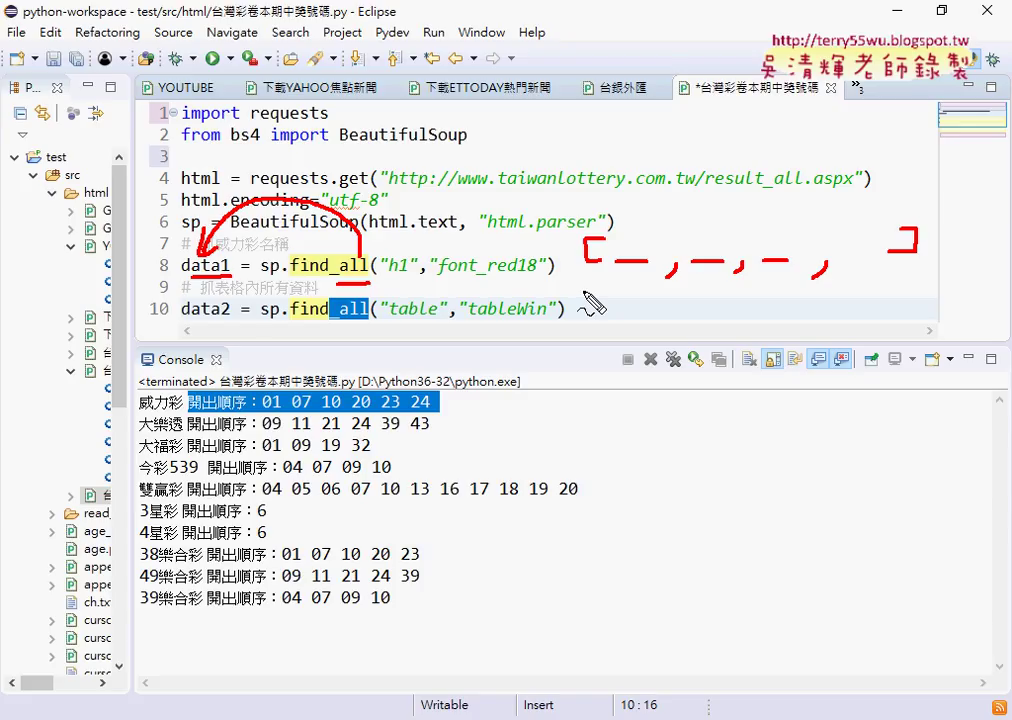
key(Escape)
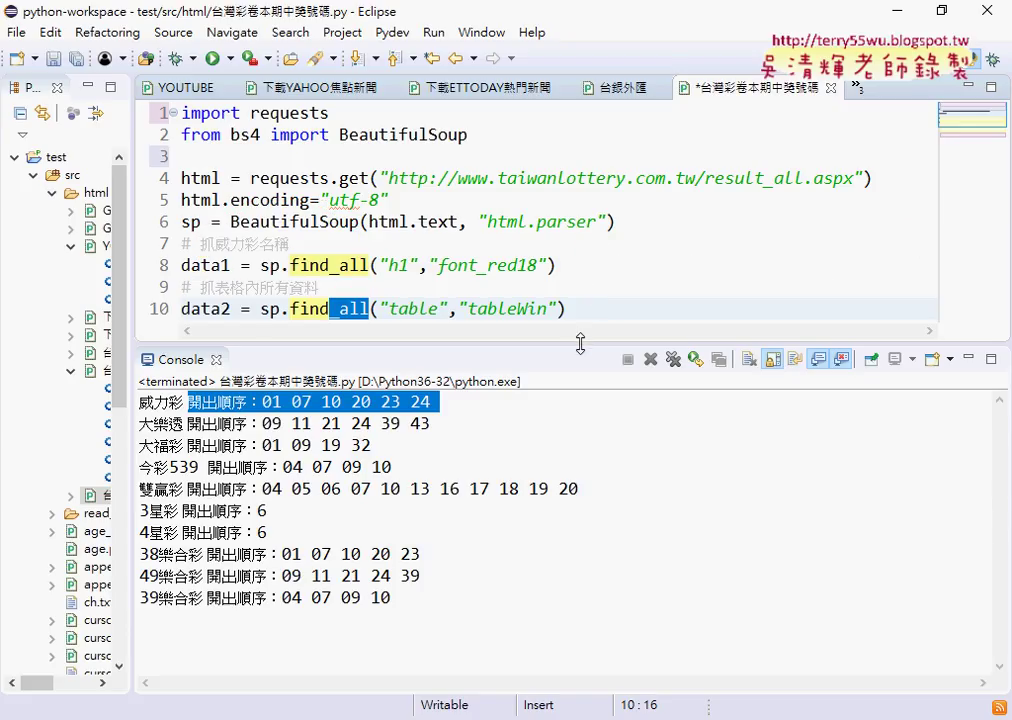
Comment out the old printing loop on lines 11 to 17 with Ctrl+/
drag(580, 343, 583, 530)
drag(182, 483, 157, 343)
key(ctrl+slash)
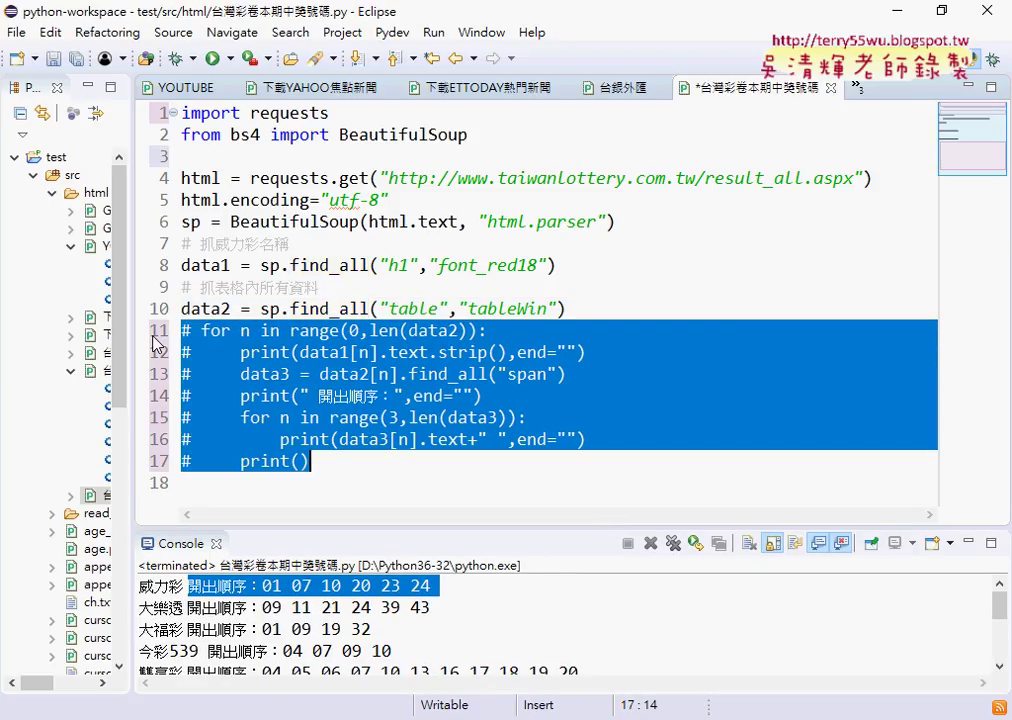
Add print(data1) on a new line after line 10, then save and run the script
click(610, 316)
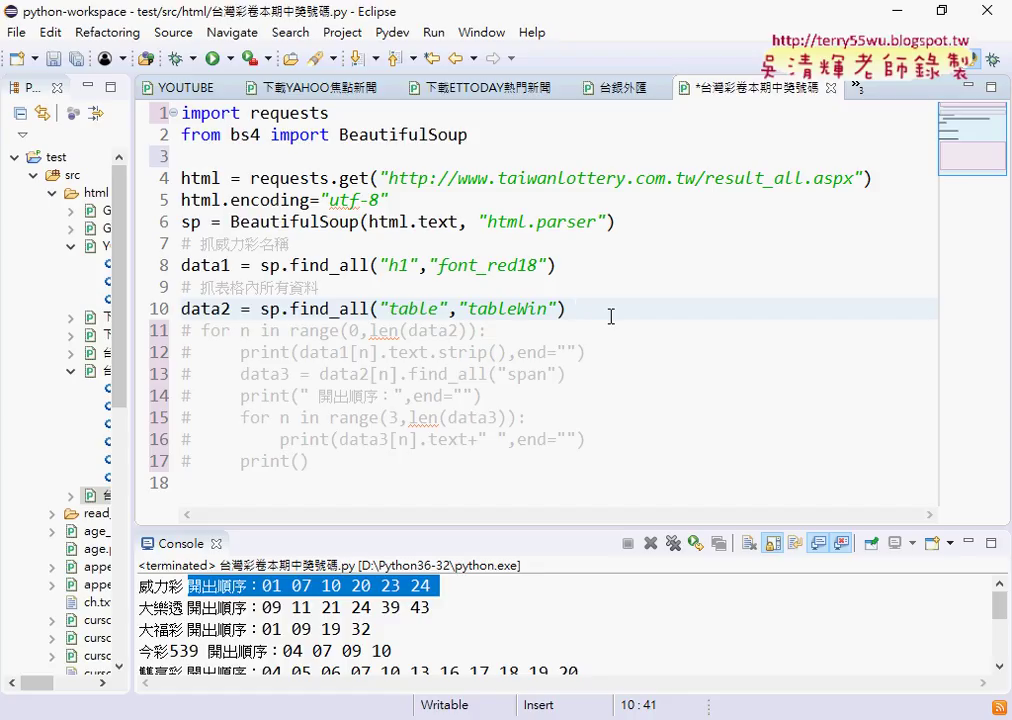
key(Return)
key(Return)
key(Up)
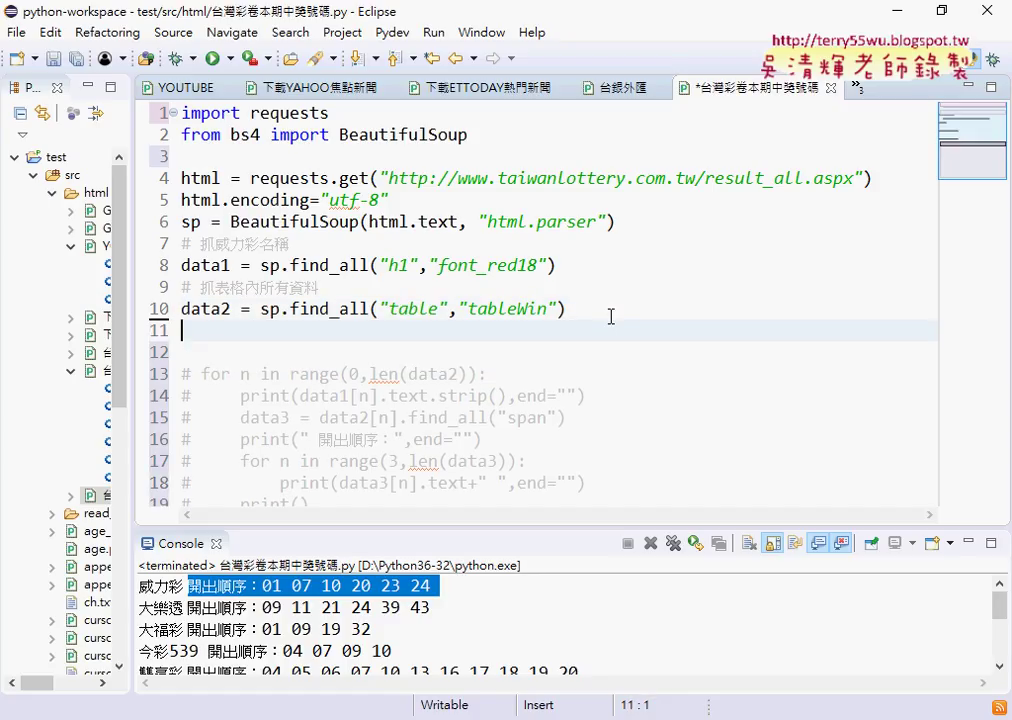
text(pr)
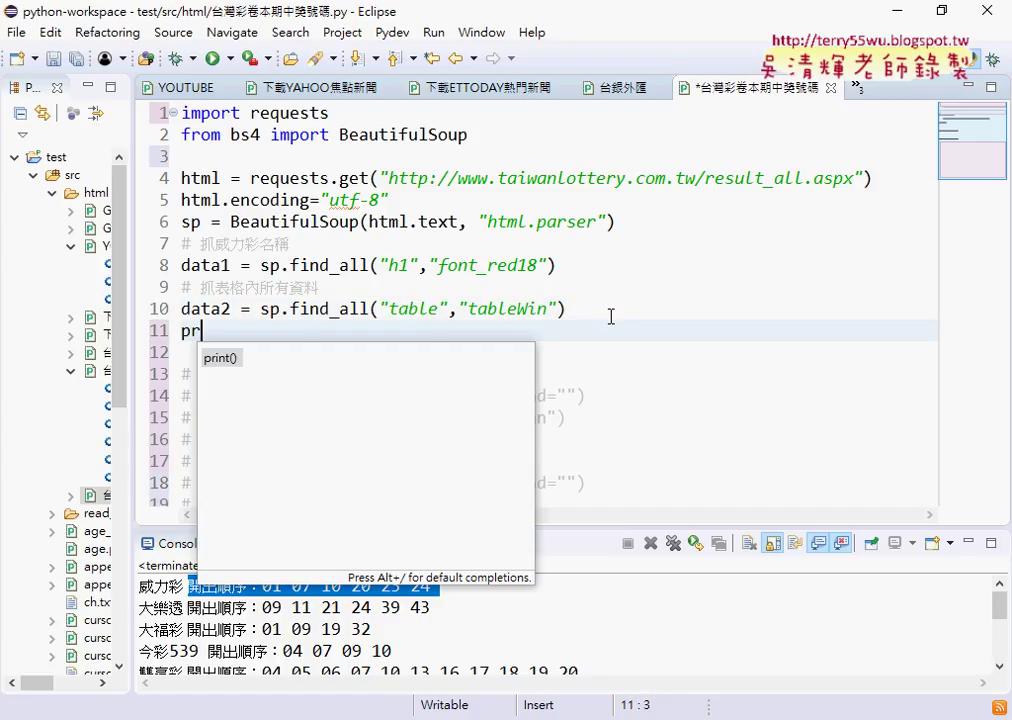
key(Return)
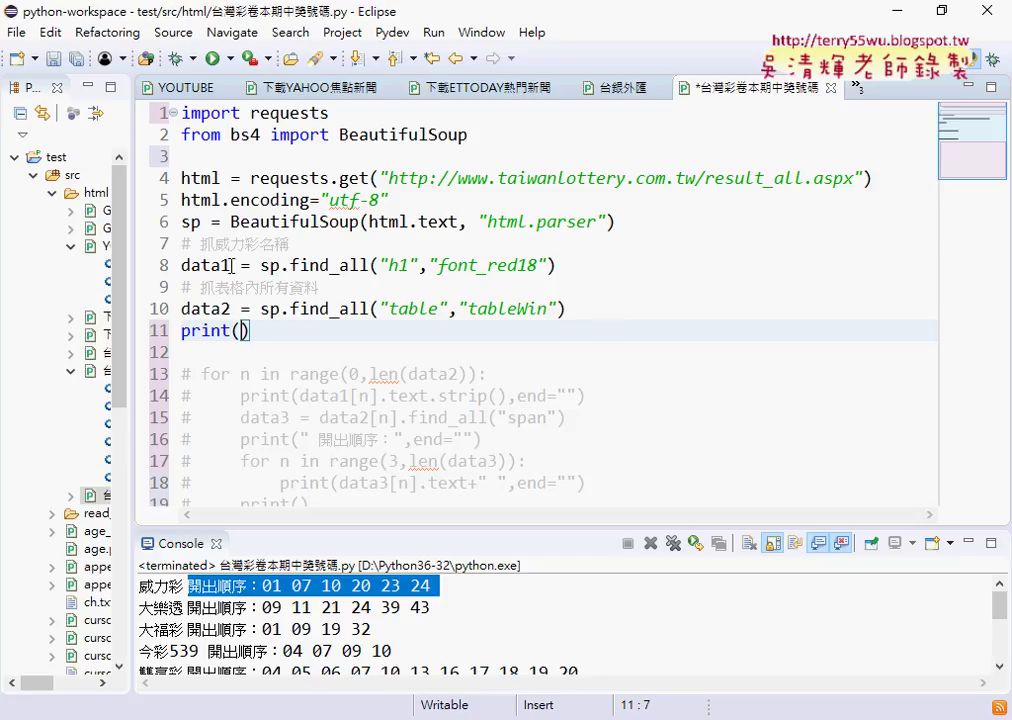
drag(230, 265, 175, 265)
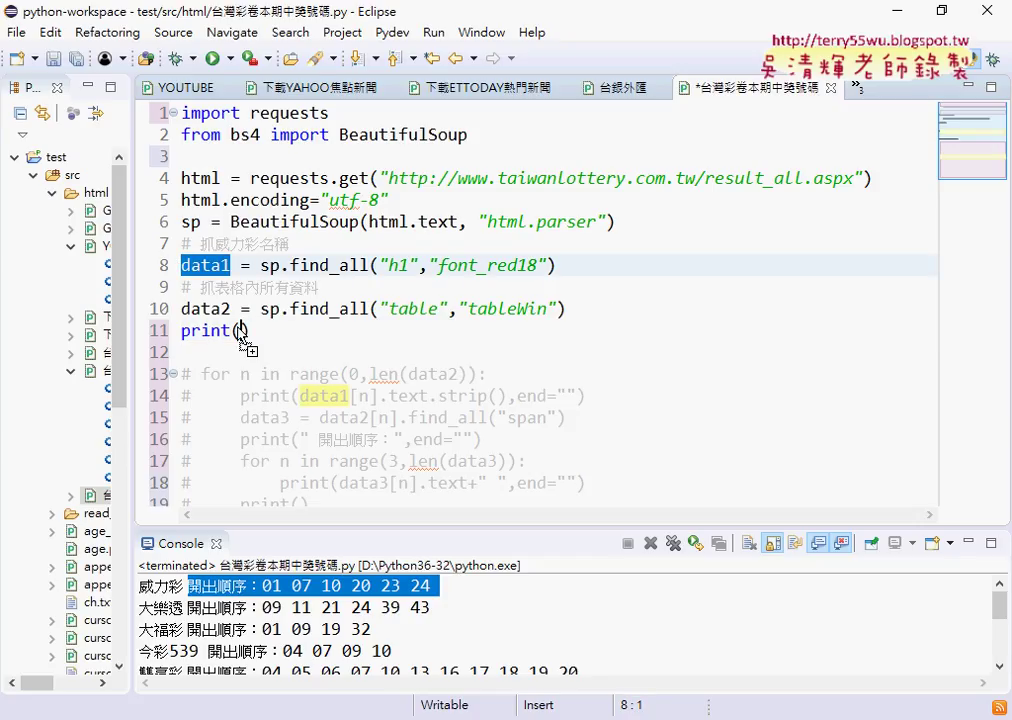
drag(237, 328, 237, 330)
click(325, 331)
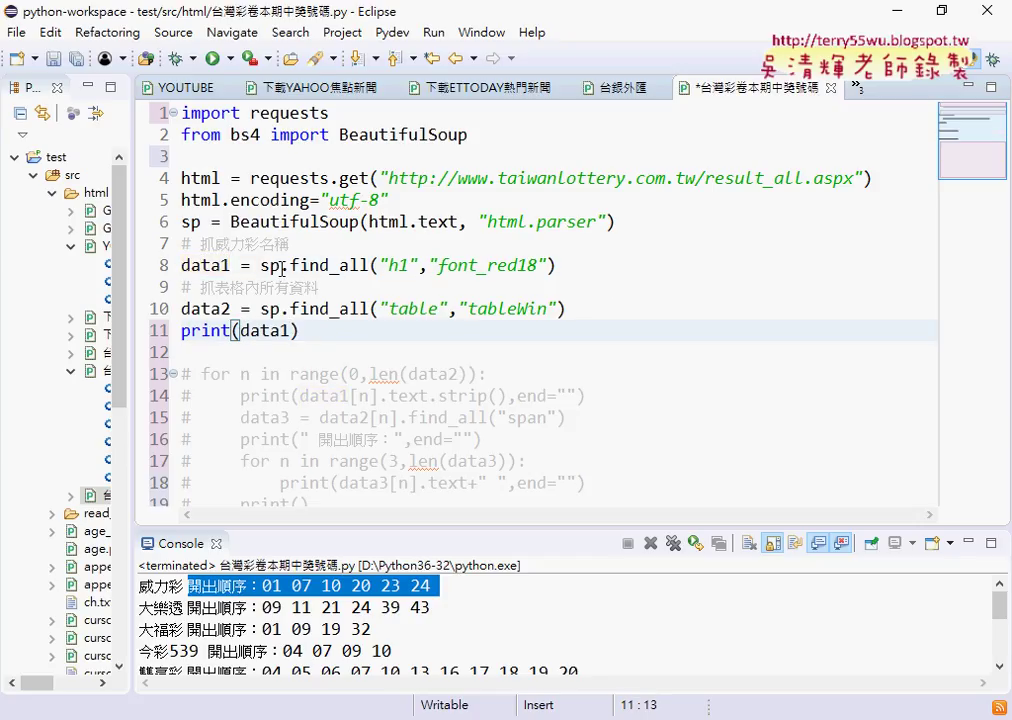
click(211, 60)
click(495, 447)
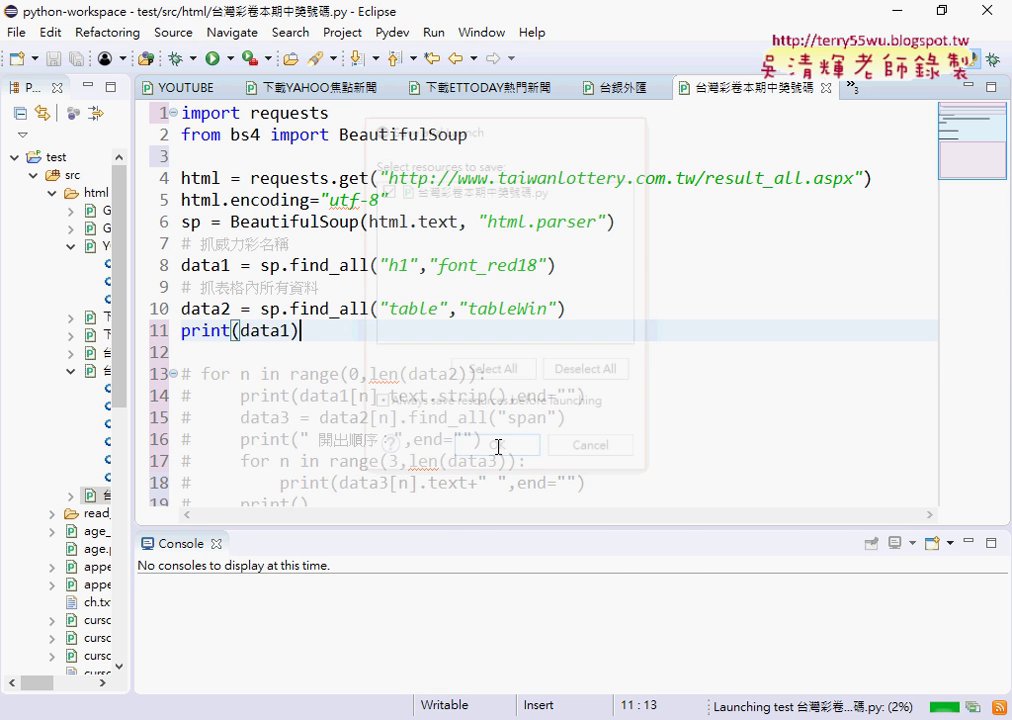
drag(492, 527, 478, 248)
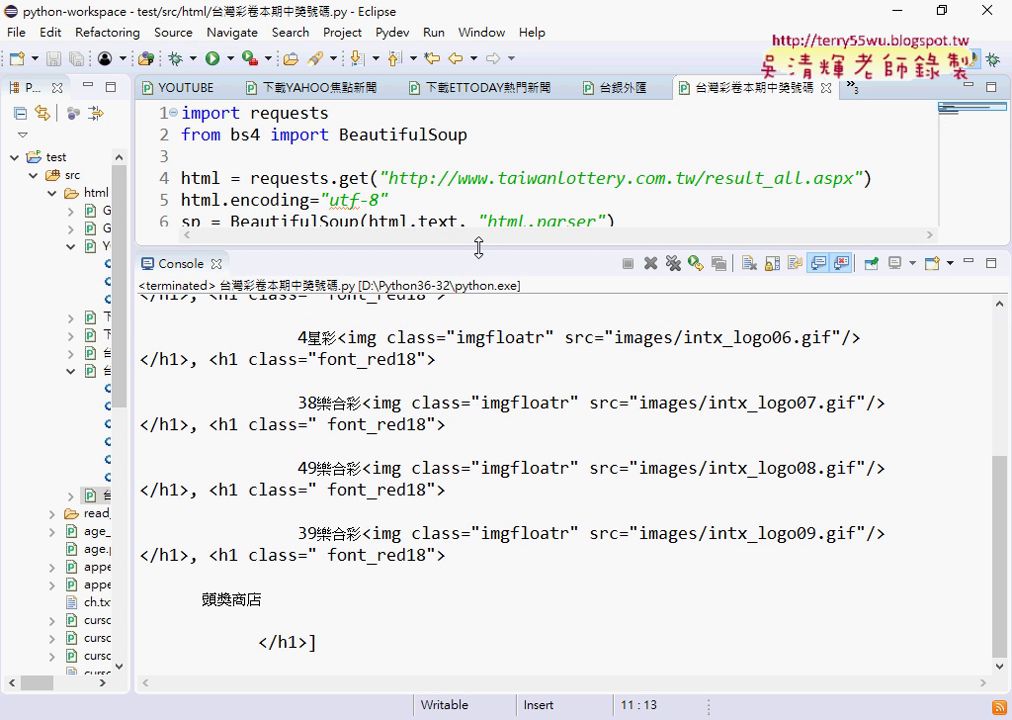
drag(998, 600, 992, 397)
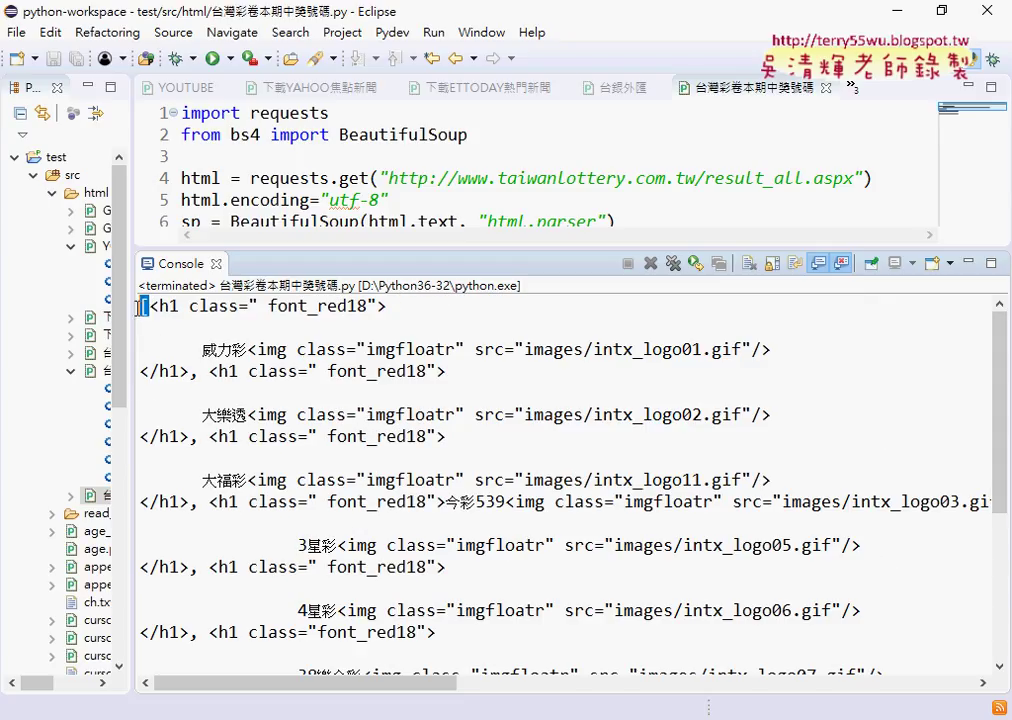
drag(142, 307, 386, 307)
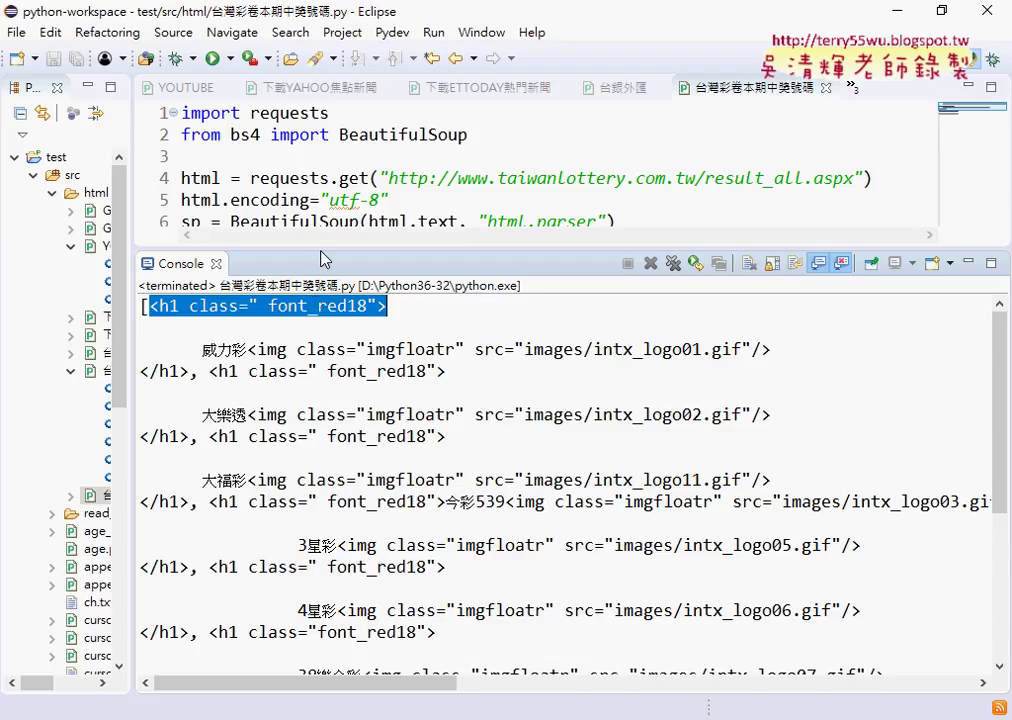
drag(319, 248, 319, 315)
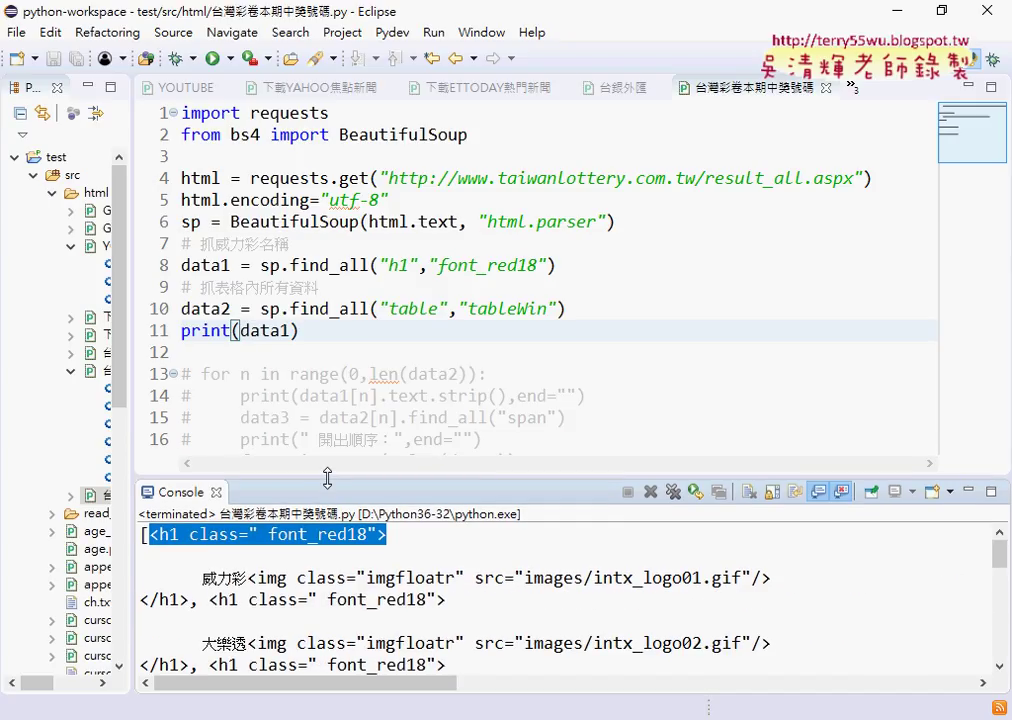
drag(327, 478, 327, 466)
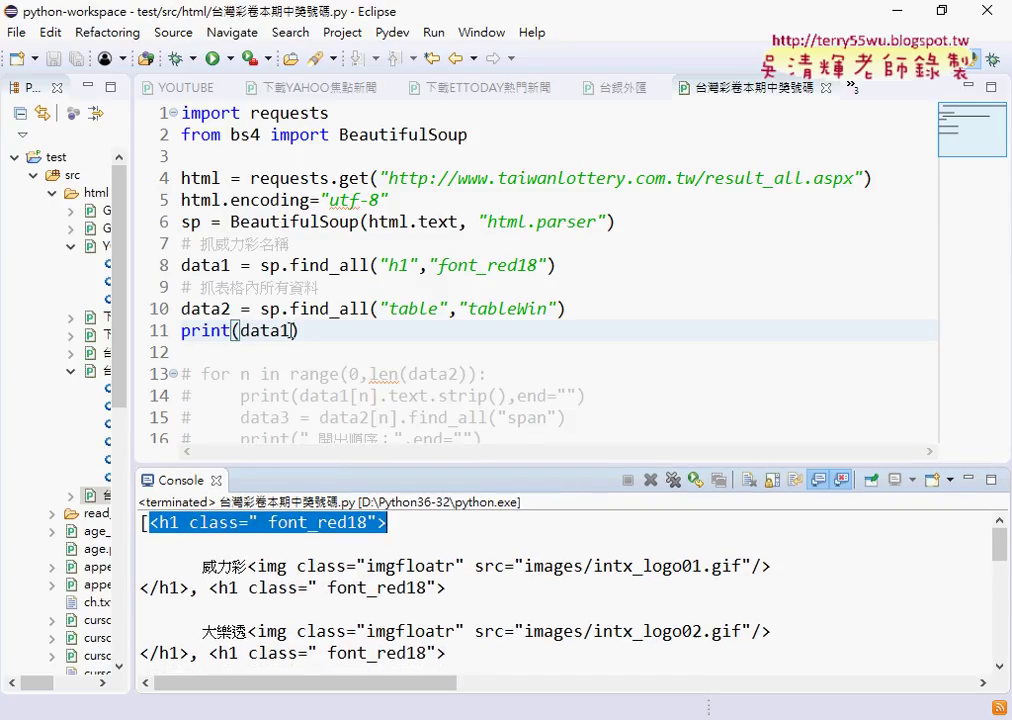
click(292, 331)
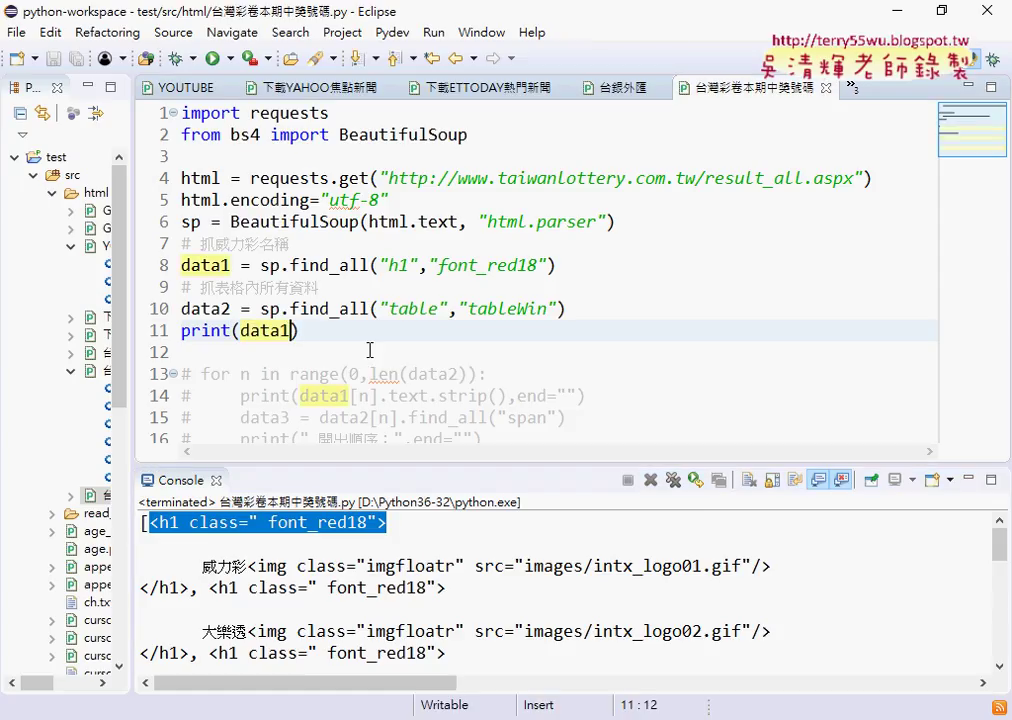
Change line 11 to print(data1[0].text), then save and run the script
text([)
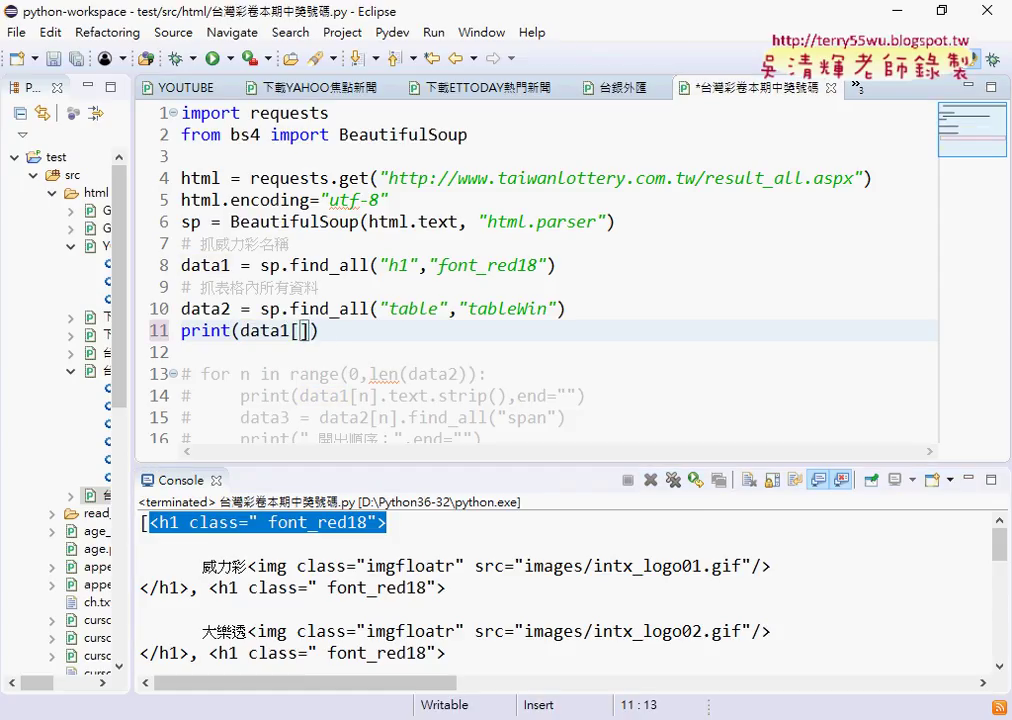
text(0].)
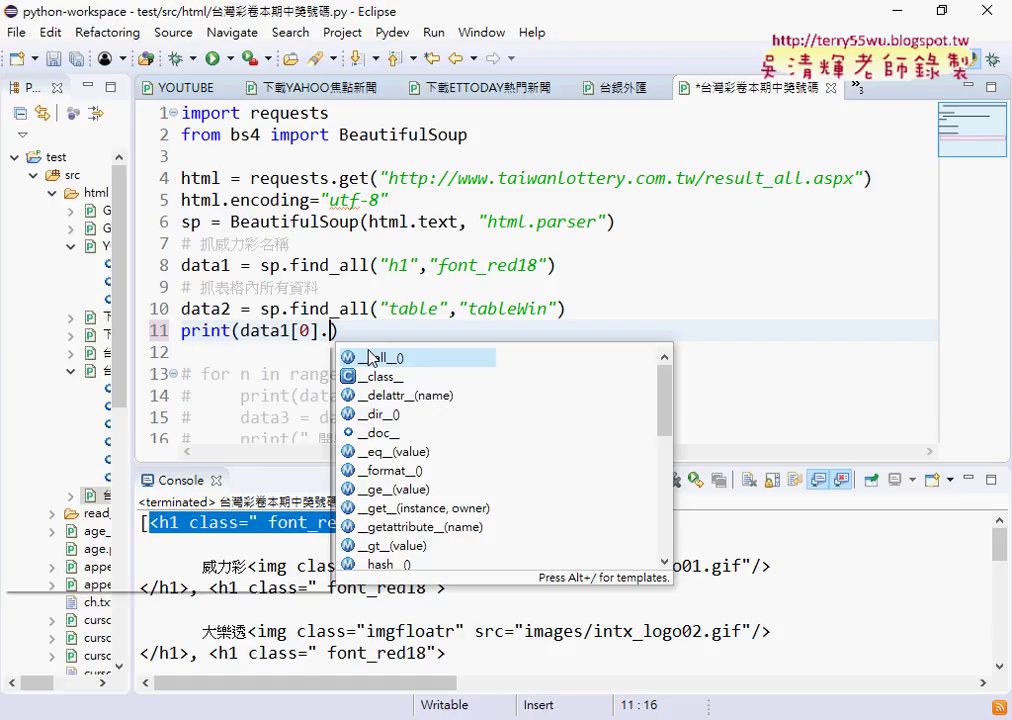
text(text)
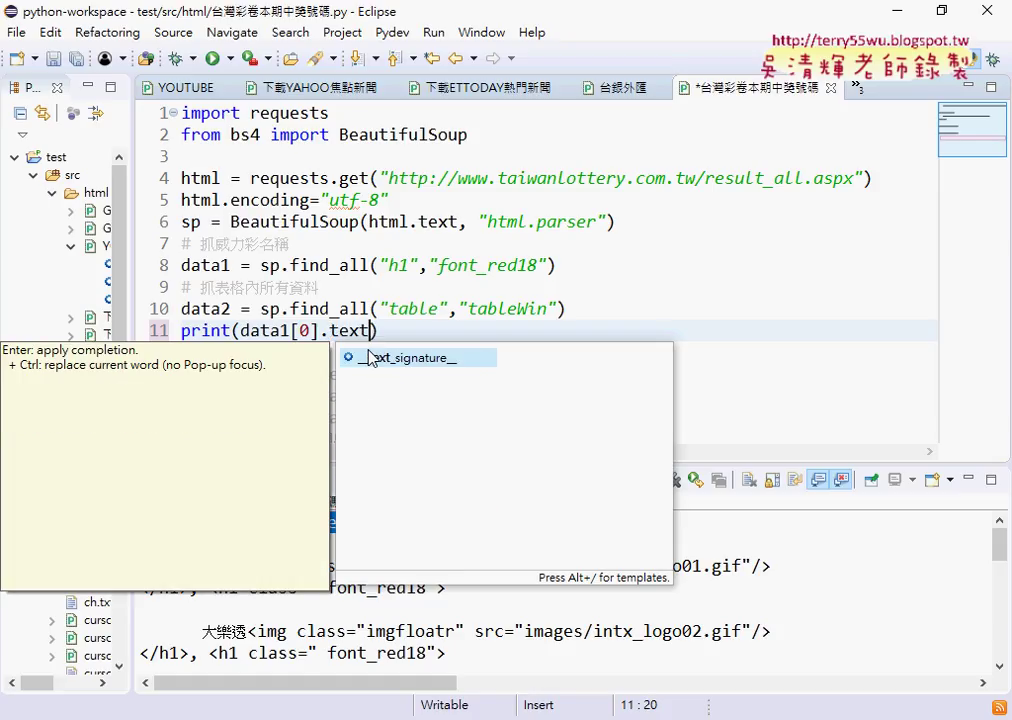
click(212, 58)
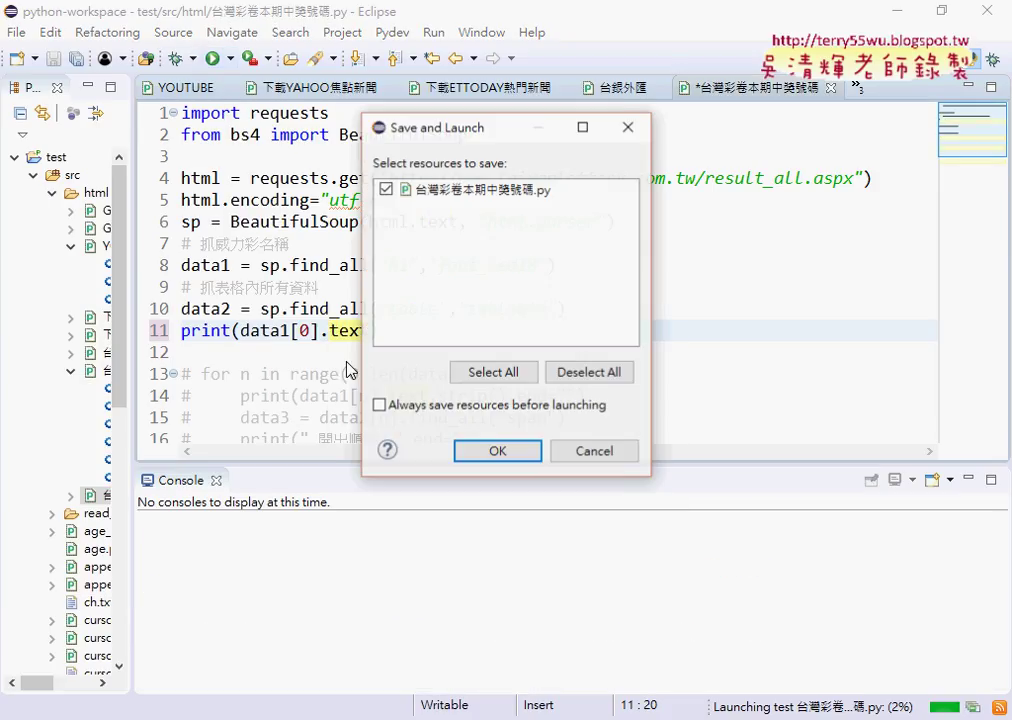
click(497, 452)
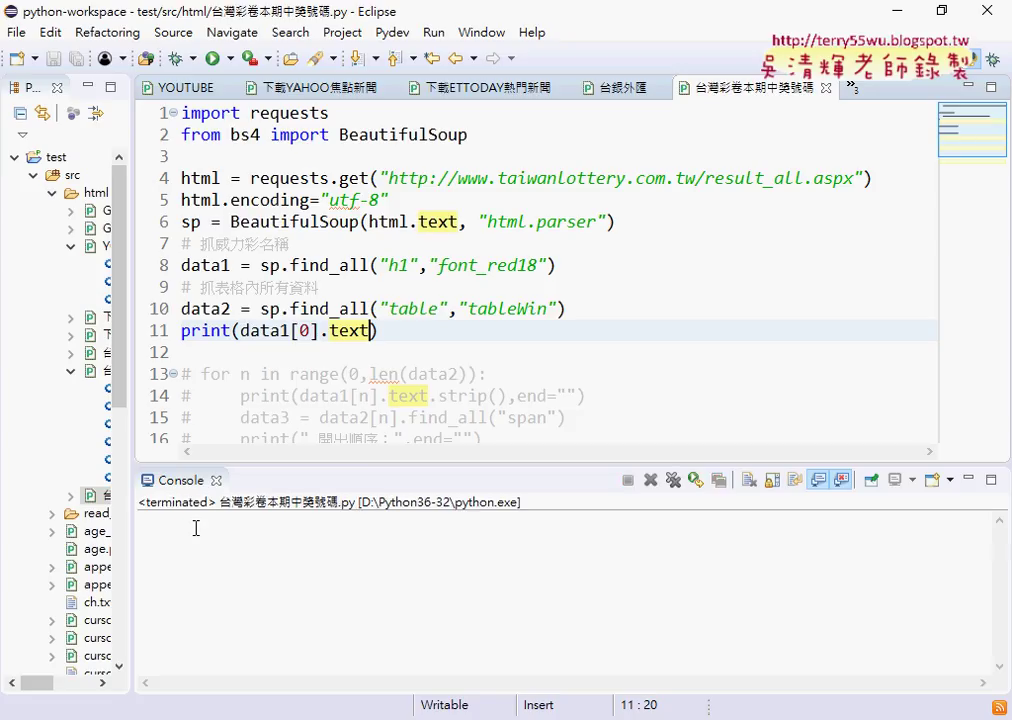
Select the printed 威力彩 in the console to check the whitespace around it
mouse_move(248, 567)
mouse_down()
mouse_move(203, 567)
mouse_move(302, 611)
mouse_up()
click(154, 525)
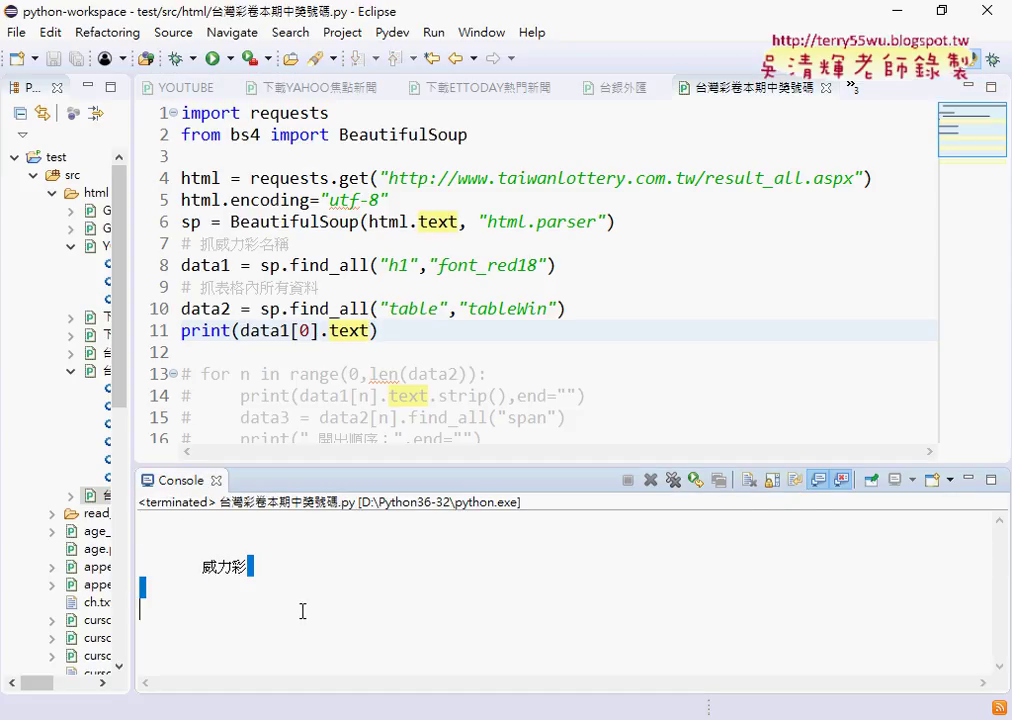
click(372, 331)
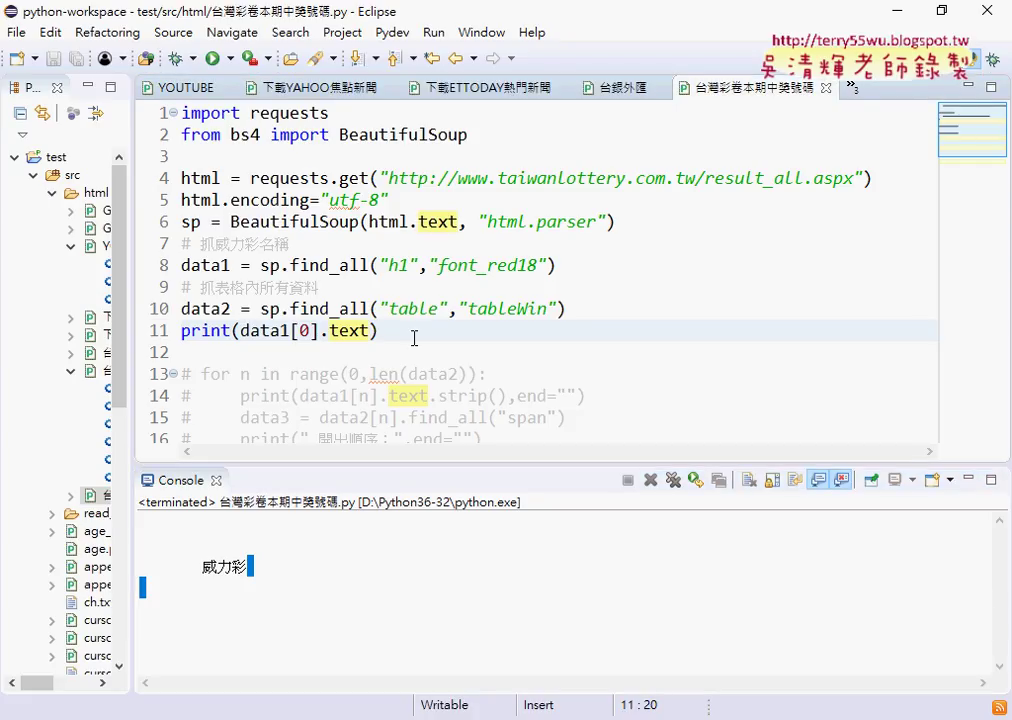
Append .strip() to data1[0].text, then save and rerun the script
text(.str)
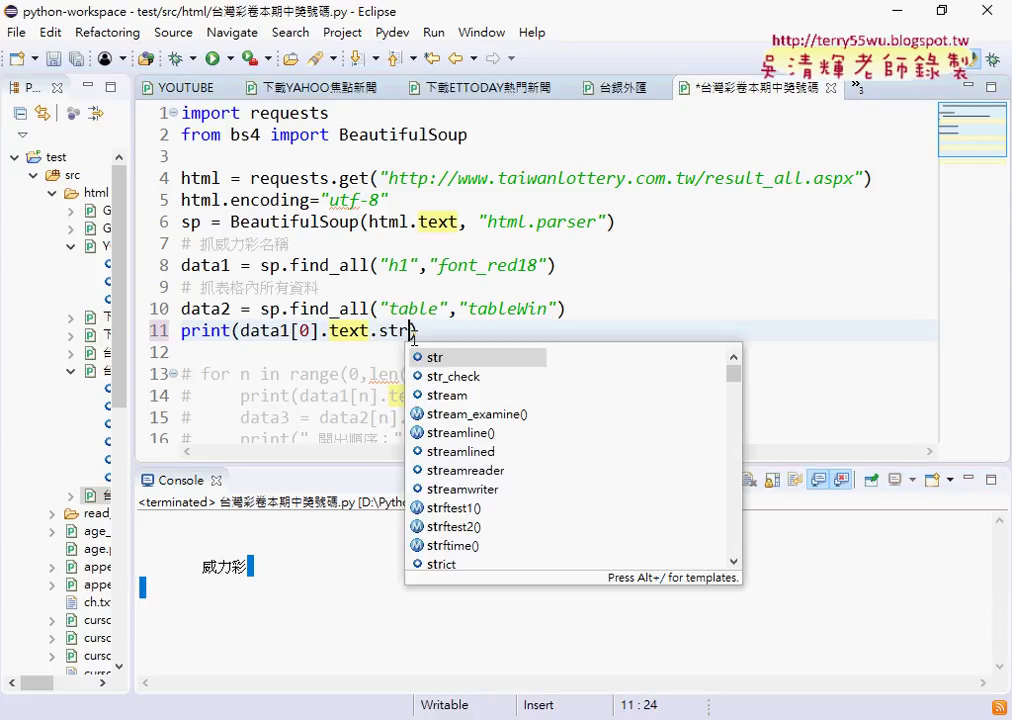
text(i)
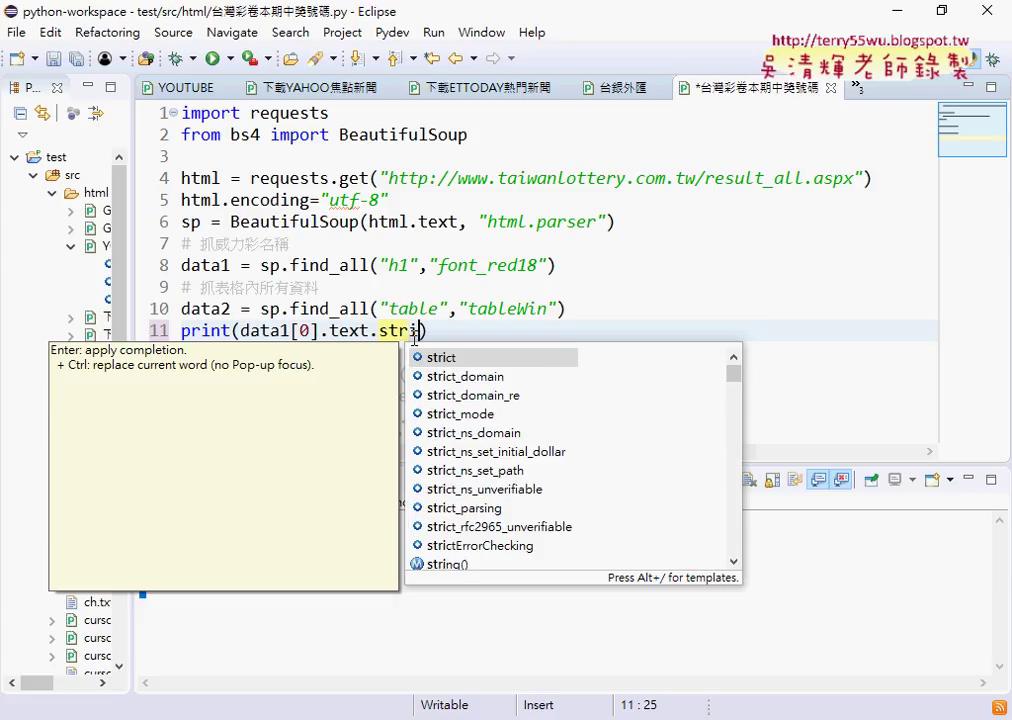
text(p)
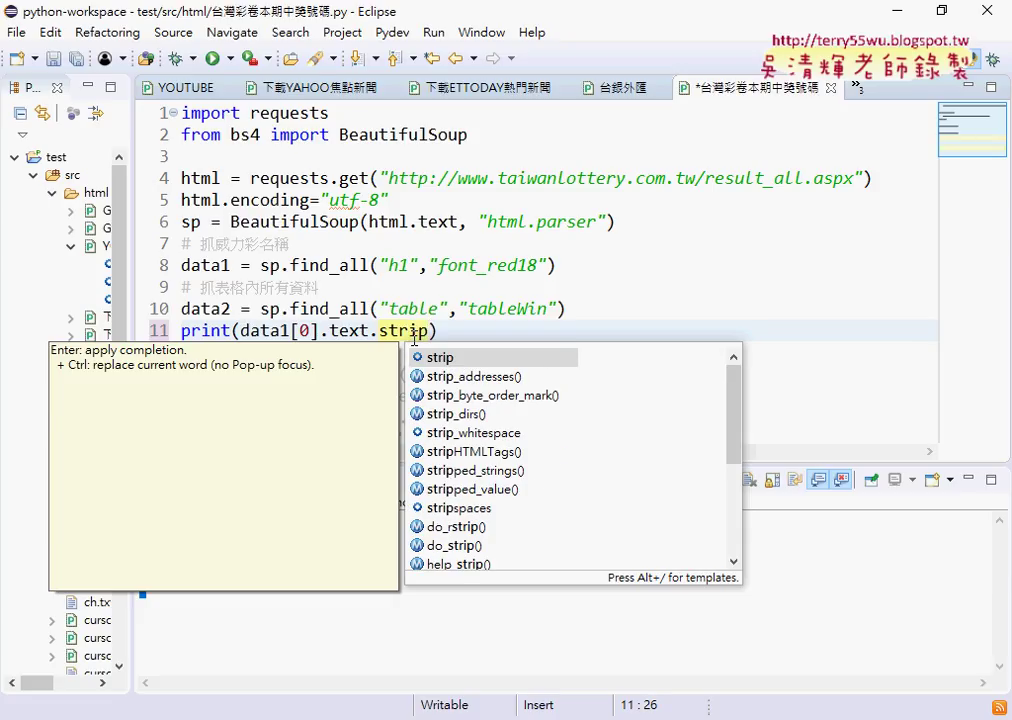
key(Return)
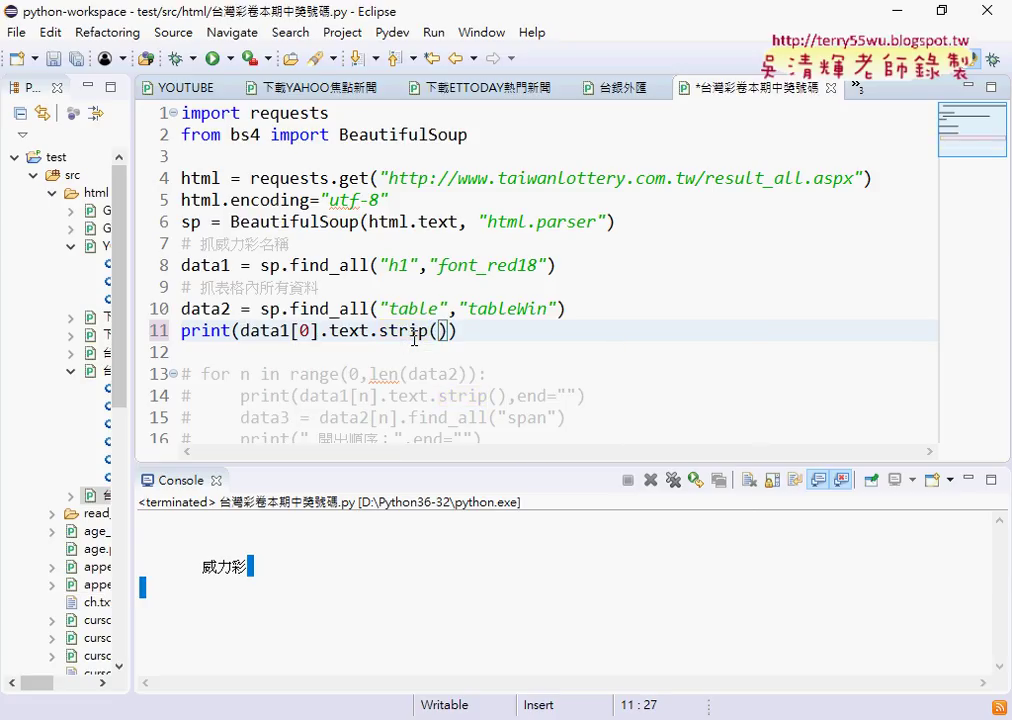
click(168, 50)
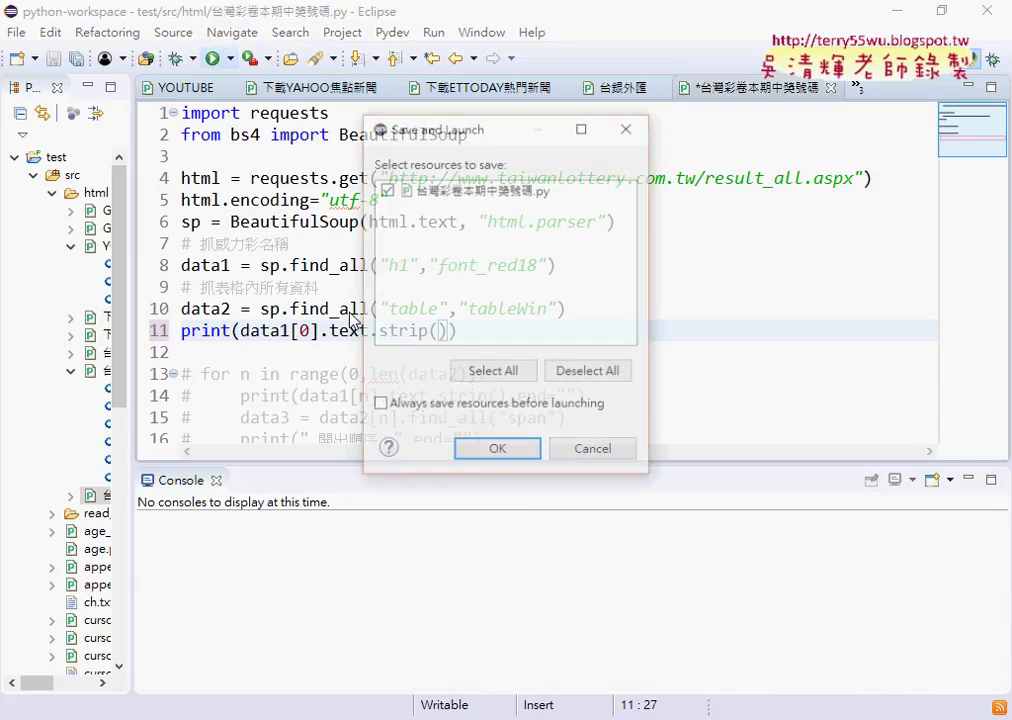
click(499, 461)
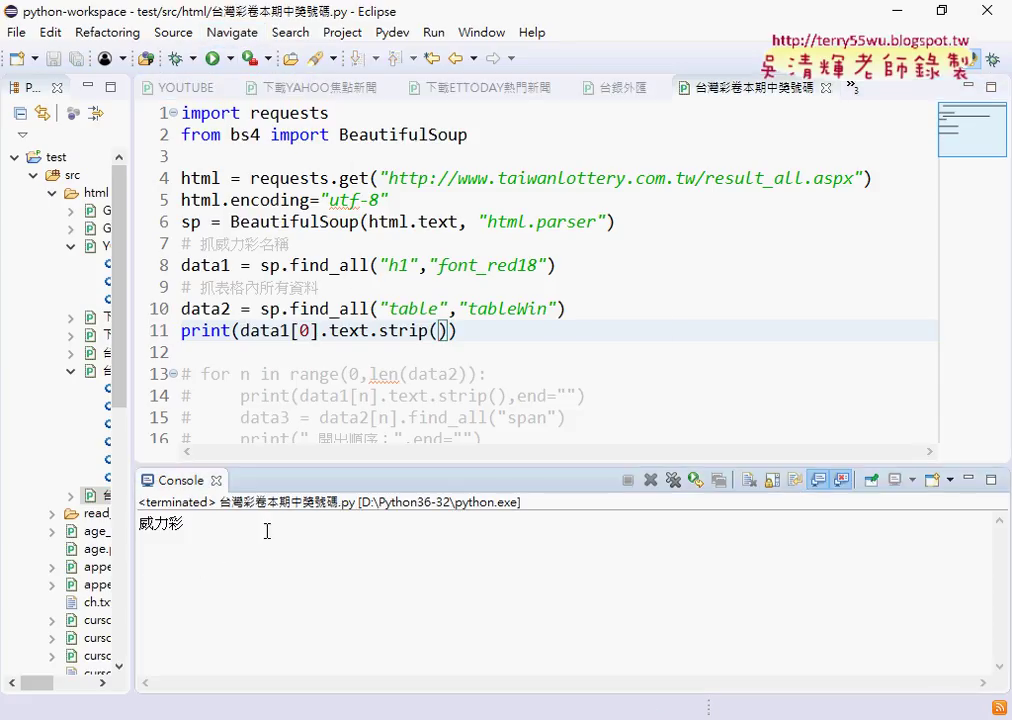
Insert a new line above the print statement and start typing 'for'
click(182, 331)
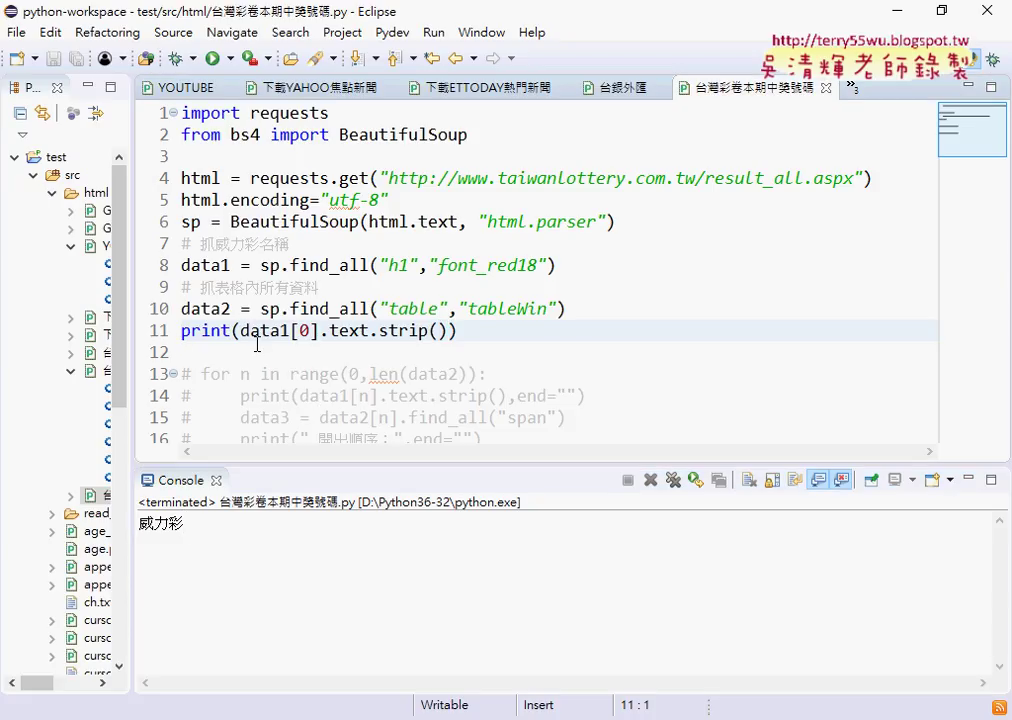
key(Return)
key(Up)
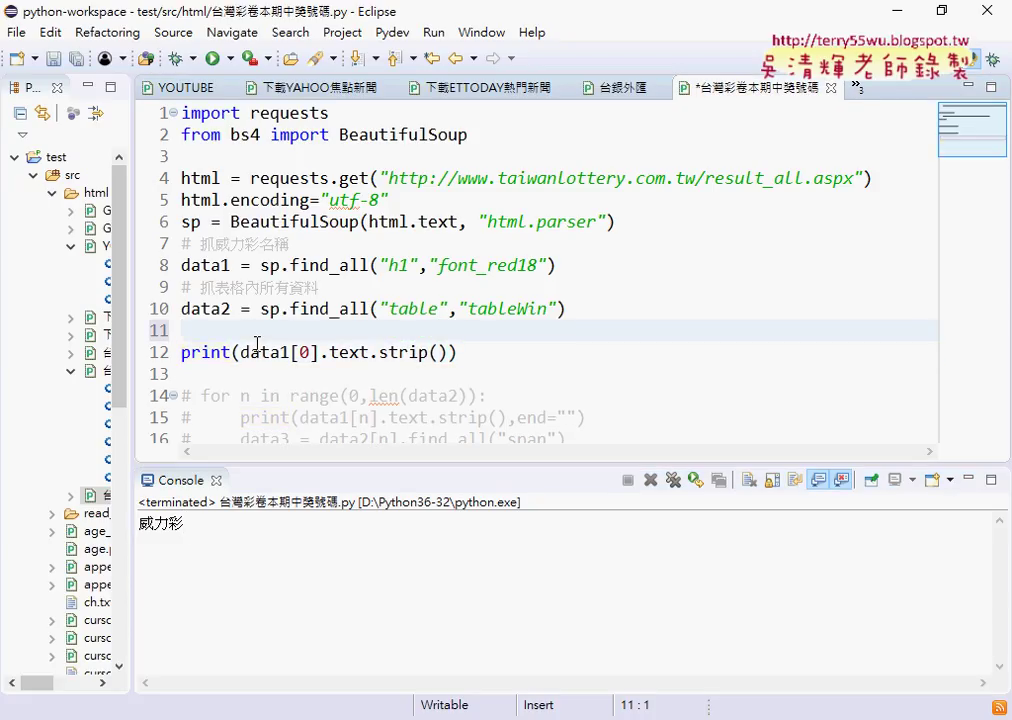
text(for)
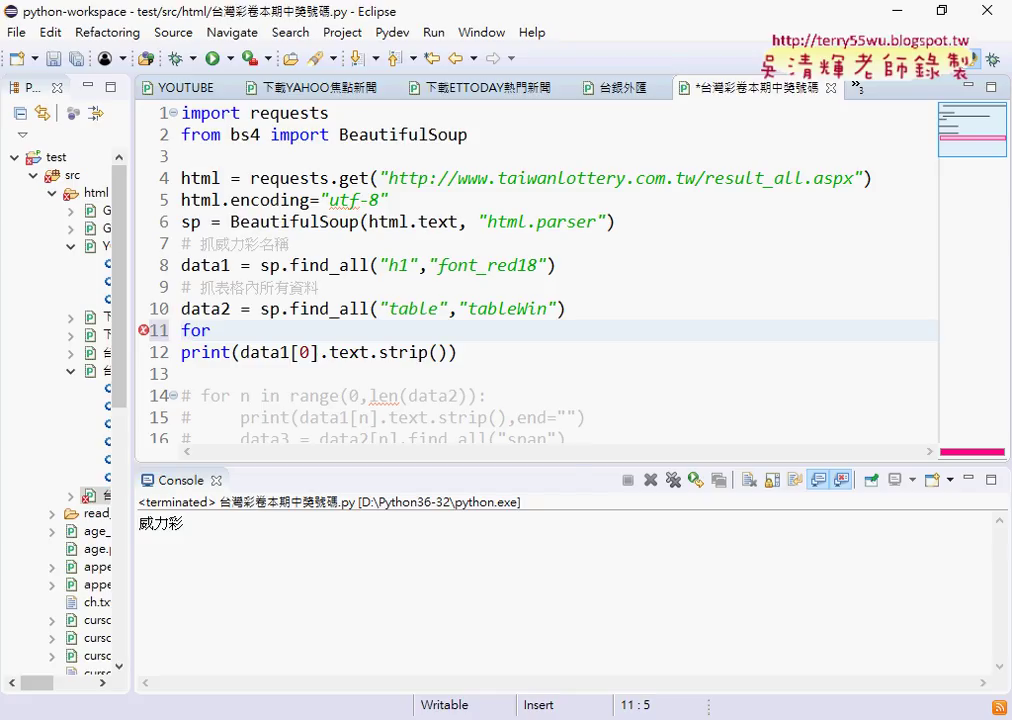
Complete line 11 as for n in range(0,len(data2)-1):, fixing the 'rabge' typo
text(n)
text( in )
text(rab)
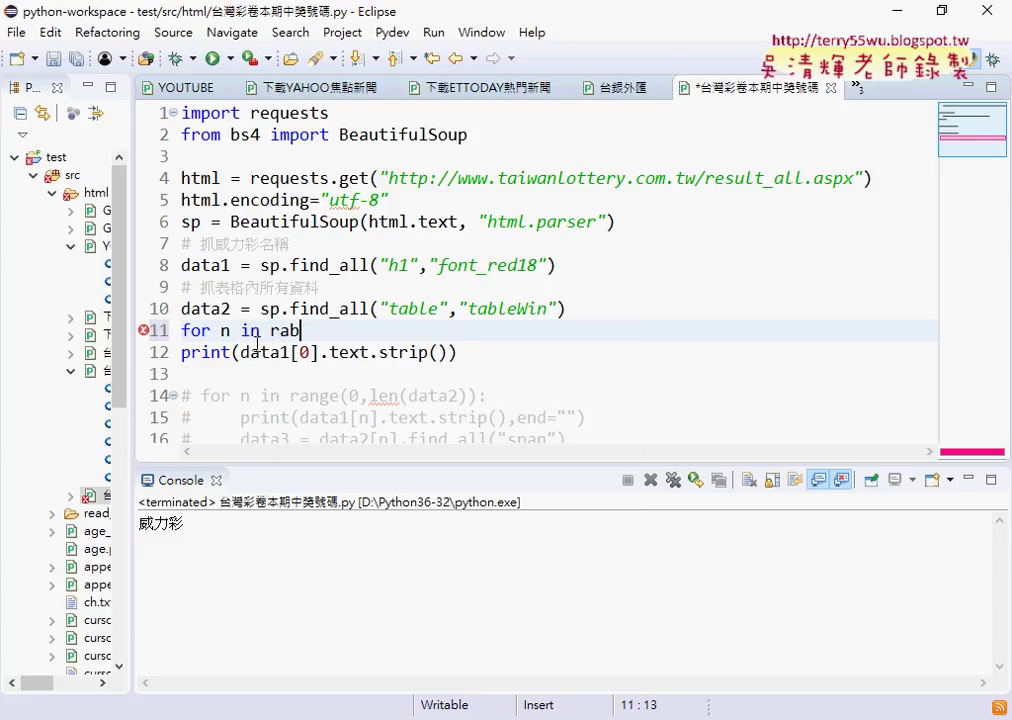
text(ge()
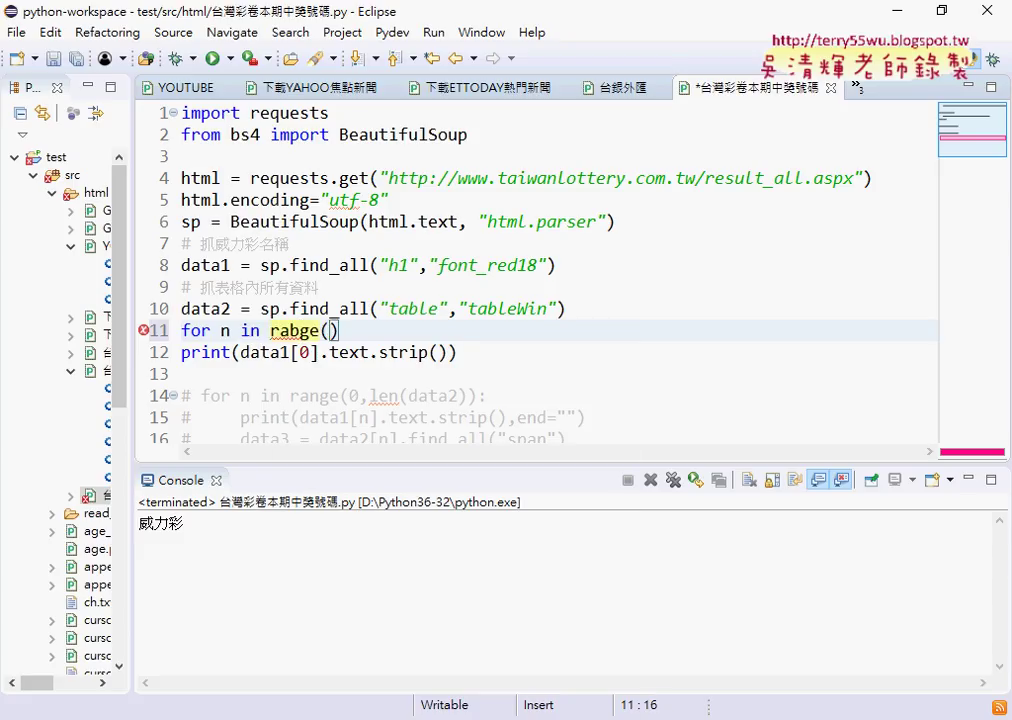
key(Left)
key(Left)
key(Left)
key(BackSpace)
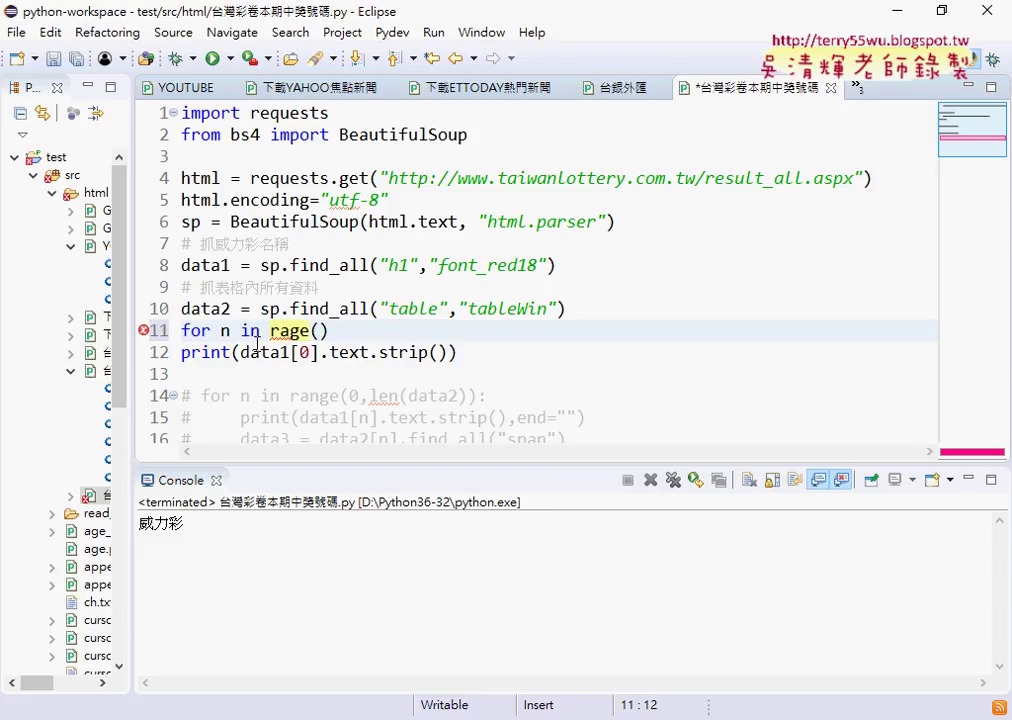
text(n)
key(Right)
key(Right)
key(Right)
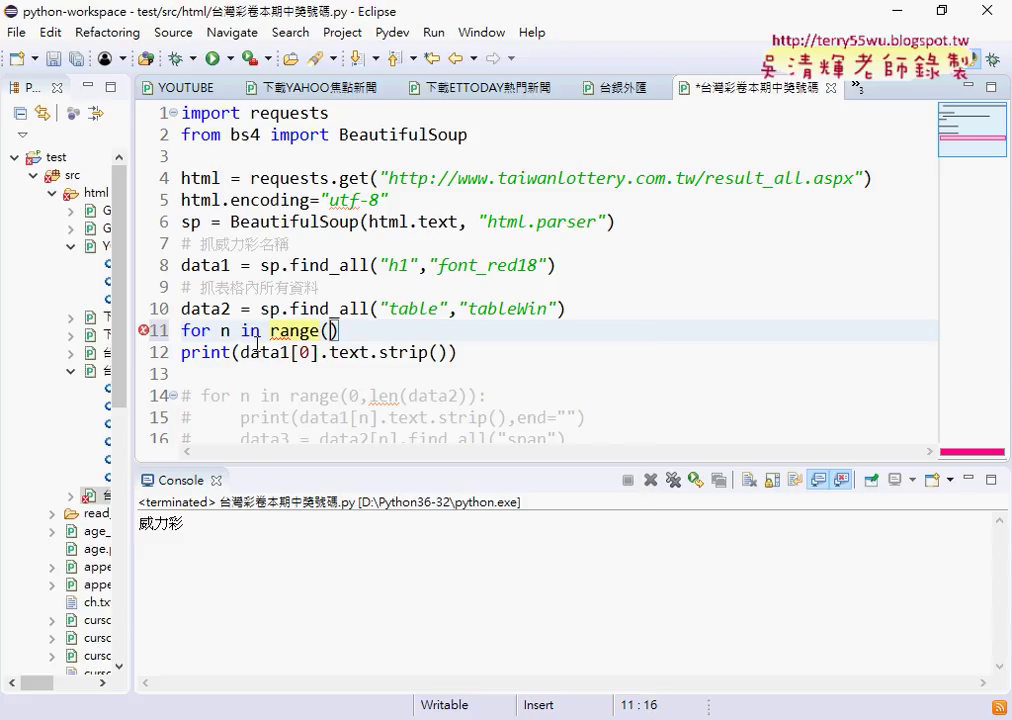
text(0,)
text(len)
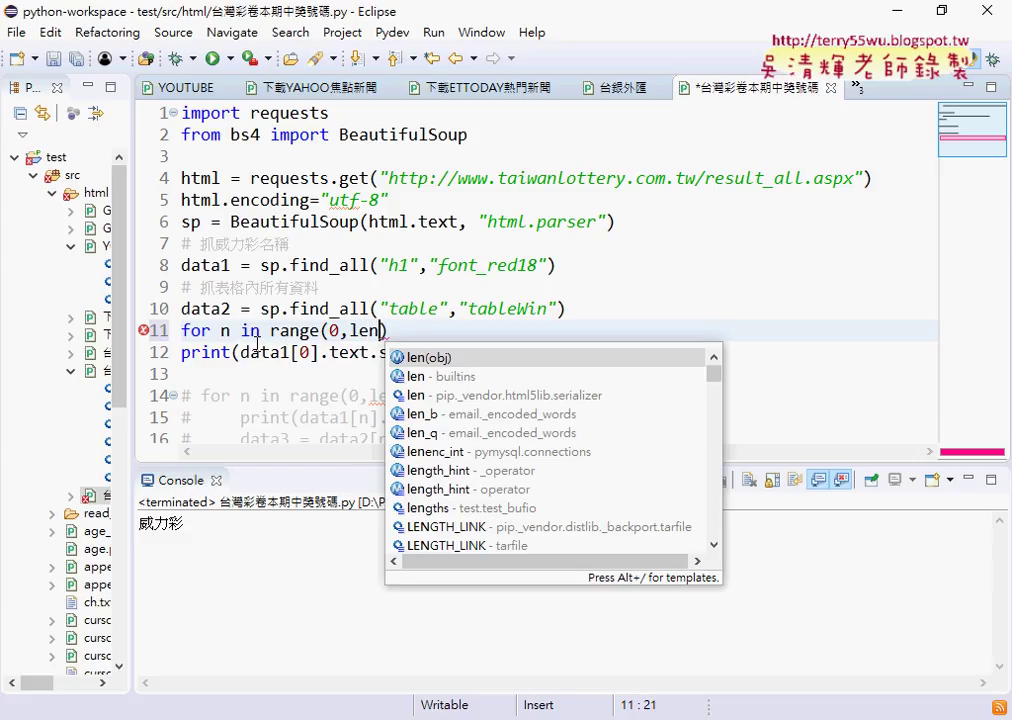
text(()
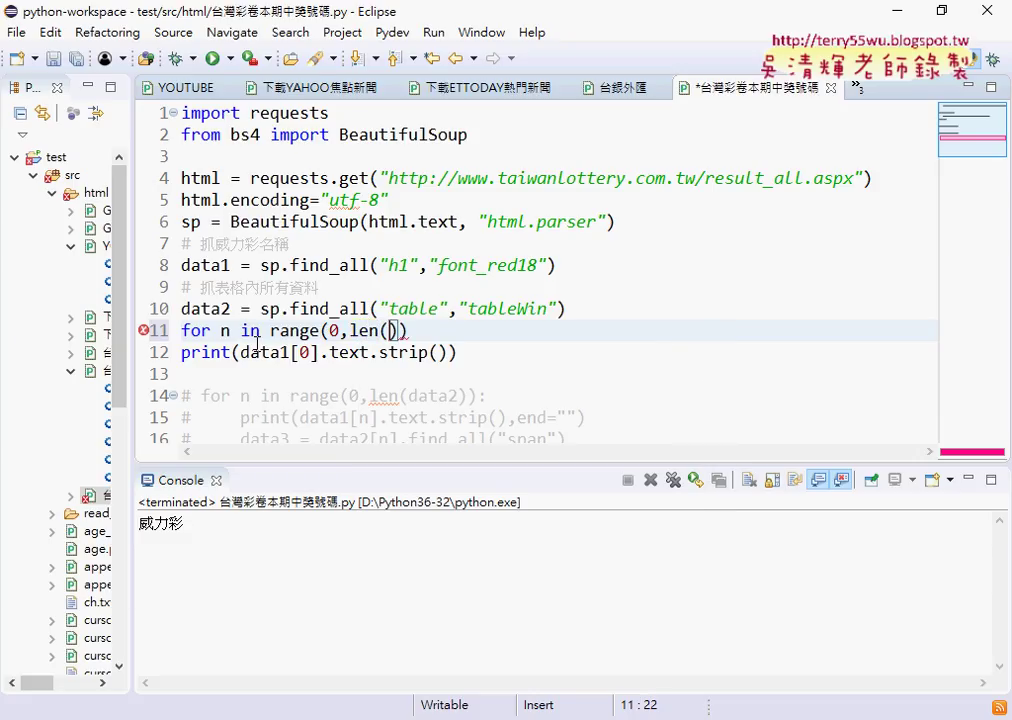
drag(233, 310, 181, 310)
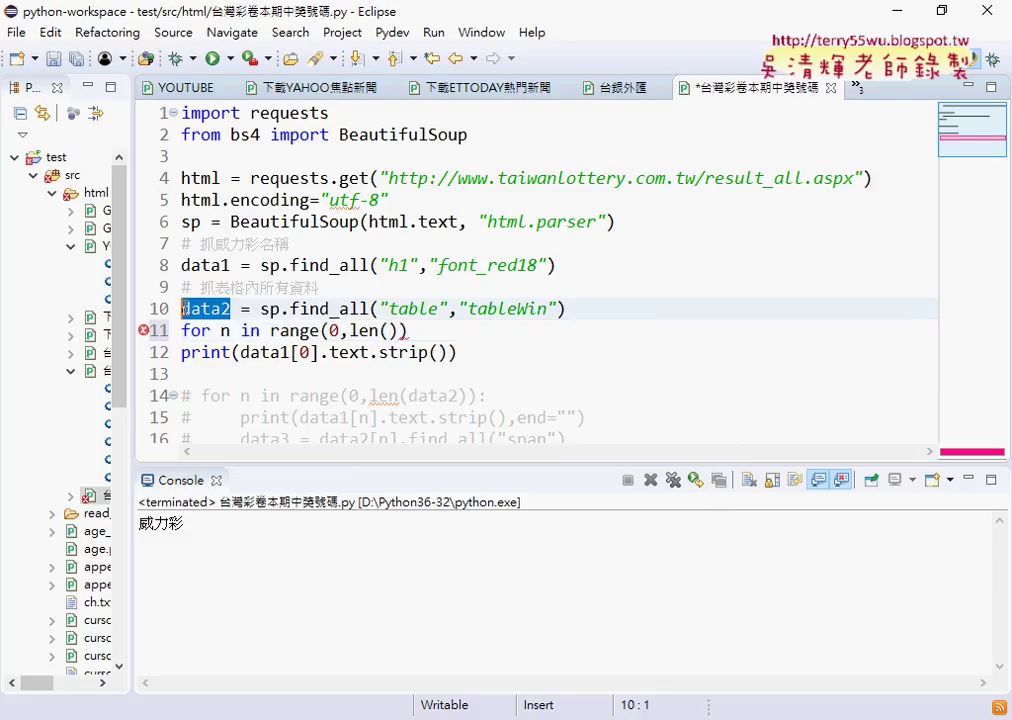
drag(395, 345, 393, 340)
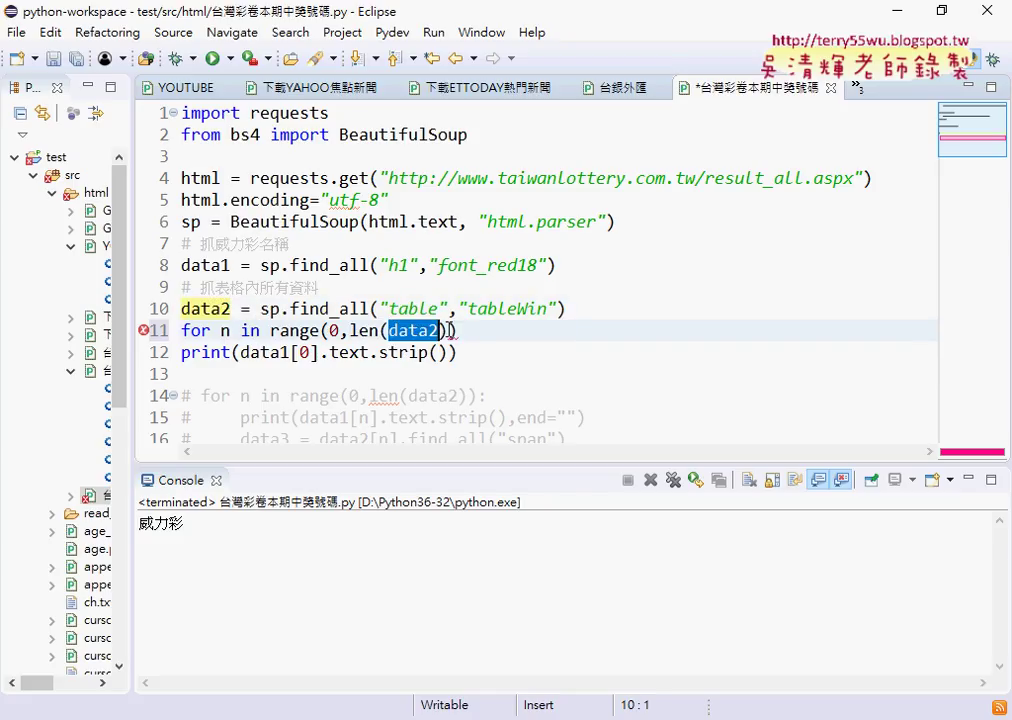
key(Right)
key(Right)
text(-1)
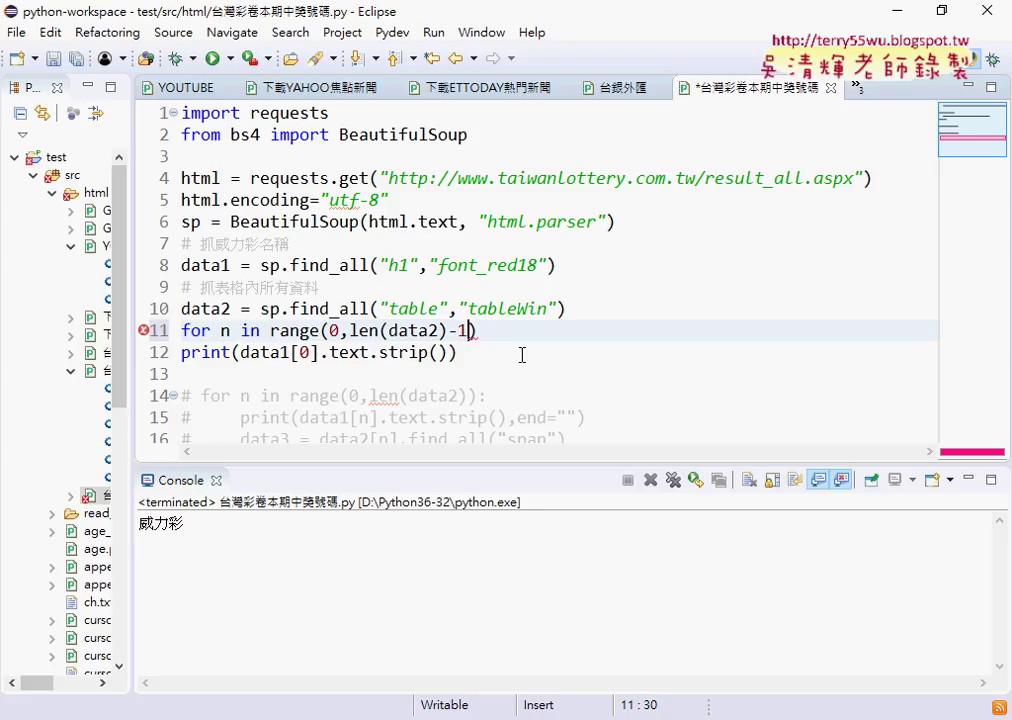
key(Right)
text(:)
Indent the print line into the loop, change data1[0] to data1[n], and run
key(Down)
key(Home)
key(Tab)
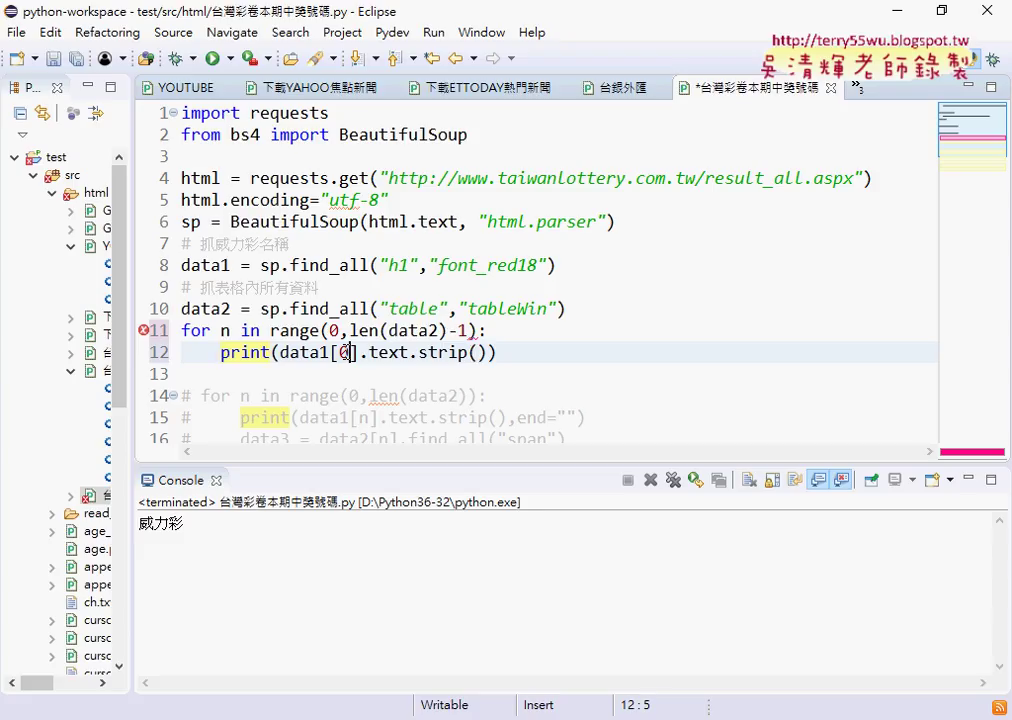
double_click(343, 352)
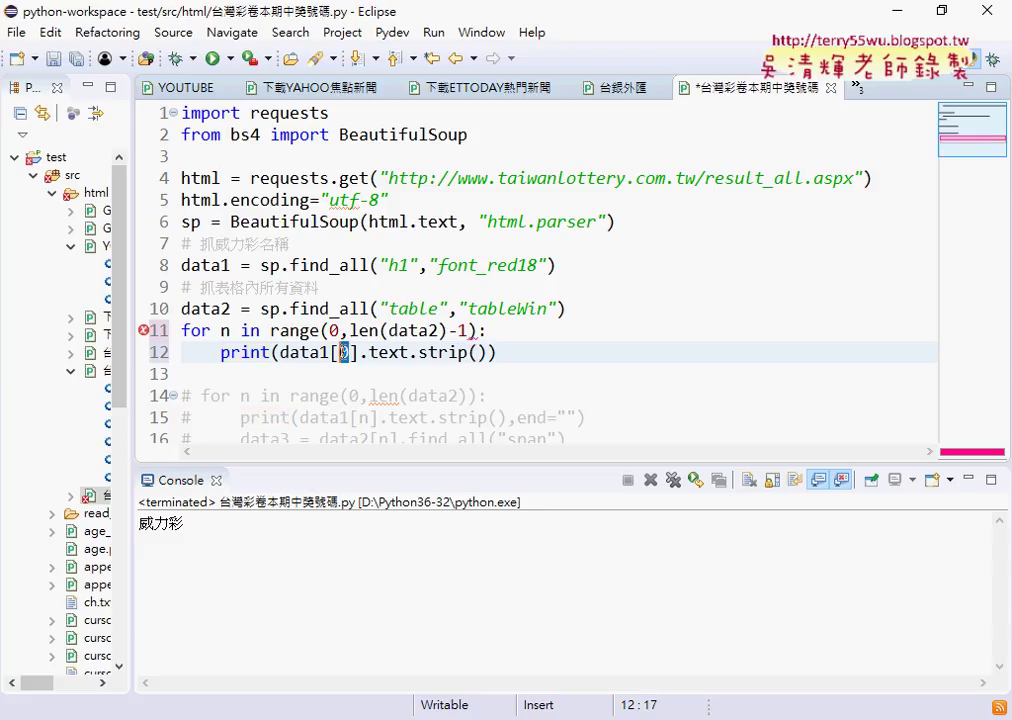
text(n)
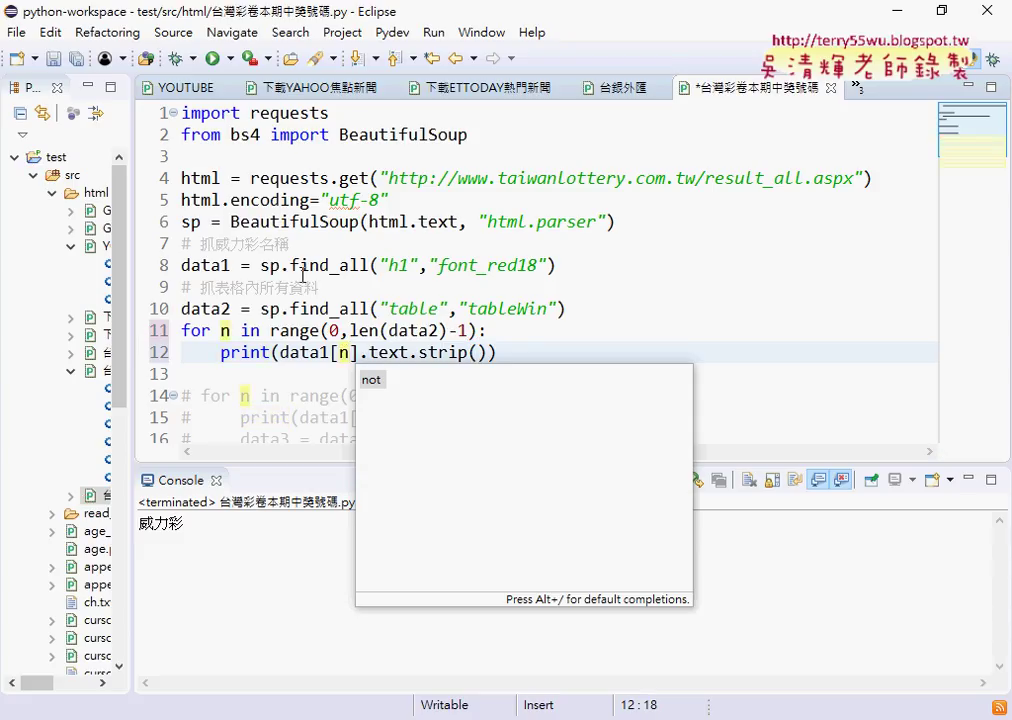
click(212, 58)
Save and run, enlarging the console to review the nine names 威力彩 through 49樂合彩
click(495, 450)
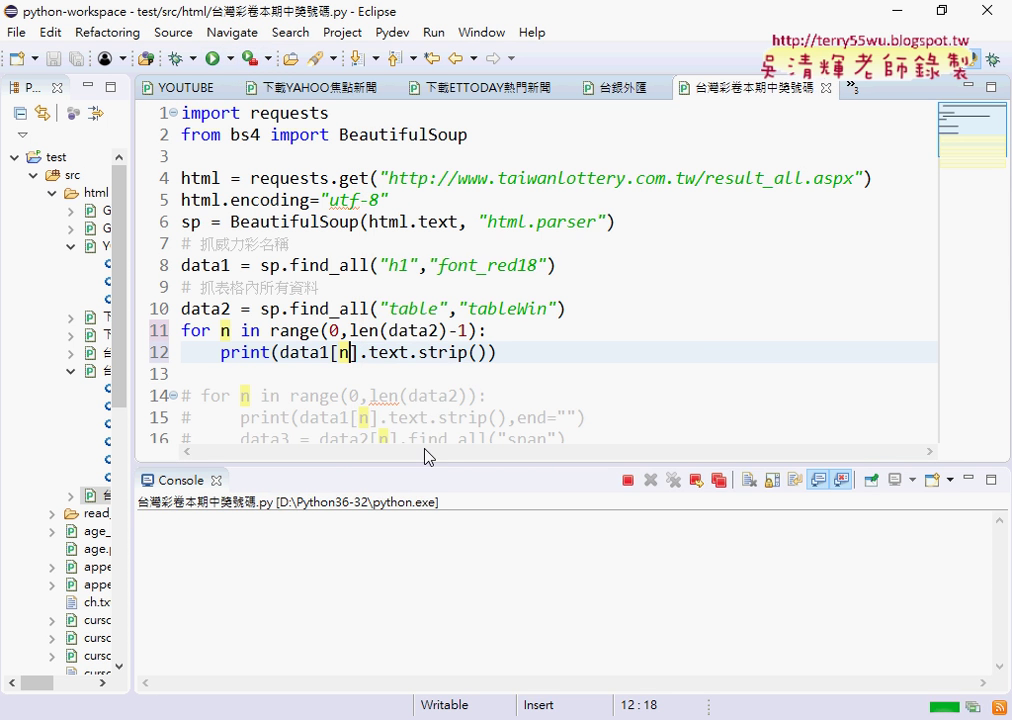
drag(428, 466, 428, 248)
drag(210, 500, 140, 313)
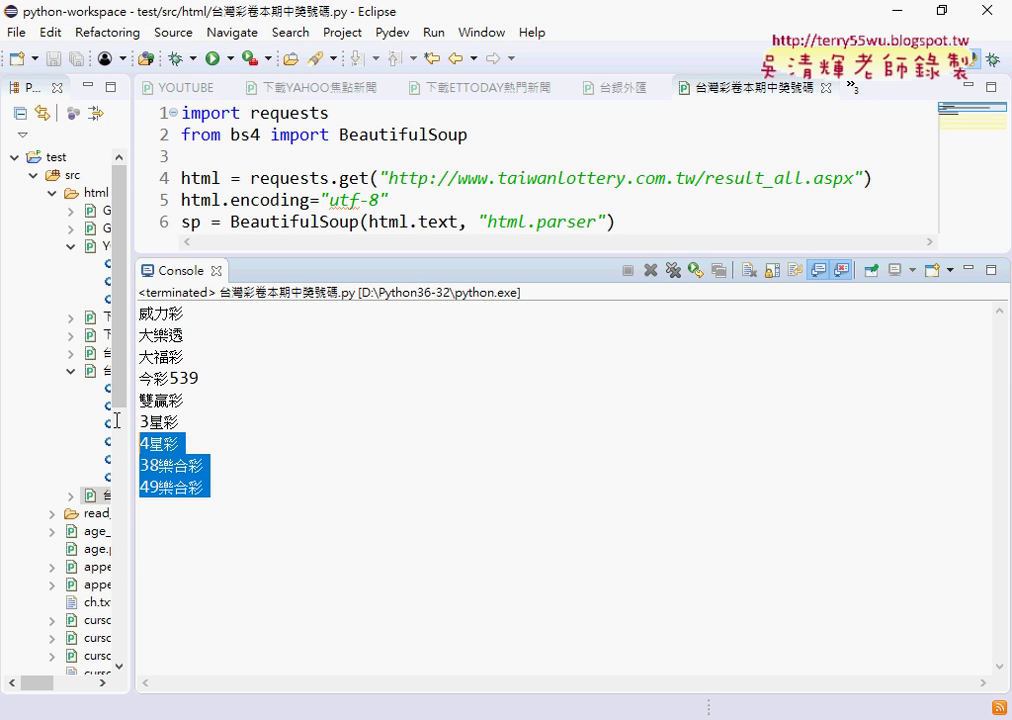
click(235, 374)
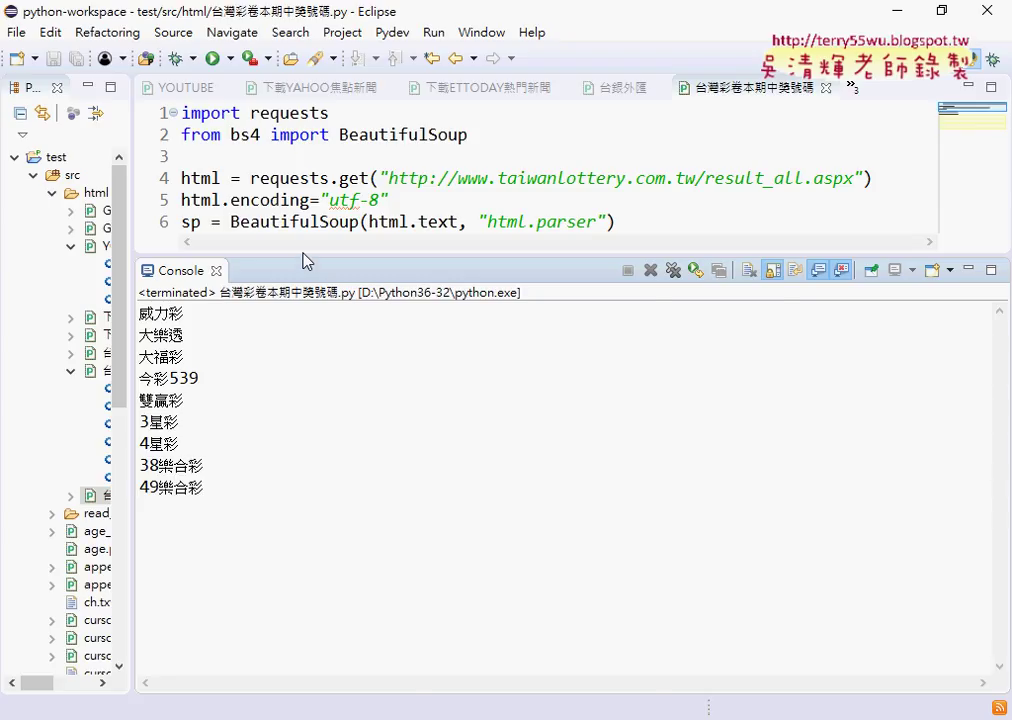
mouse_move(305, 260)
mouse_down()
mouse_move(307, 472)
mouse_move(309, 391)
mouse_up()
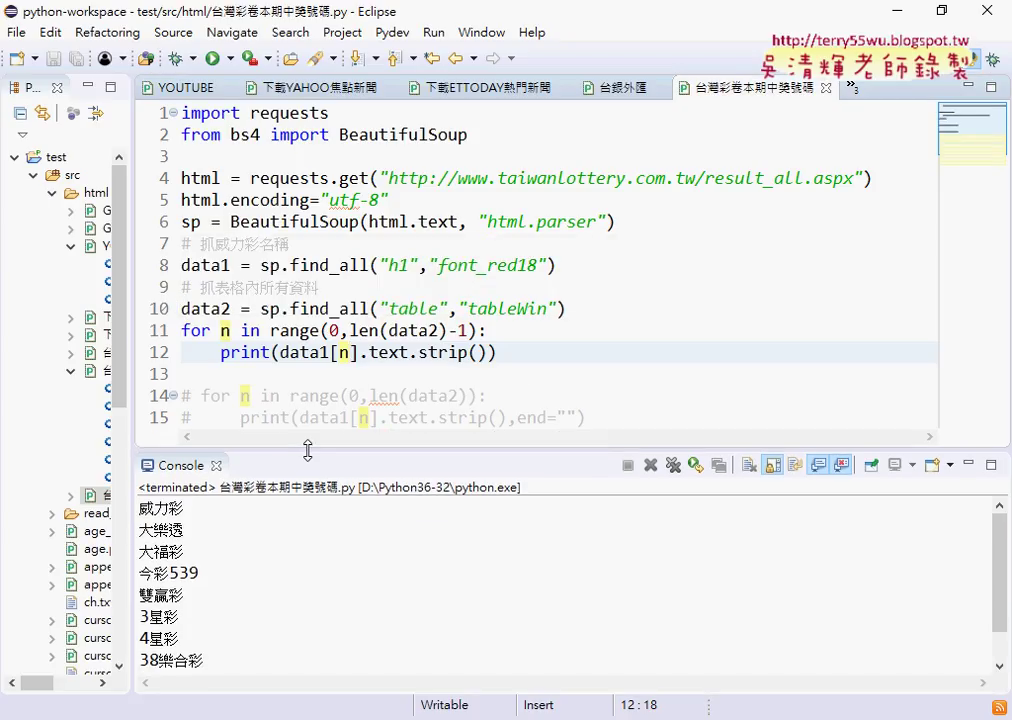
click(433, 330)
Change len(data2) to len(data1), save and rerun, and check the last name 39樂合彩
key(Delete)
text(1)
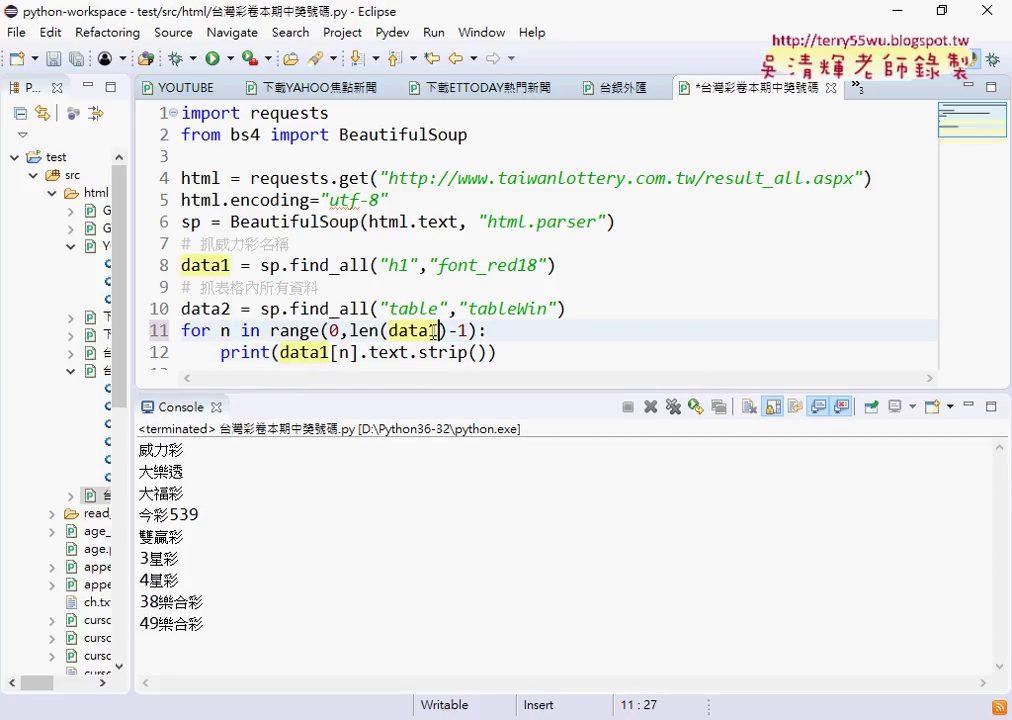
click(212, 58)
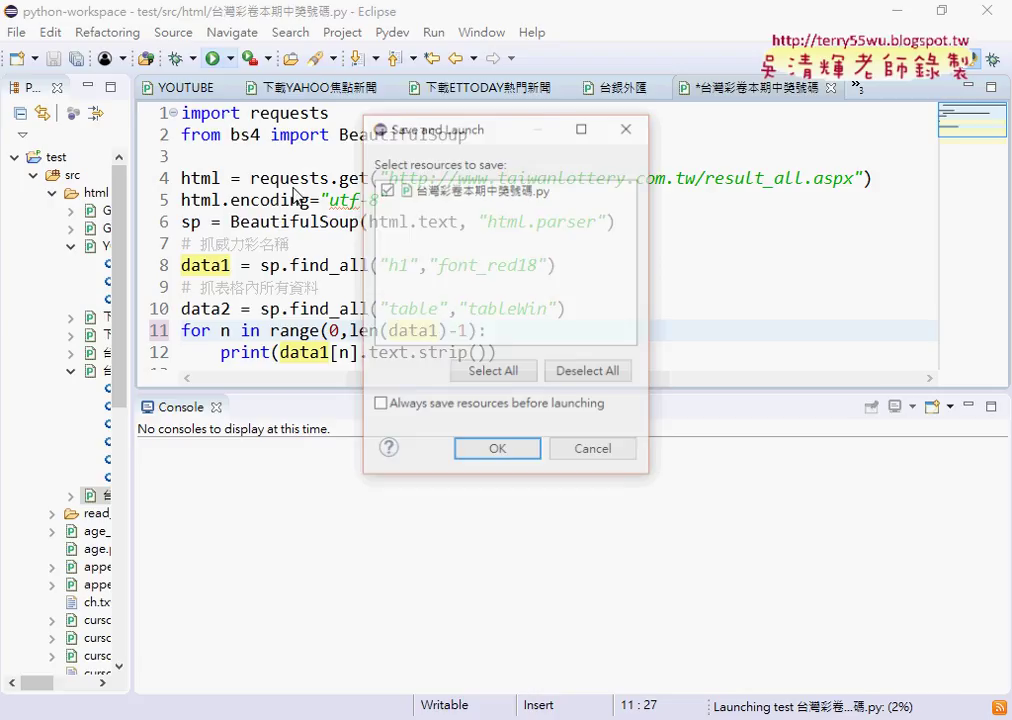
click(512, 451)
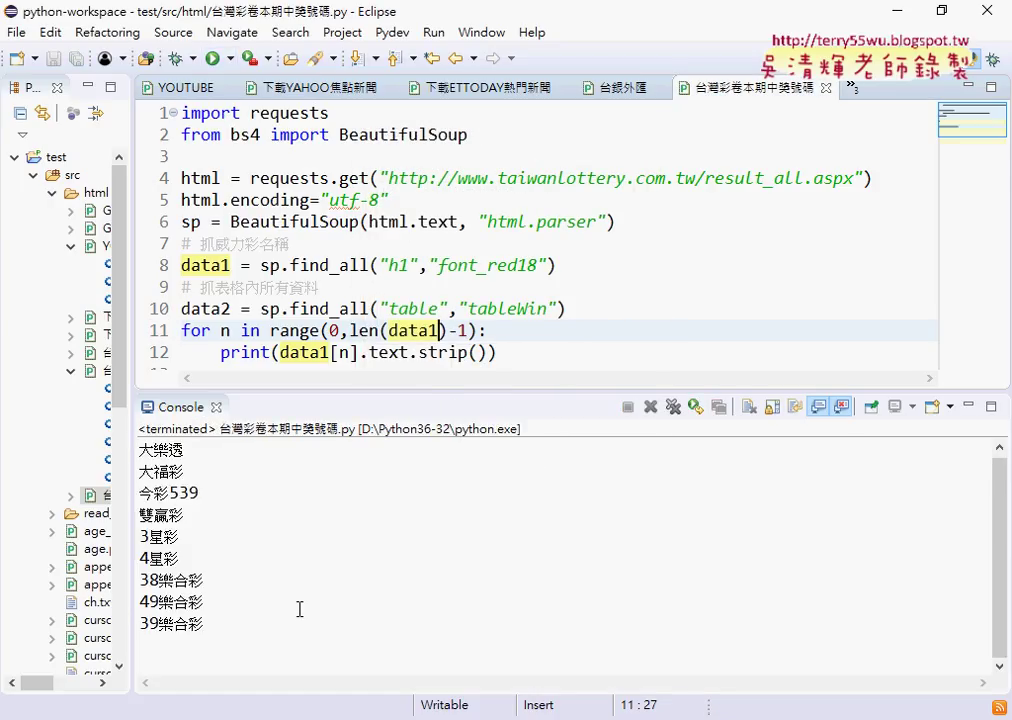
drag(205, 623, 141, 623)
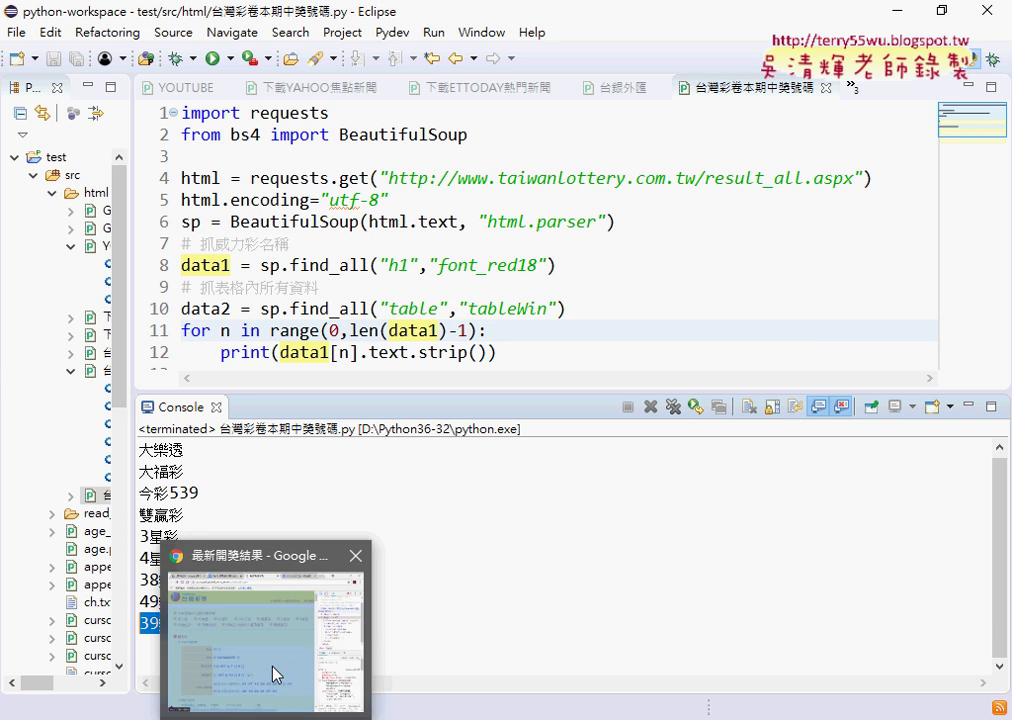
Compare the output with the Chrome lottery page, then select the -1 in the range call
click(272, 668)
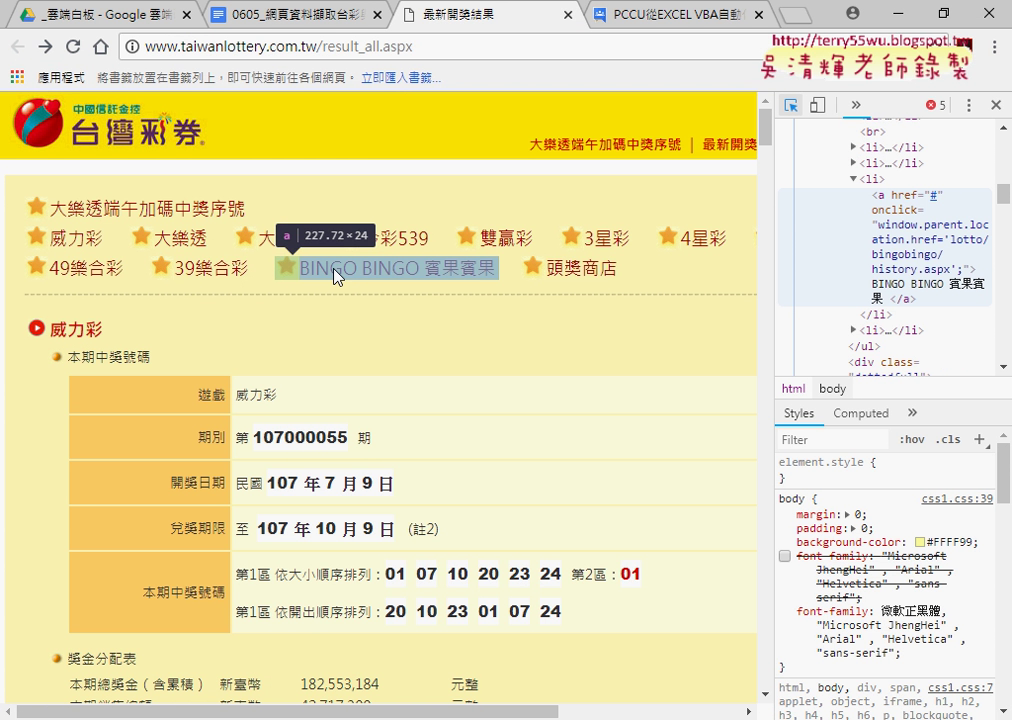
key(alt+Tab)
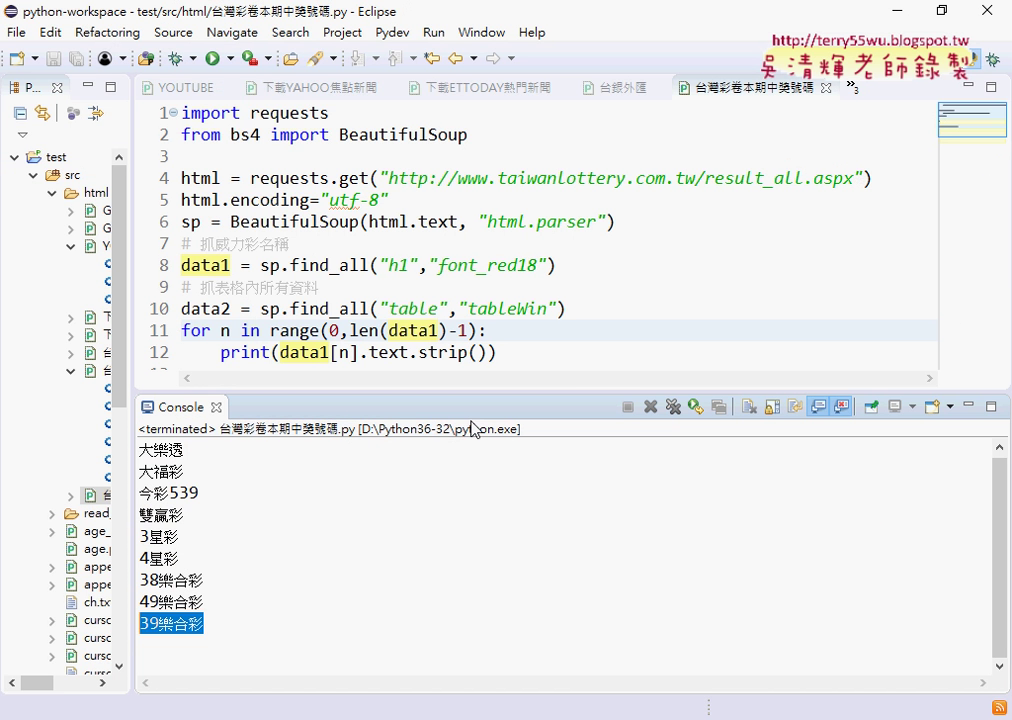
drag(448, 330, 467, 330)
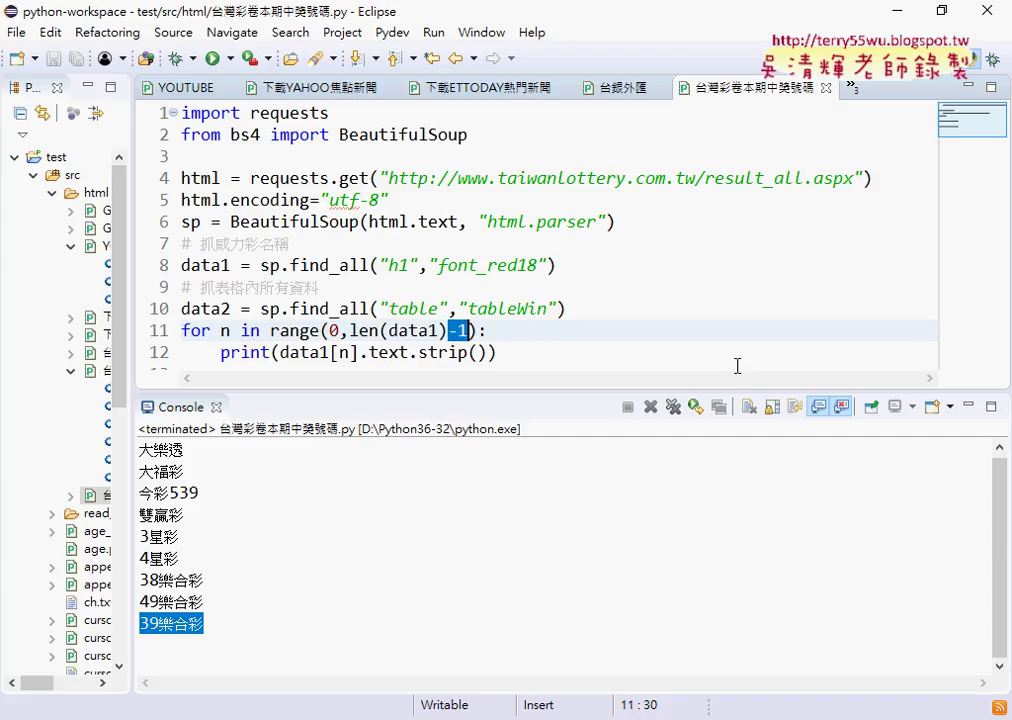
Delete the -1 so the loop uses range(0,len(data1)), then save and rerun
key(Delete)
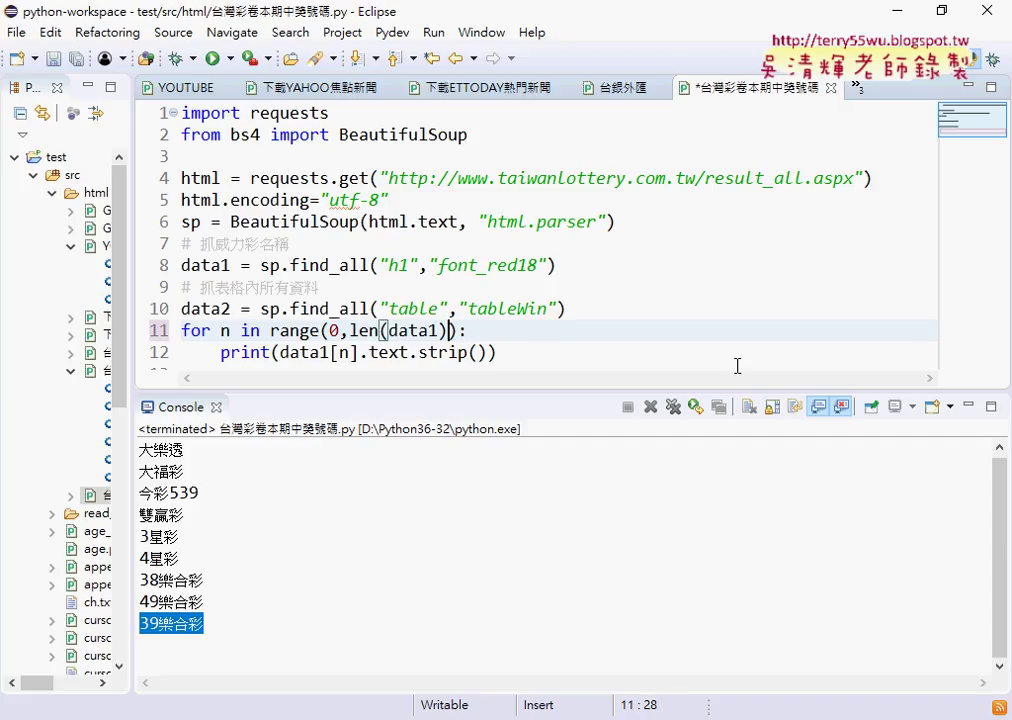
click(212, 58)
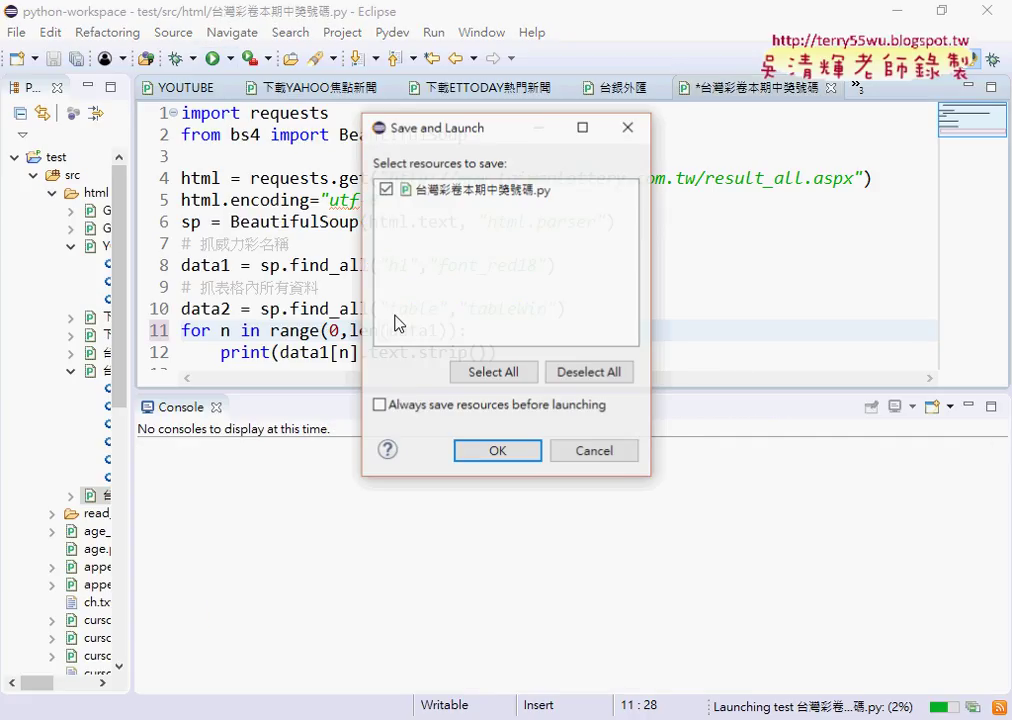
click(501, 453)
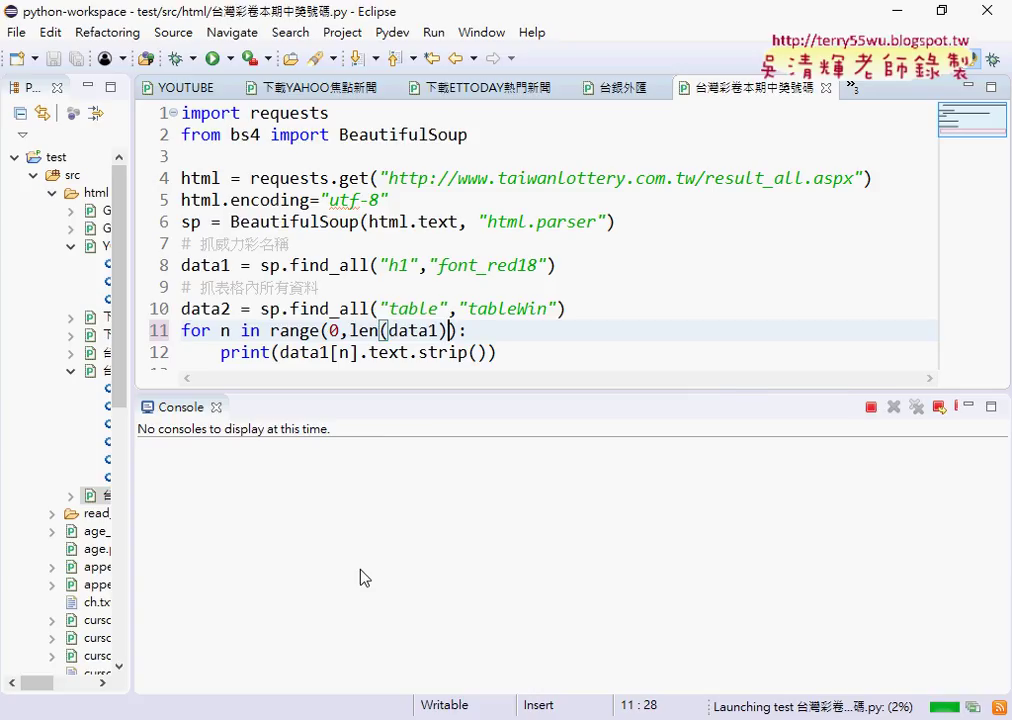
Review the console output, now listing 威力彩 through 頭獎商店
scroll(205, 626, down, 1)
double_click(205, 623)
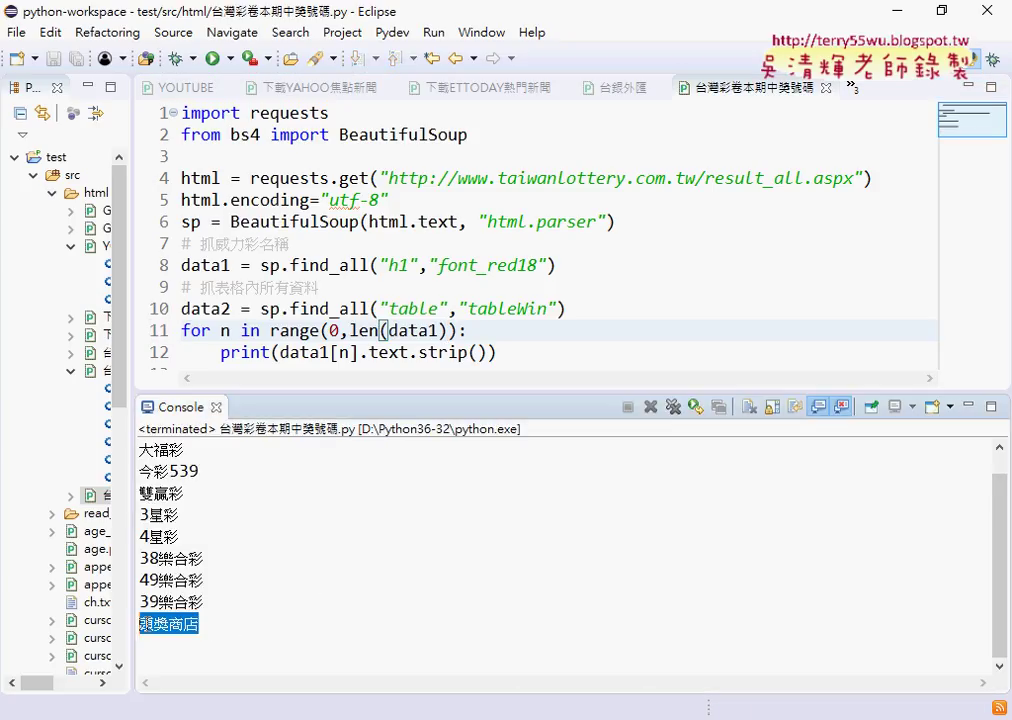
click(328, 624)
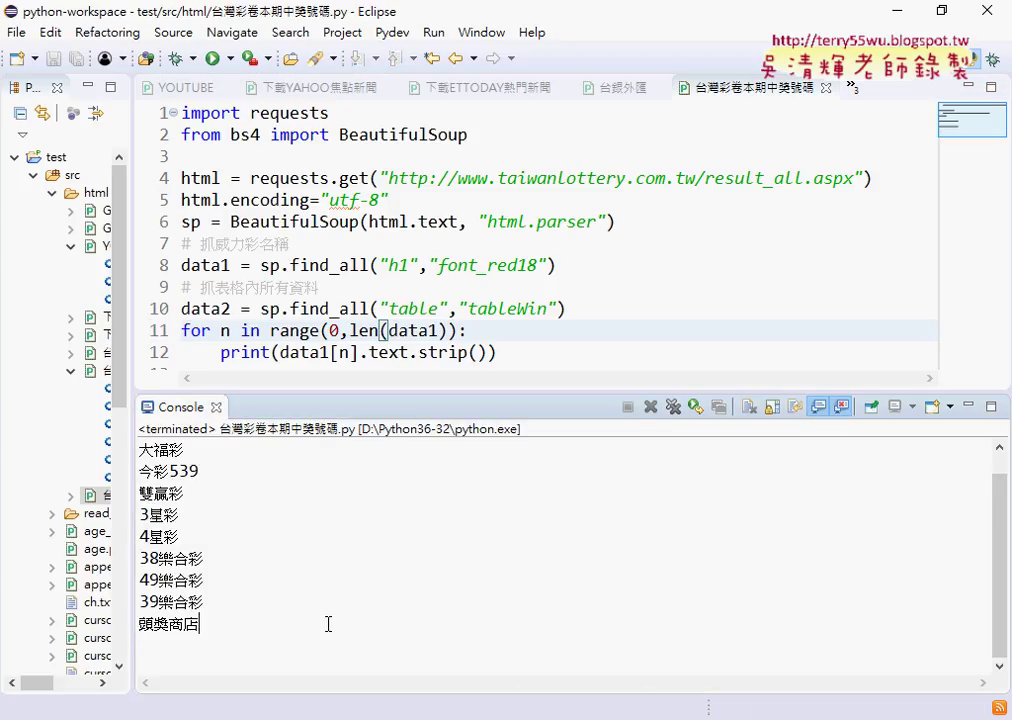
scroll(268, 584, up, 1)
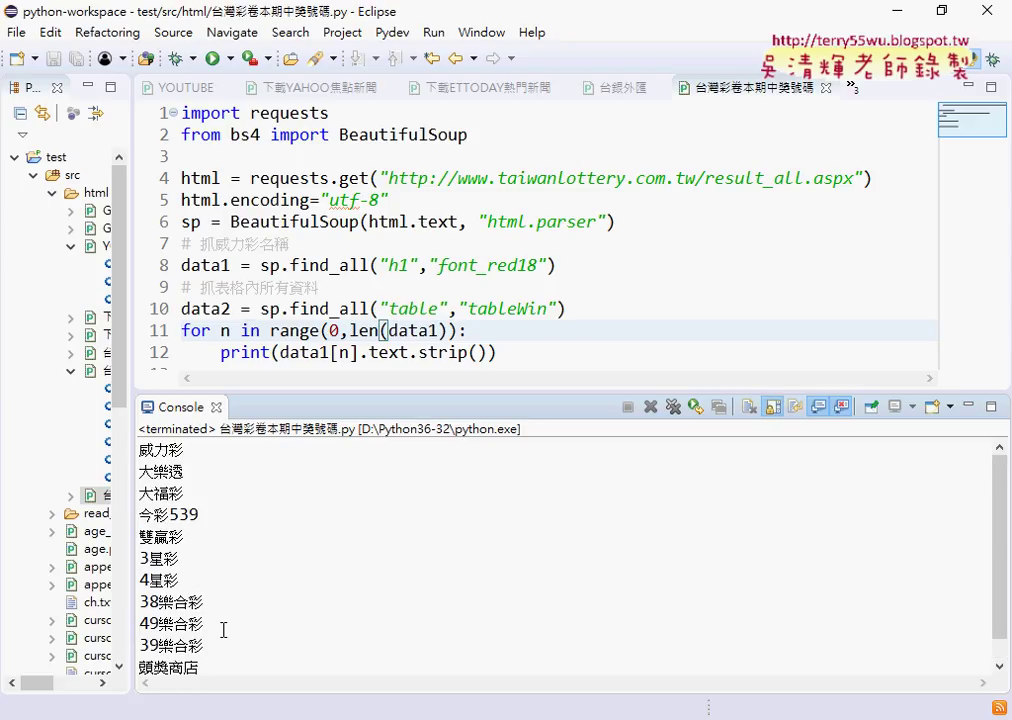
drag(212, 645, 105, 447)
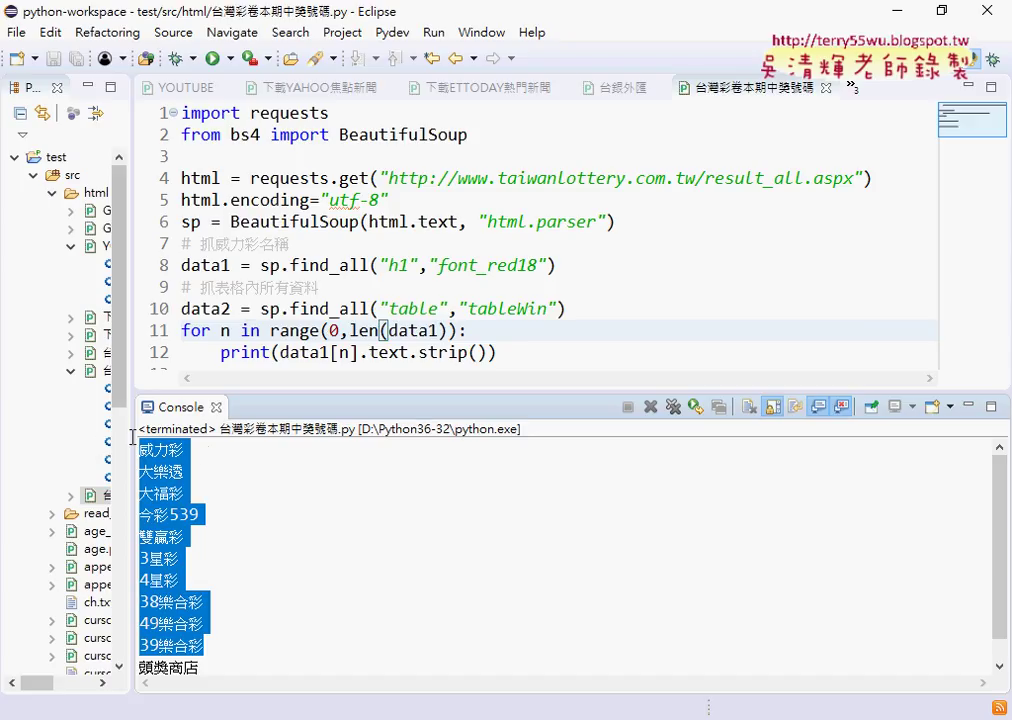
click(200, 449)
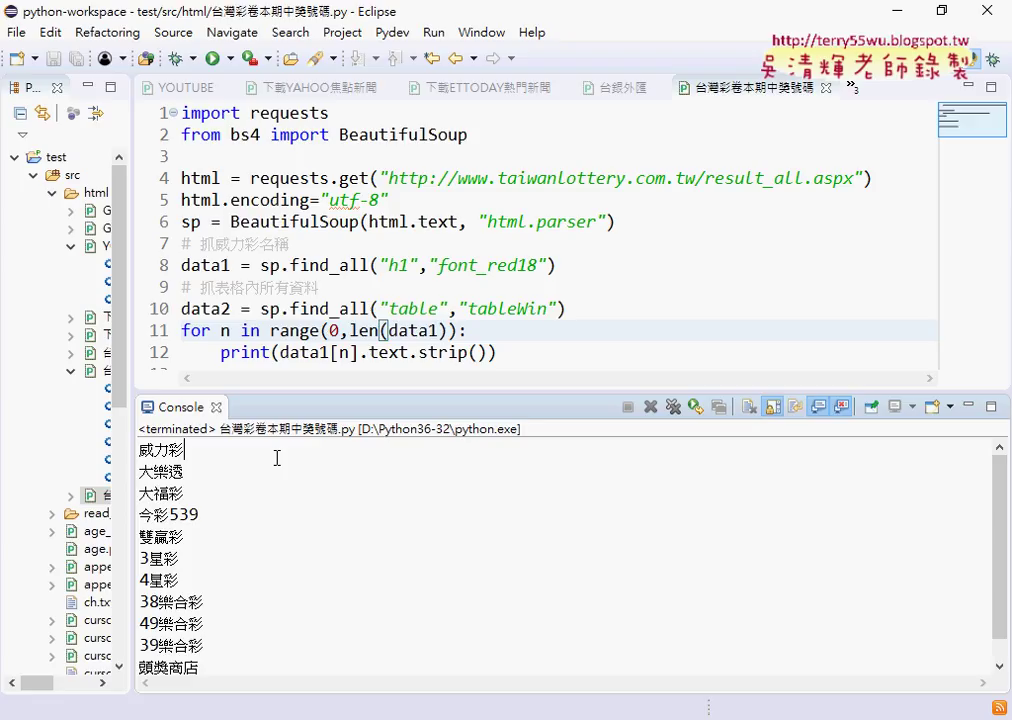
Scroll the Chrome lottery results page down to the 39樂合彩 section, then return to Eclipse
key(alt+Tab)
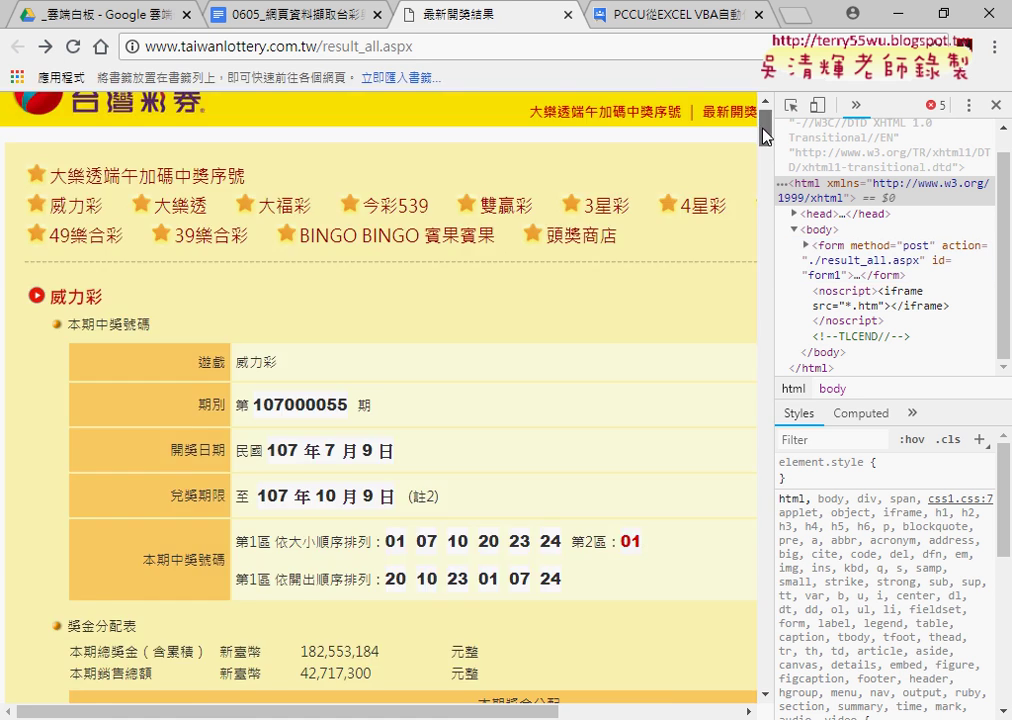
mouse_move(766, 133)
mouse_down()
mouse_move(768, 565)
mouse_move(779, 597)
mouse_move(760, 613)
mouse_move(779, 635)
mouse_up()
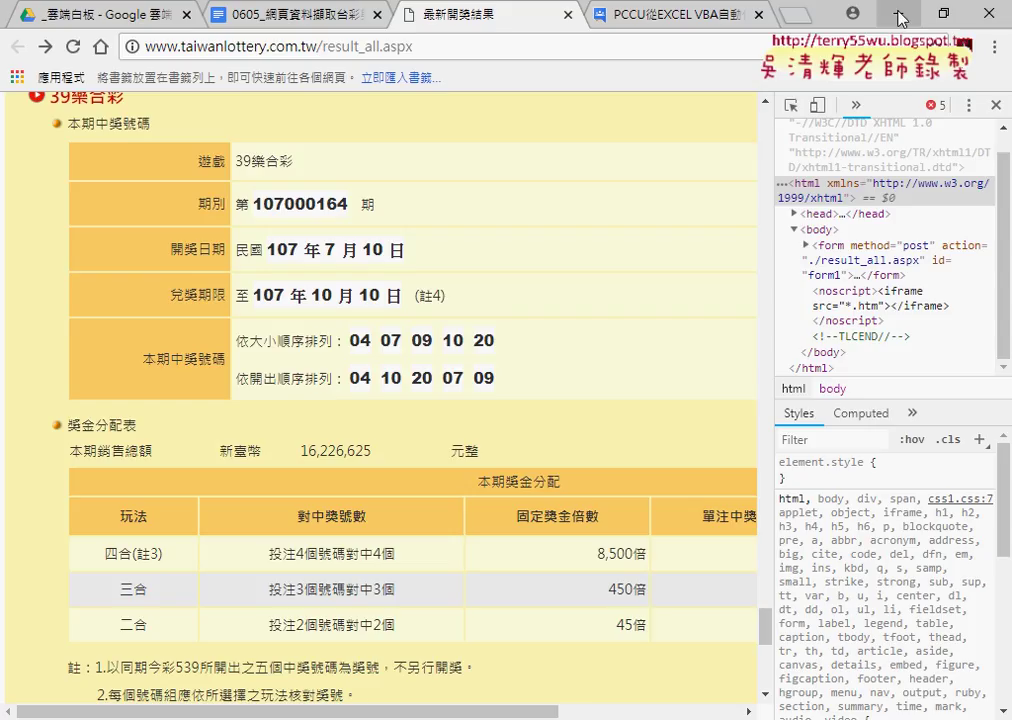
key(alt+Tab)
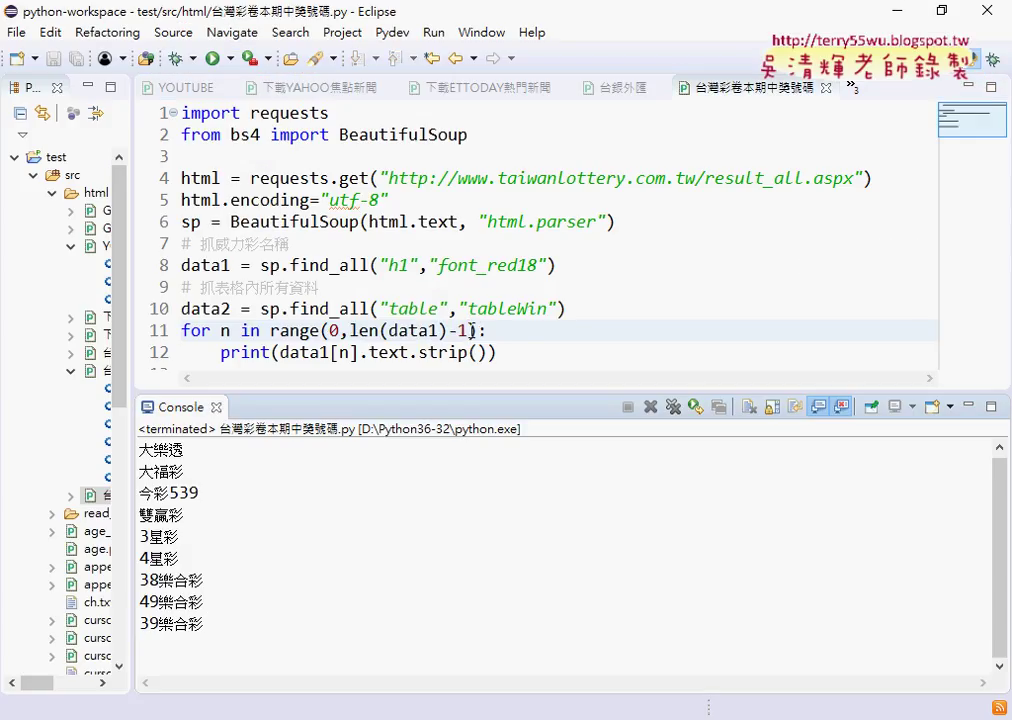
Select lines 11–12, the for loop and its print statement
click(482, 352)
drag(482, 352, 140, 335)
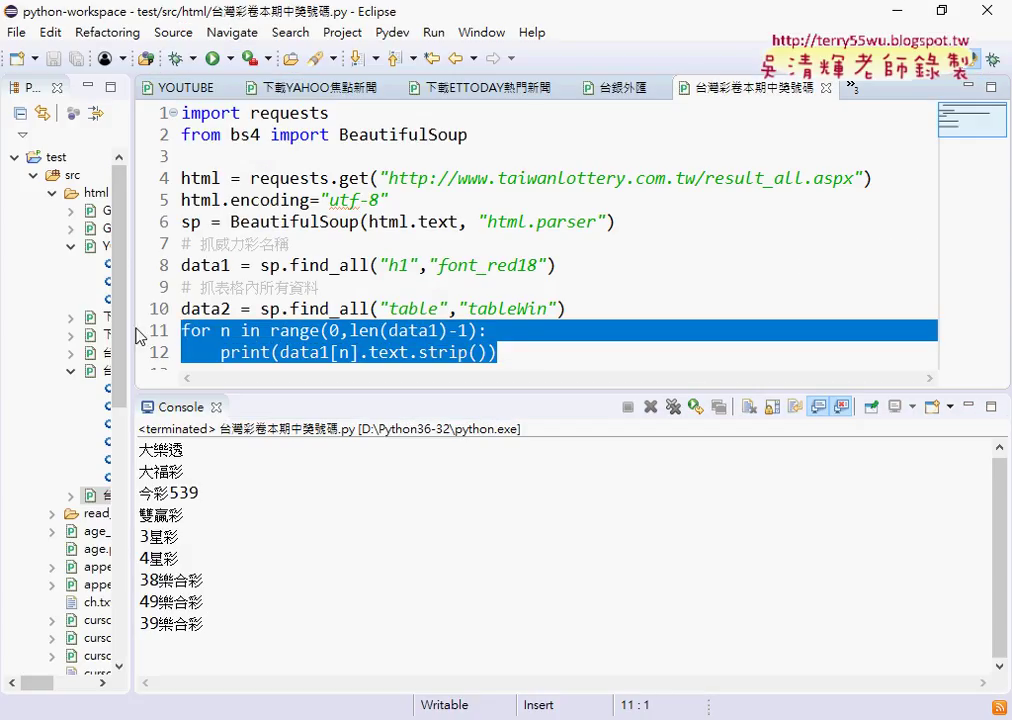